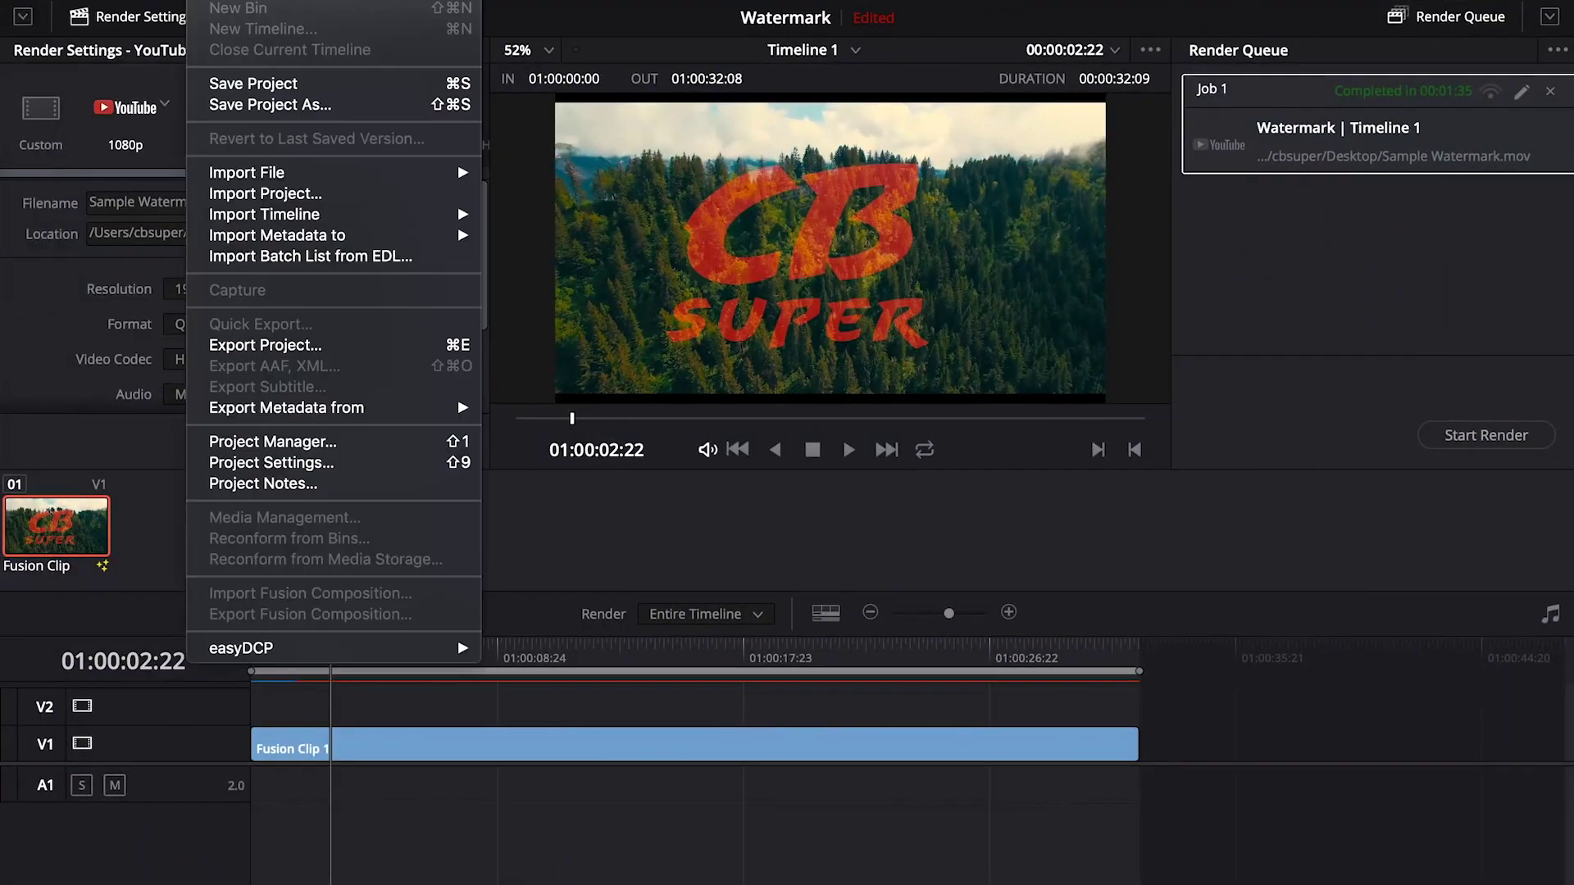
Step: Save the current project and create a new empty project named 'Watermark 2'
{"action": "left_click", "coordinate": [209, 3]}
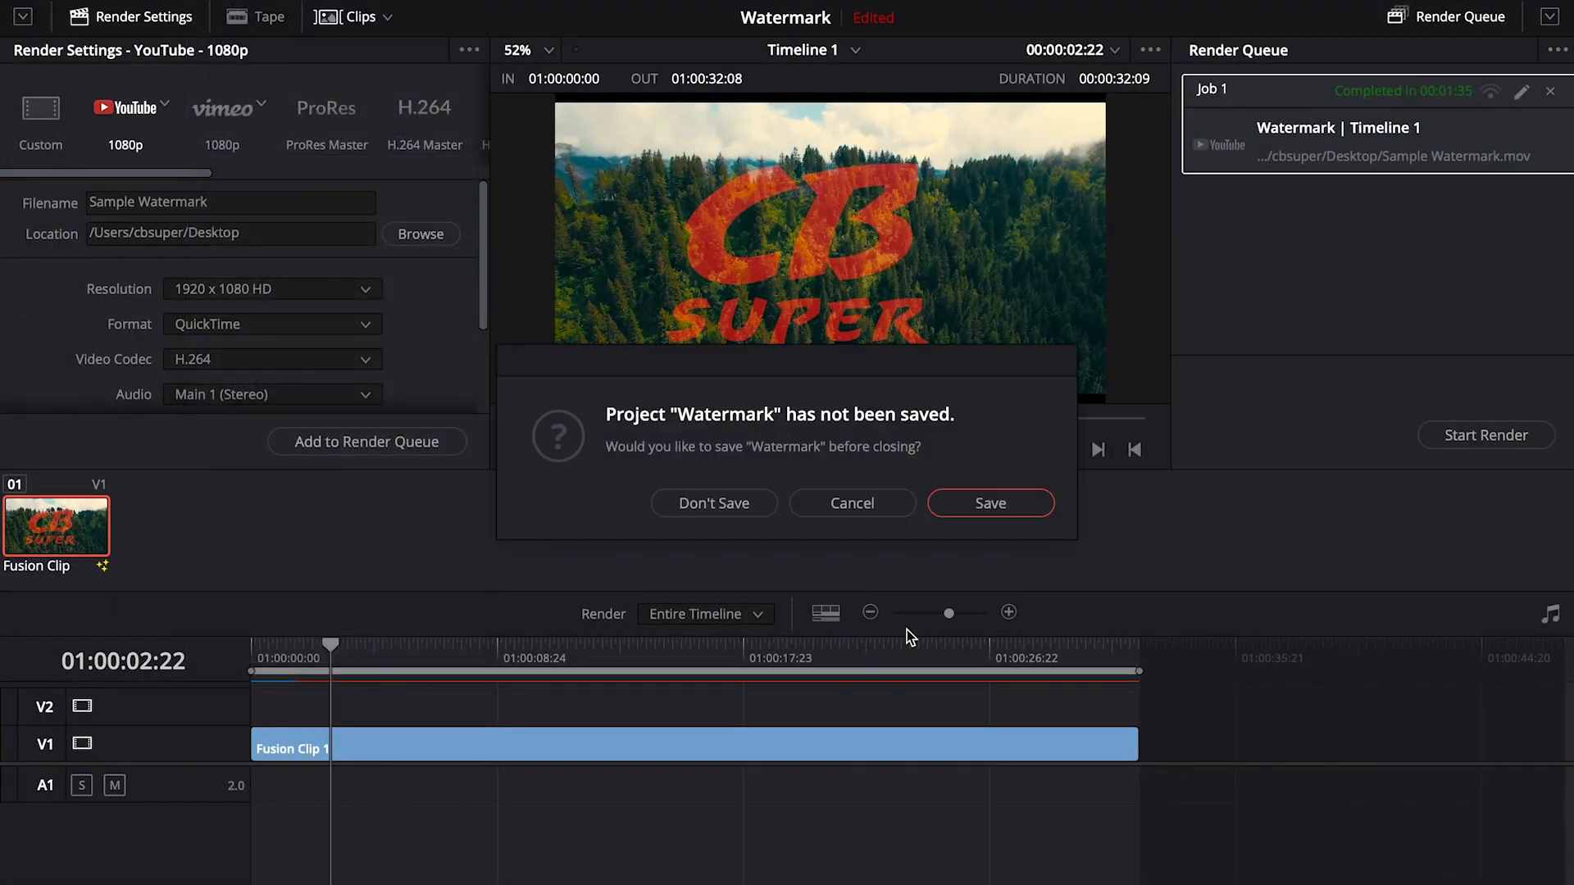
{"action": "left_click", "coordinate": [742, 504]}
{"action": "type", "text": "Watermark"}
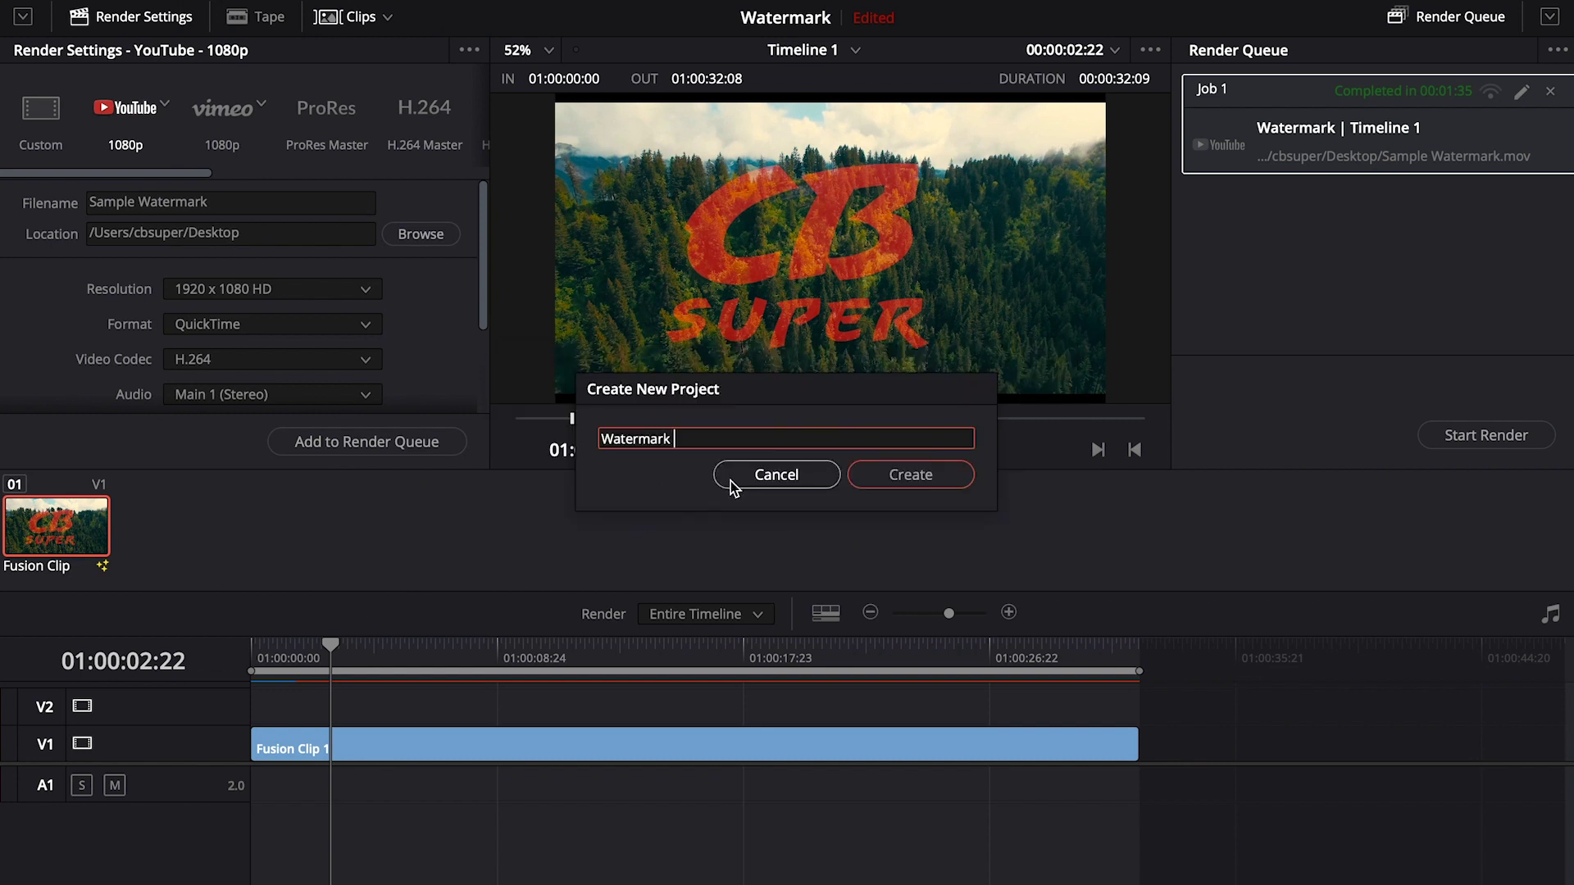
{"action": "left_click", "coordinate": [732, 485]}
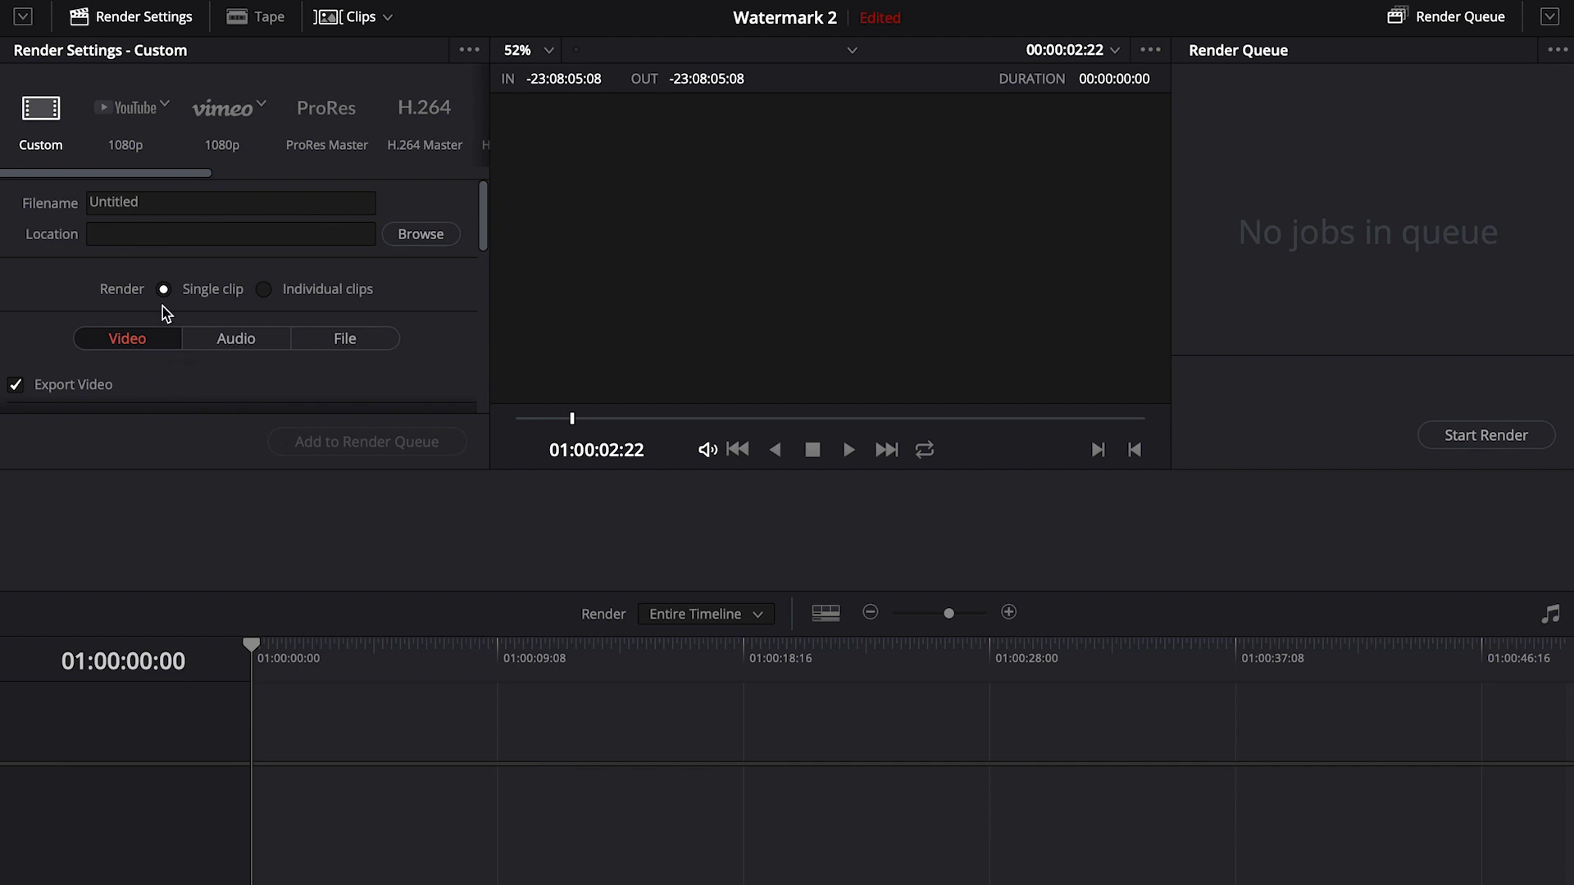
{"action": "left_click", "coordinate": [604, 871]}
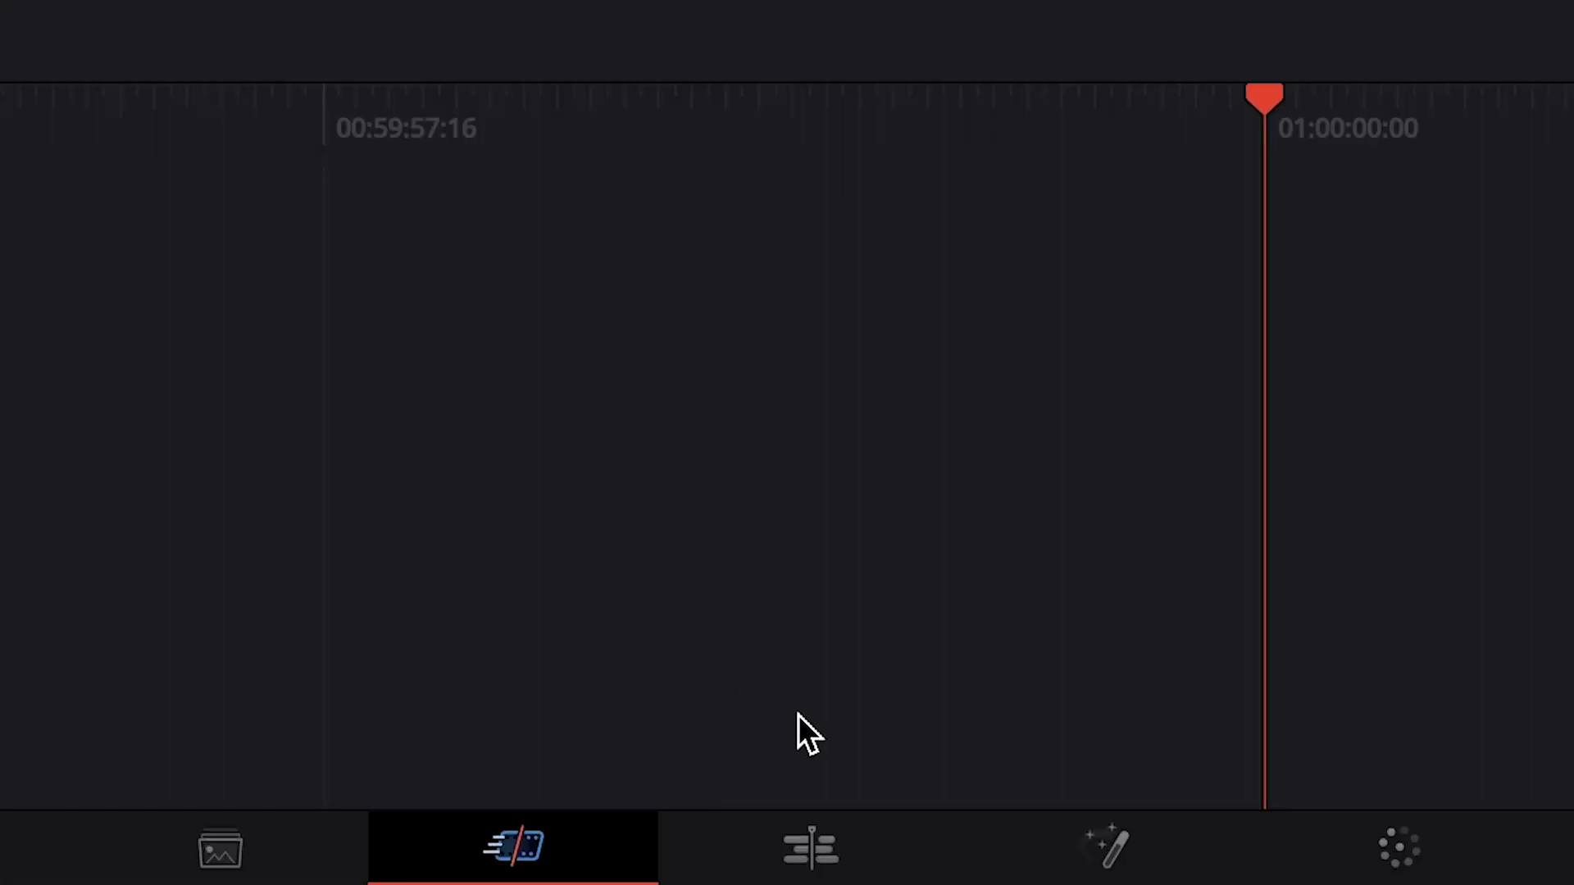
Step: Add two media pool bins named Footage and Assets
{"action": "left_click", "coordinate": [790, 861]}
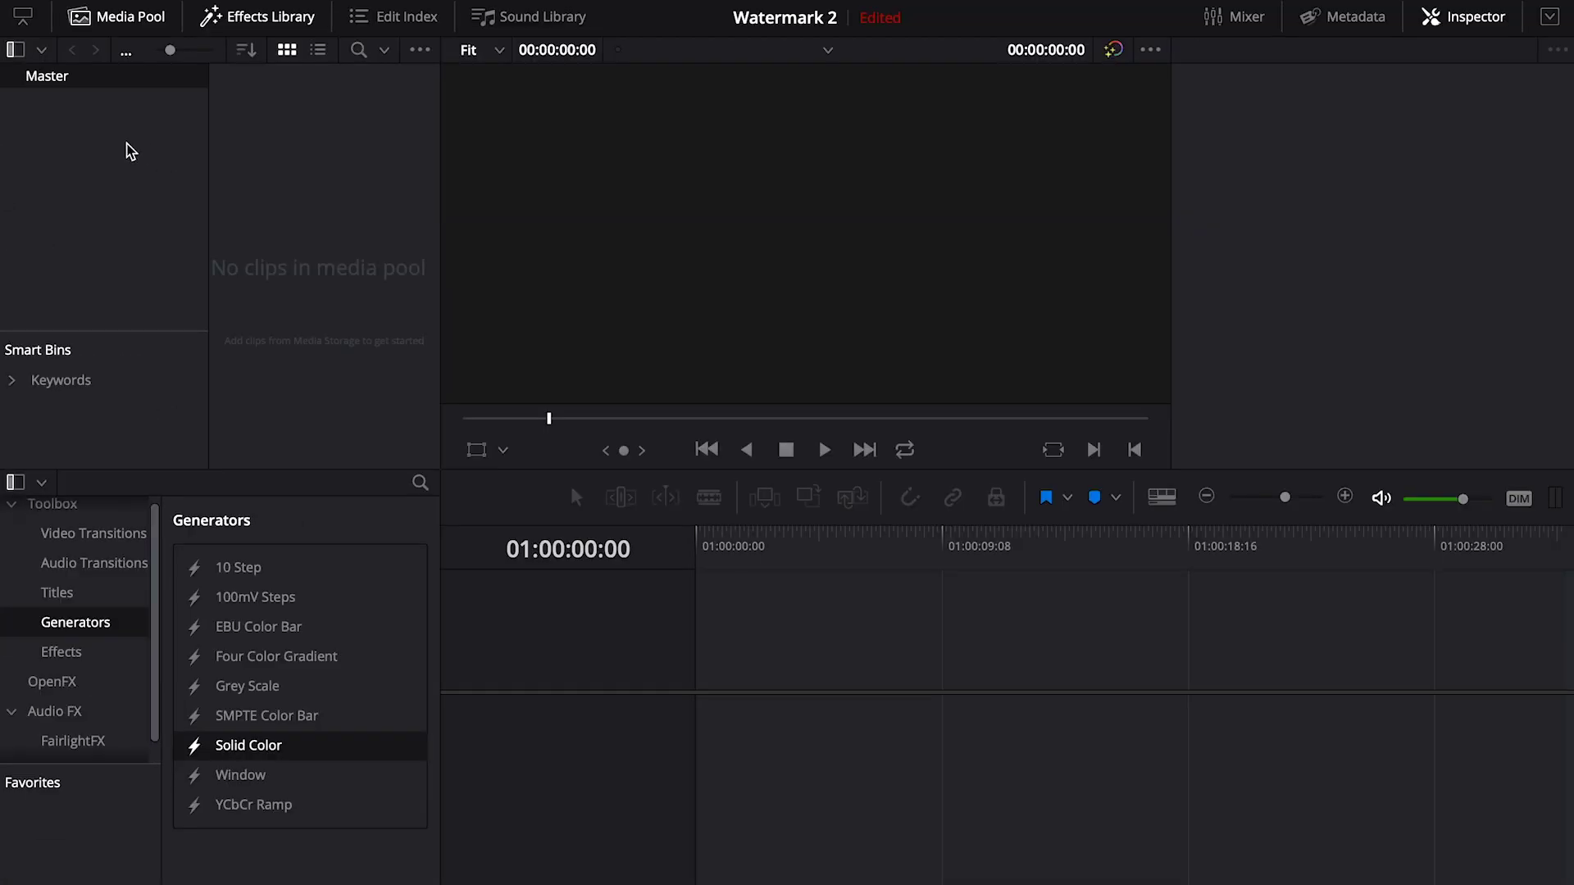
{"action": "right_click", "coordinate": [129, 150]}
{"action": "left_click", "coordinate": [150, 148]}
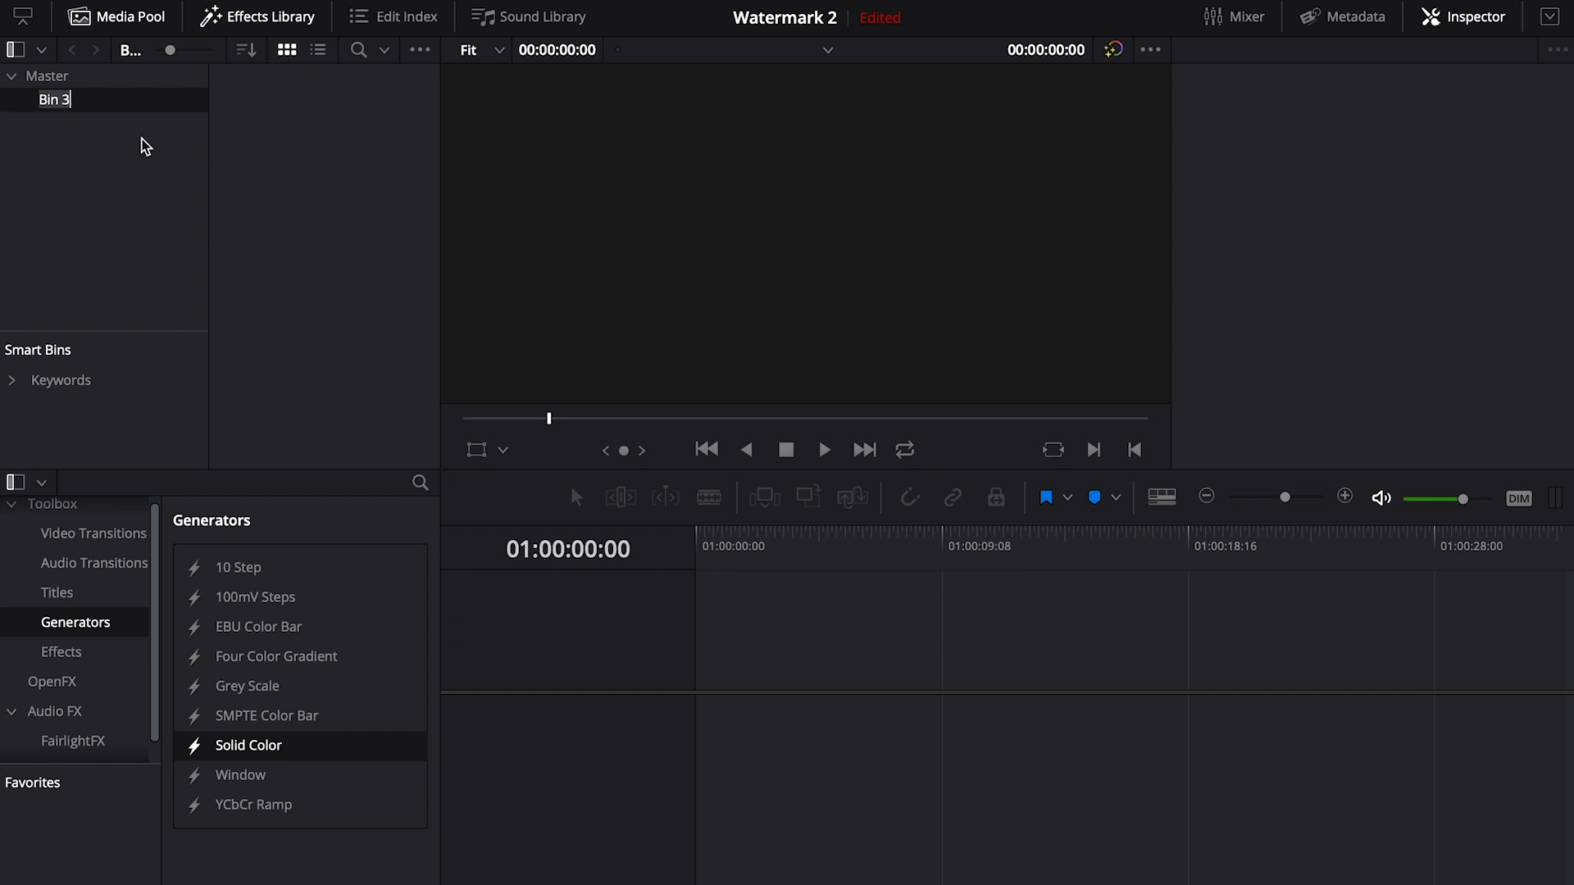
{"action": "type", "text": "Footage"}
{"action": "key", "text": "Return"}
{"action": "right_click", "coordinate": [133, 145]}
{"action": "left_click", "coordinate": [136, 157]}
{"action": "type", "text": "A"}
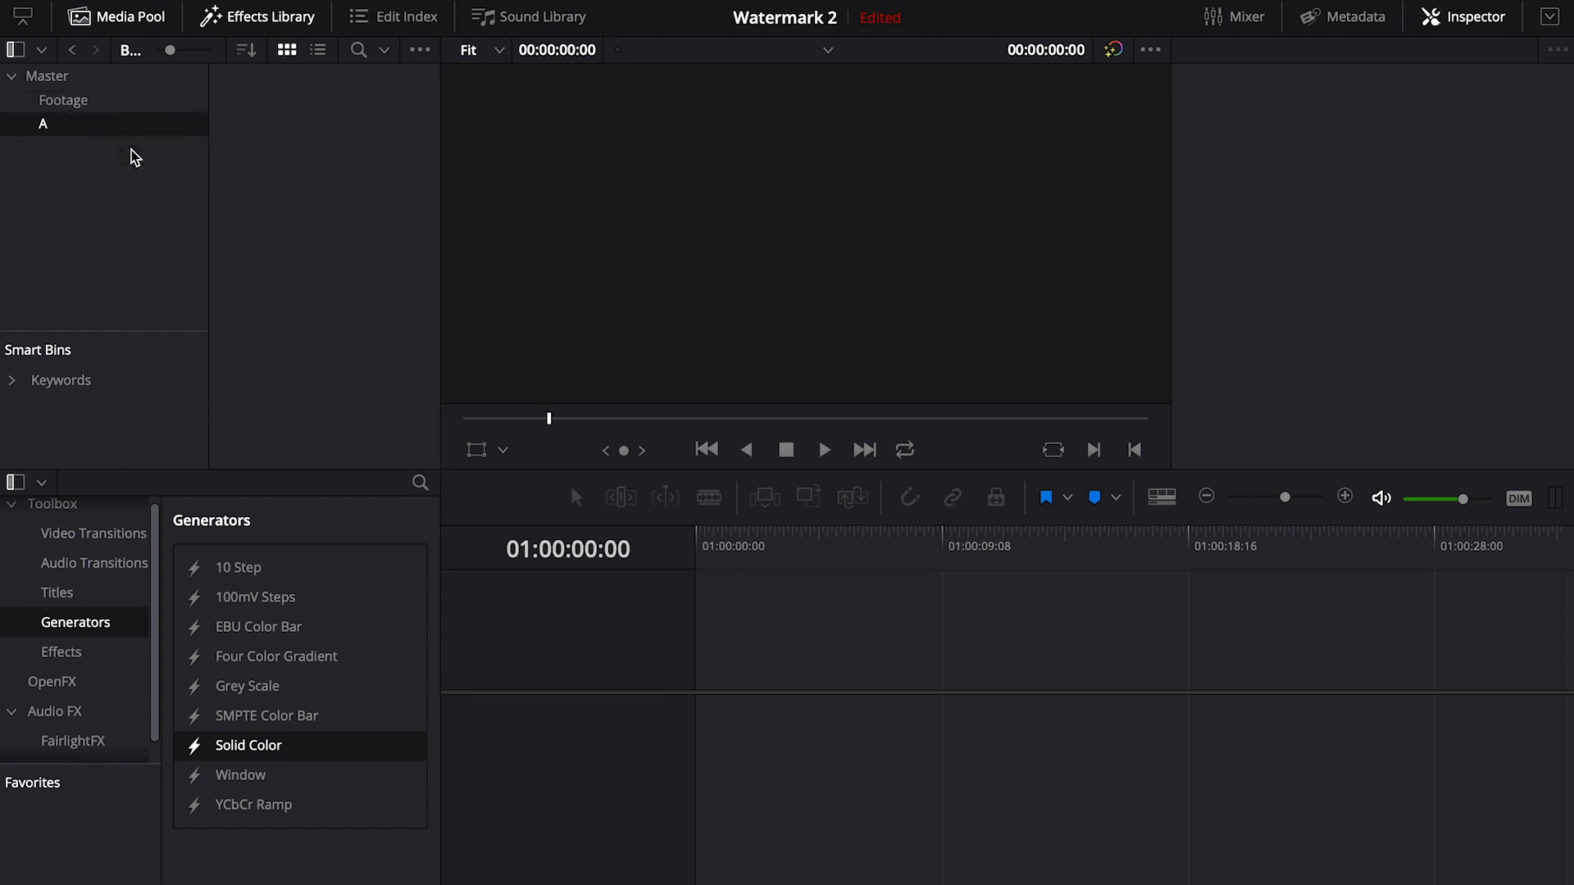
{"action": "type", "text": "ssets"}
{"action": "key", "text": "Return"}
Step: Import the logo image Youtube Icon3.jpg into the Assets bin
{"action": "right_click", "coordinate": [320, 131]}
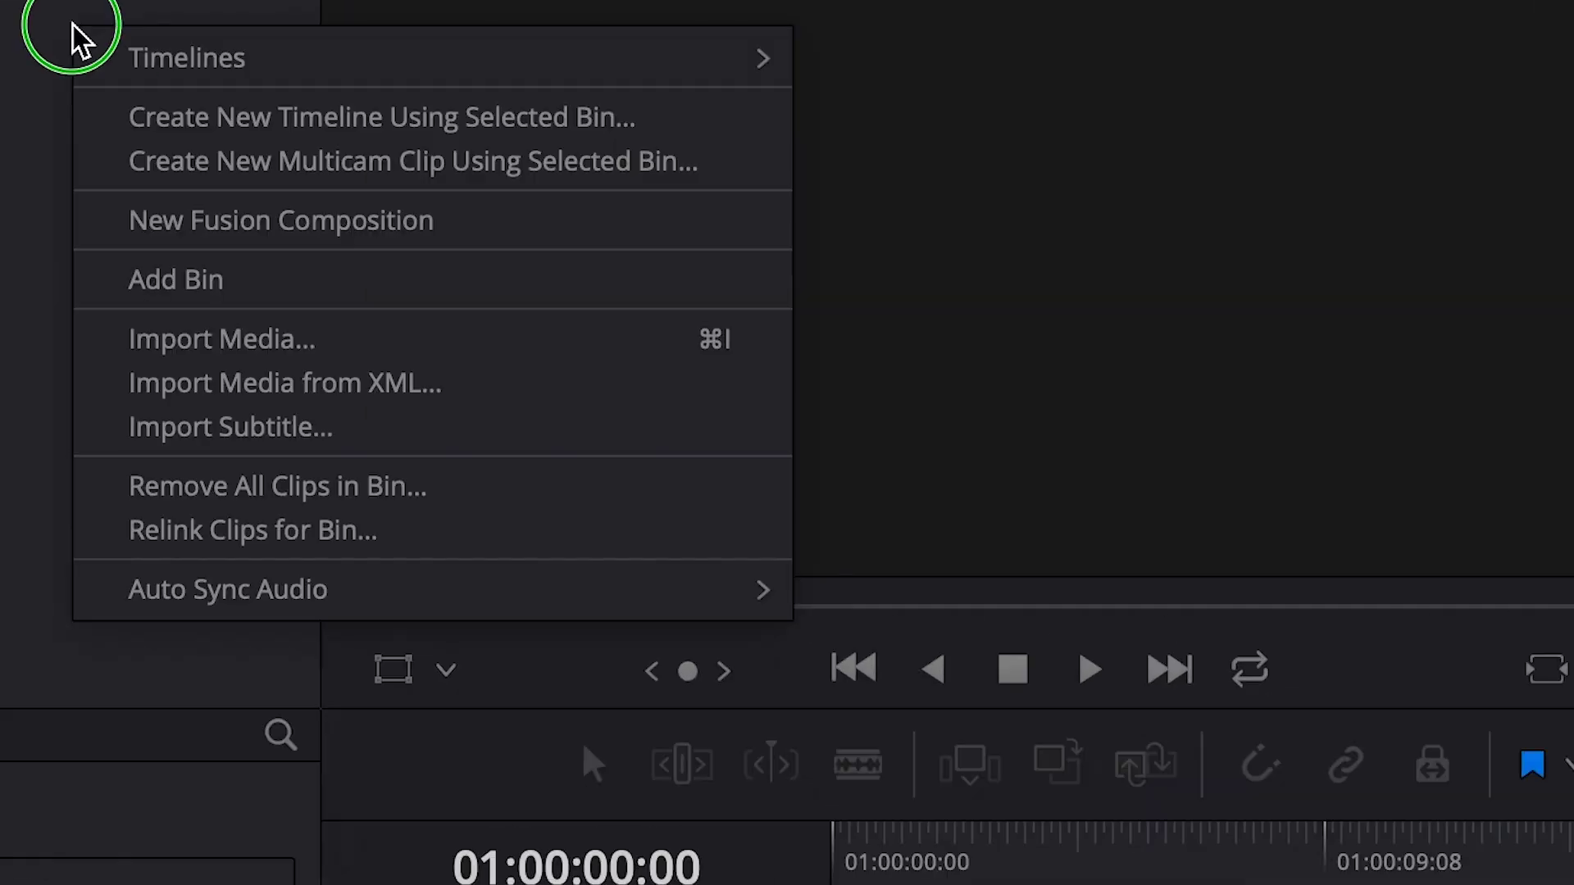
{"action": "left_click", "coordinate": [197, 332]}
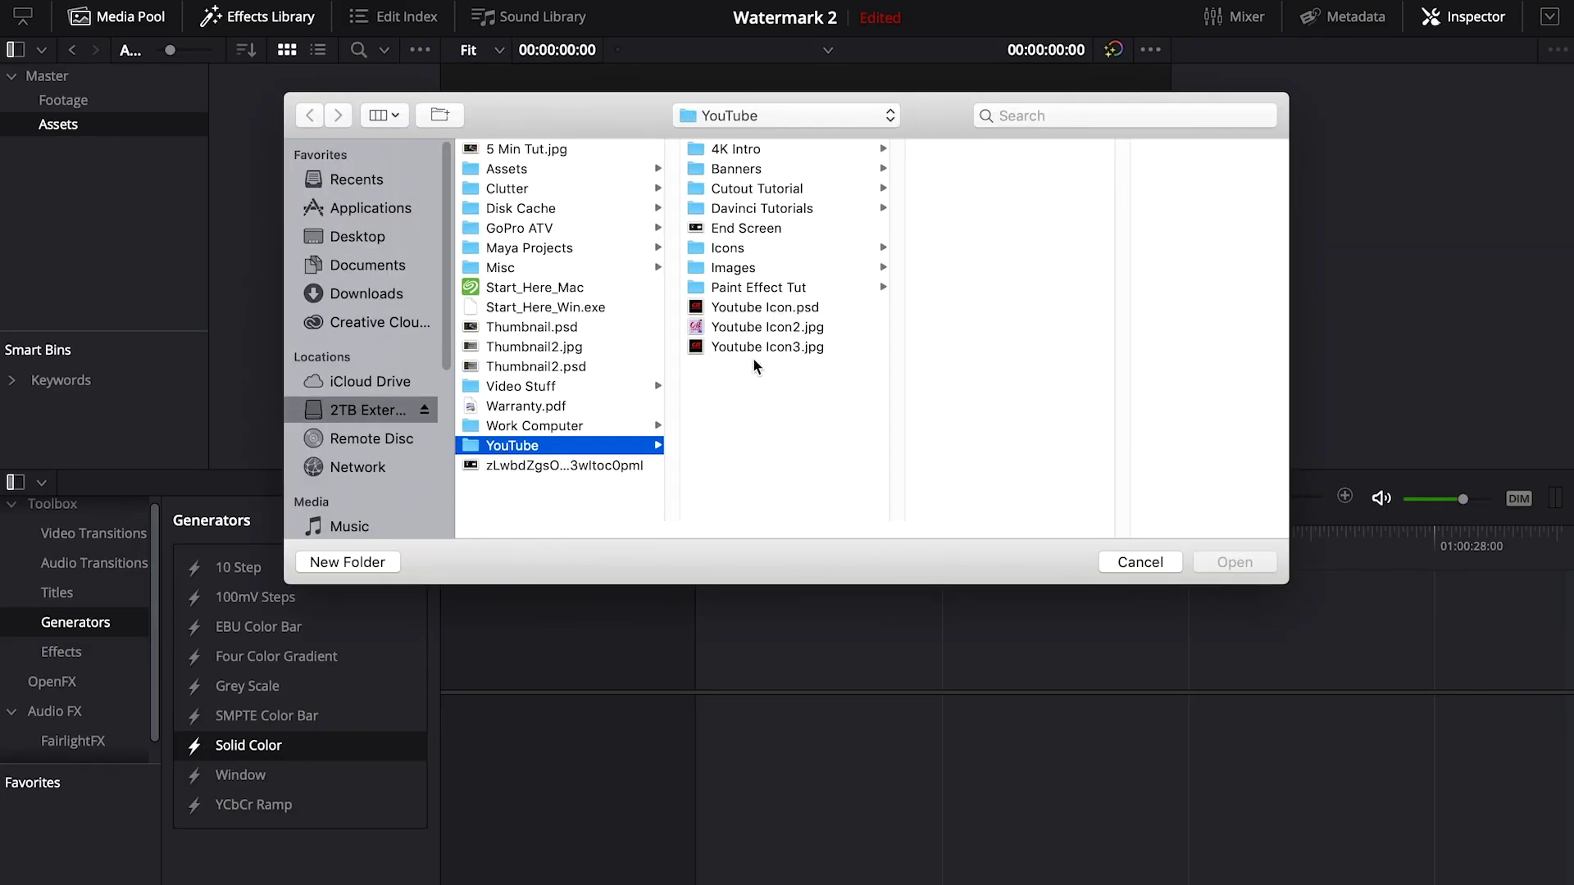
{"action": "left_click", "coordinate": [730, 345]}
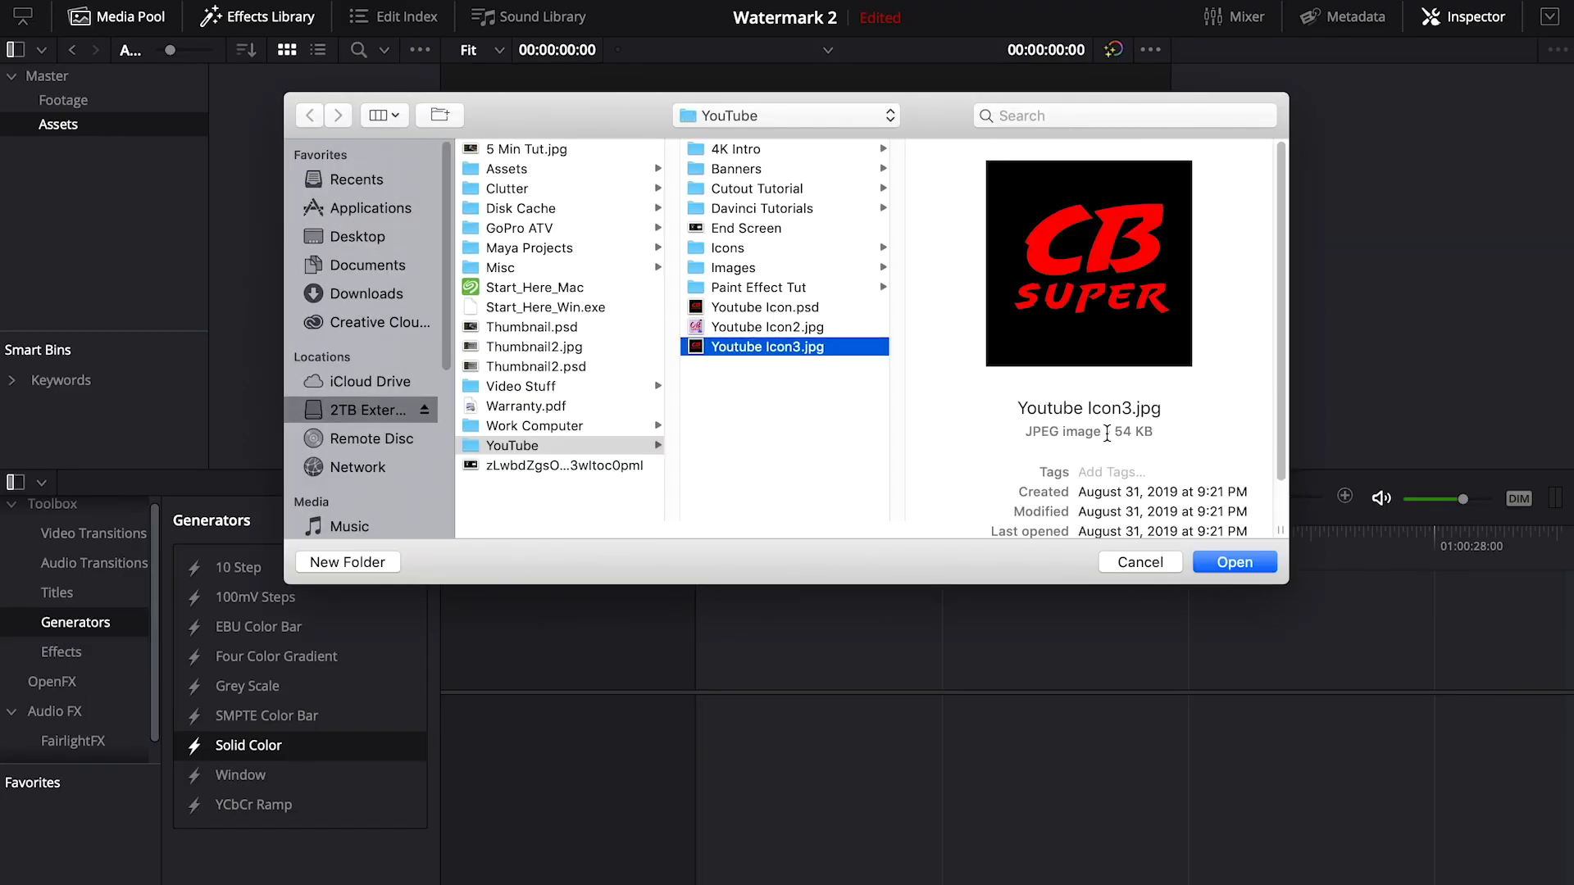
{"action": "left_click", "coordinate": [1227, 564]}
{"action": "left_click", "coordinate": [66, 100]}
Step: Import the Smartphone 3135 clip into Footage, preview it, and drop it onto a new Timeline 1
{"action": "right_click", "coordinate": [343, 150]}
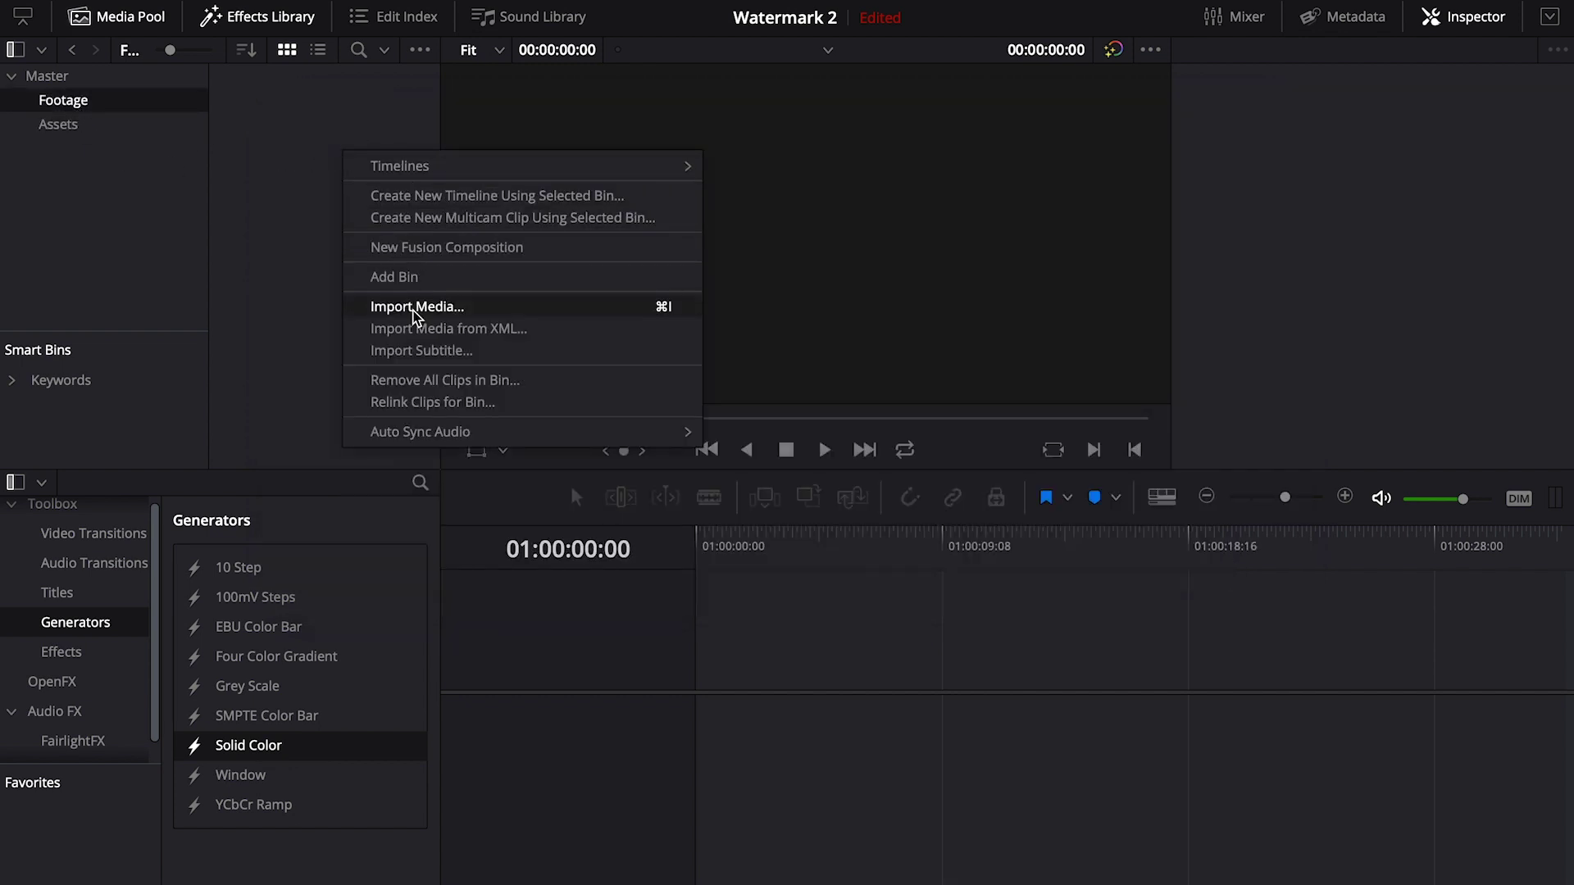
{"action": "left_click", "coordinate": [414, 308]}
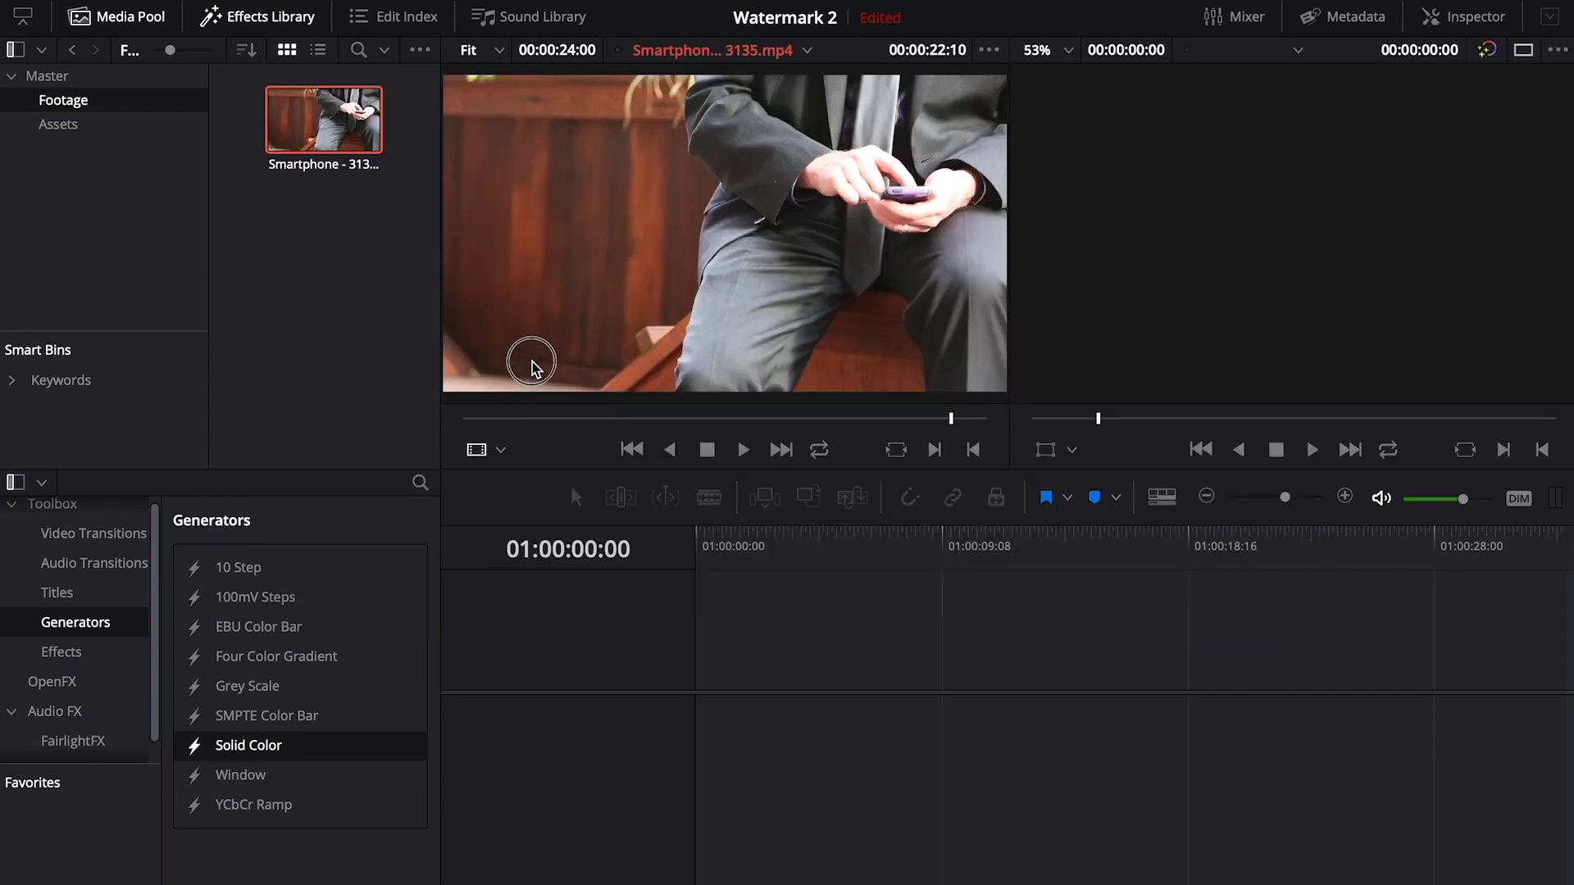
{"action": "left_click_drag", "start_coordinate": [531, 362], "coordinate": [844, 361]}
{"action": "left_click_drag", "start_coordinate": [723, 418], "coordinate": [935, 406]}
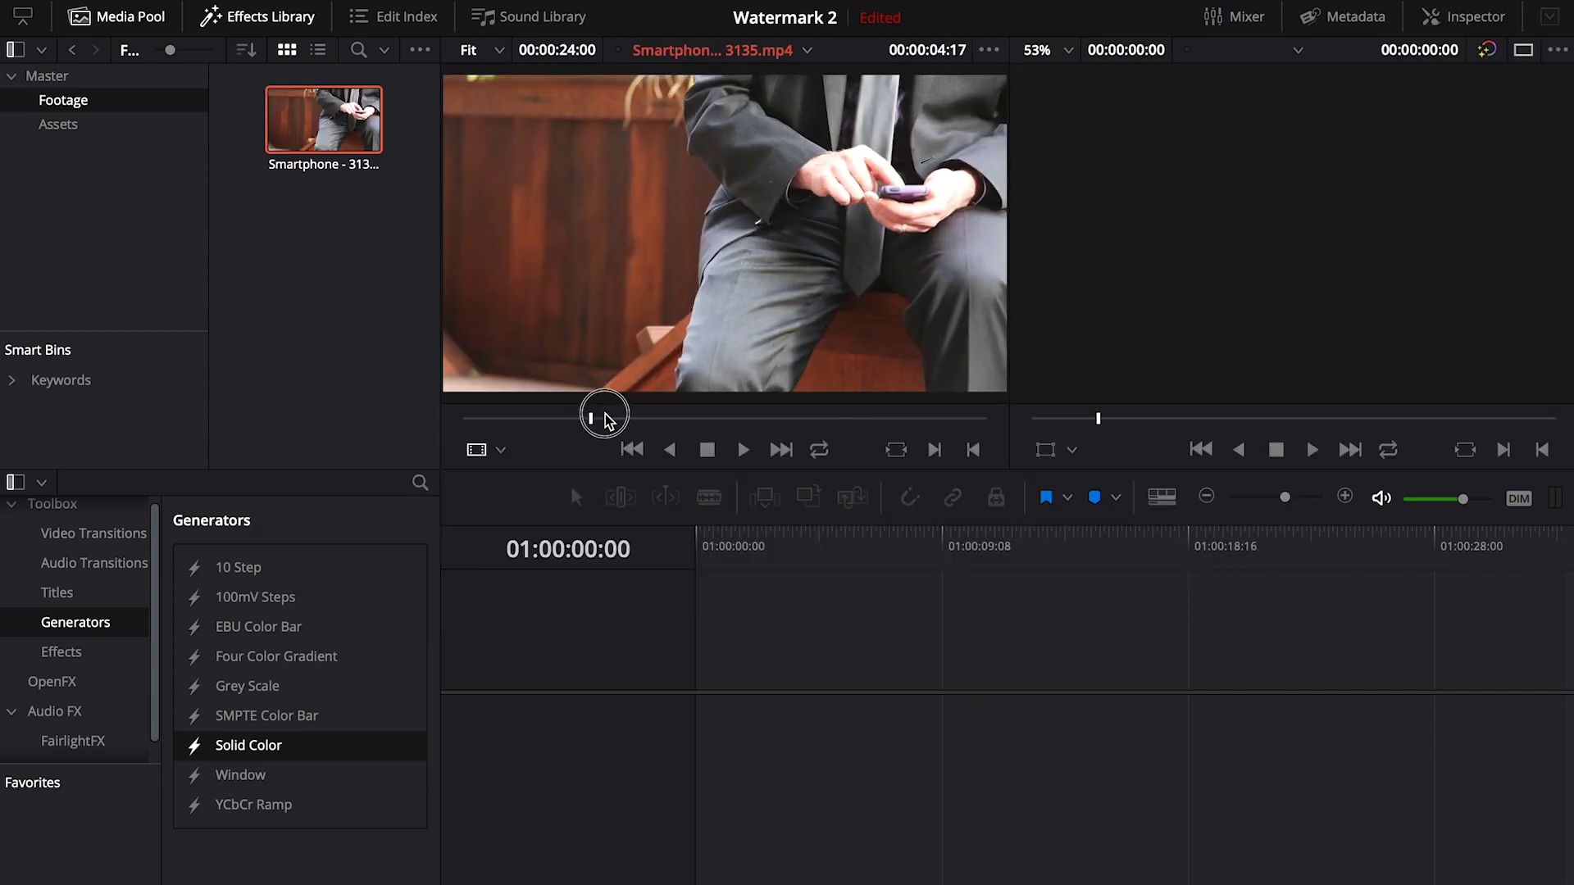
{"action": "left_click_drag", "start_coordinate": [935, 406], "coordinate": [602, 407]}
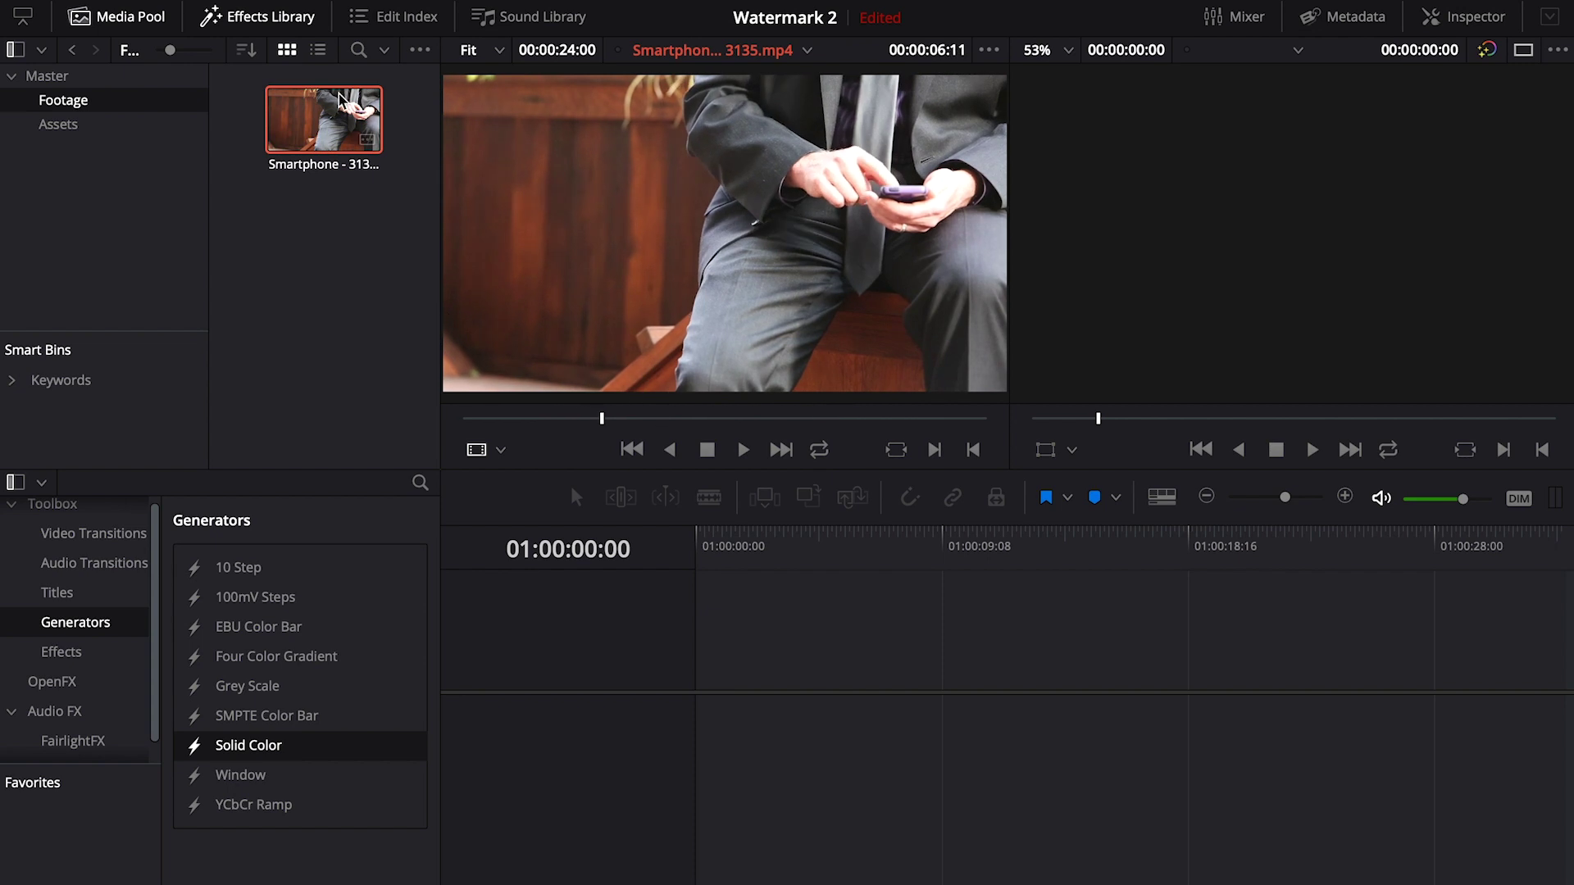
{"action": "left_click_drag", "start_coordinate": [344, 113], "coordinate": [567, 565]}
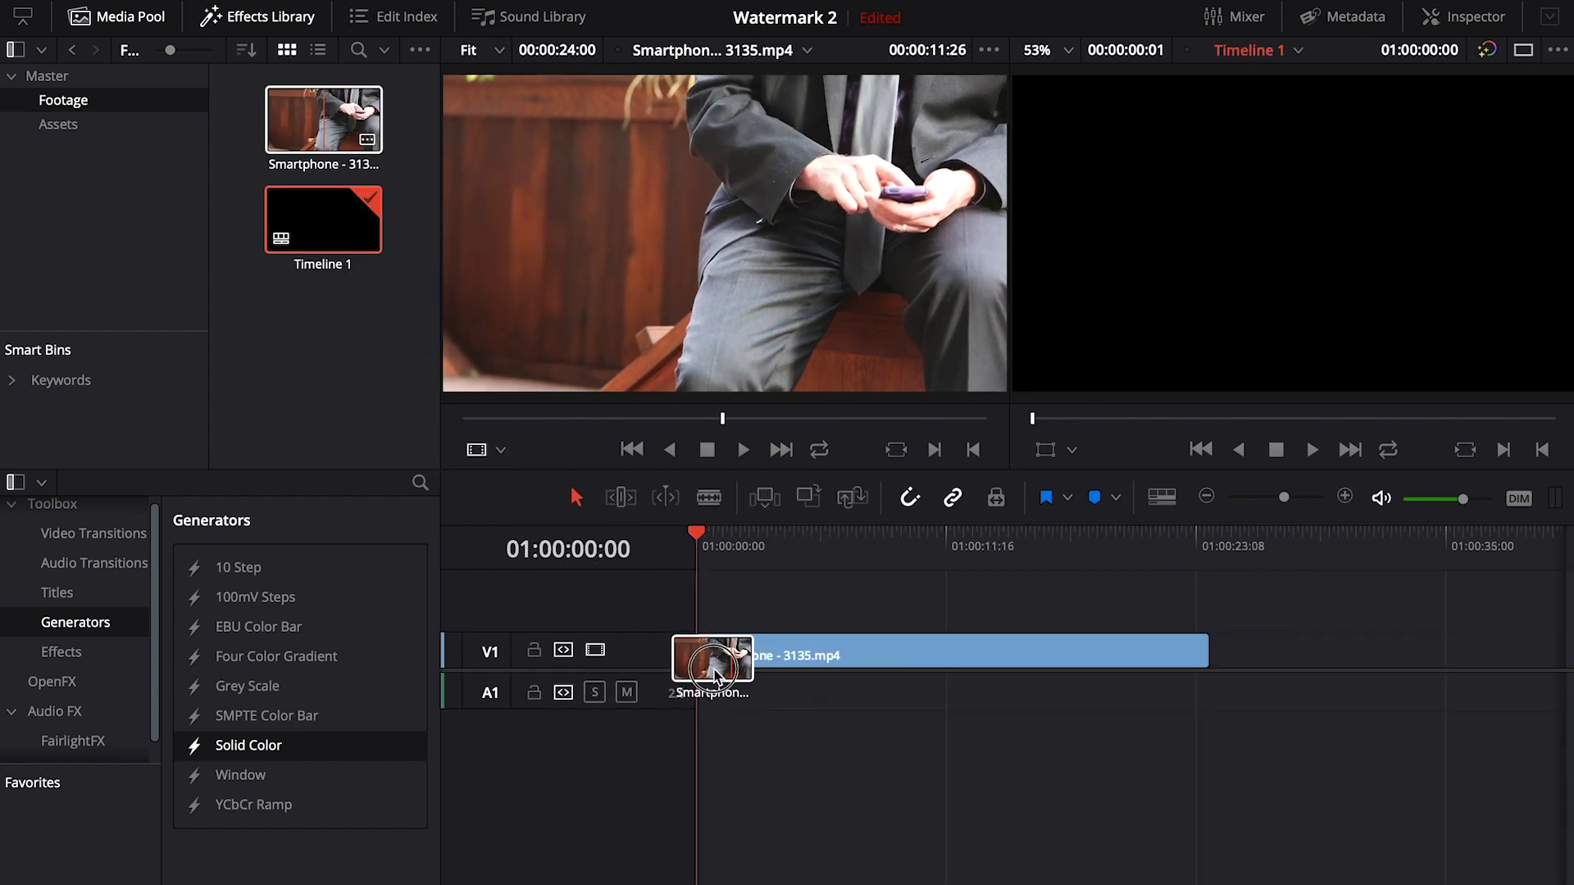
{"action": "left_click_drag", "start_coordinate": [567, 566], "coordinate": [712, 672]}
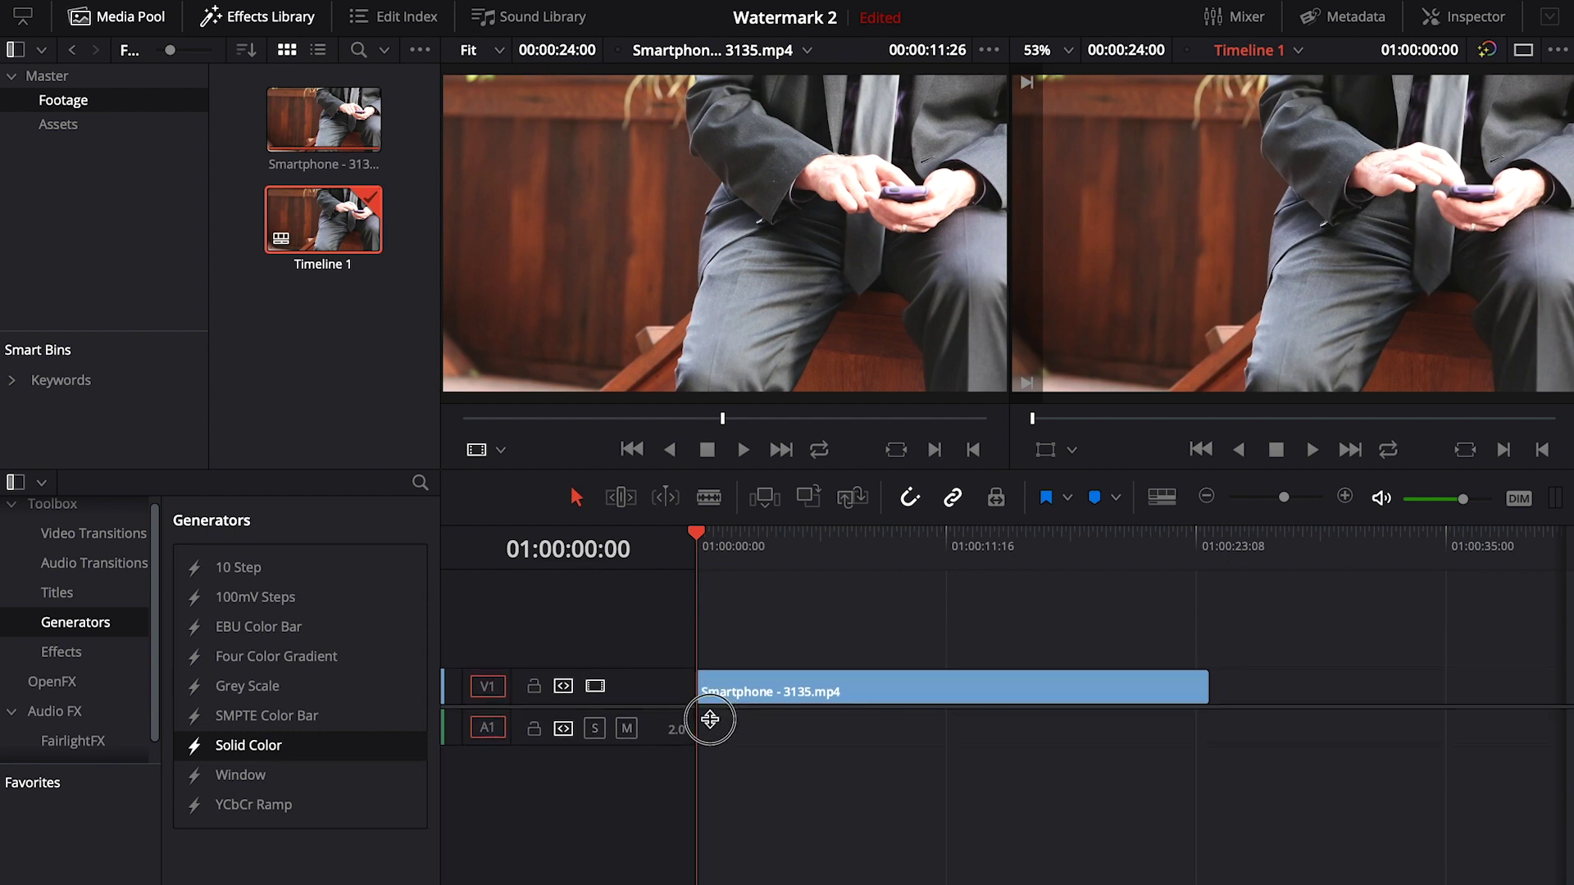
Step: Put the Youtube Icon logo on V2 above the footage, trimmed to the Smartphone clip's length
{"action": "left_click", "coordinate": [61, 125]}
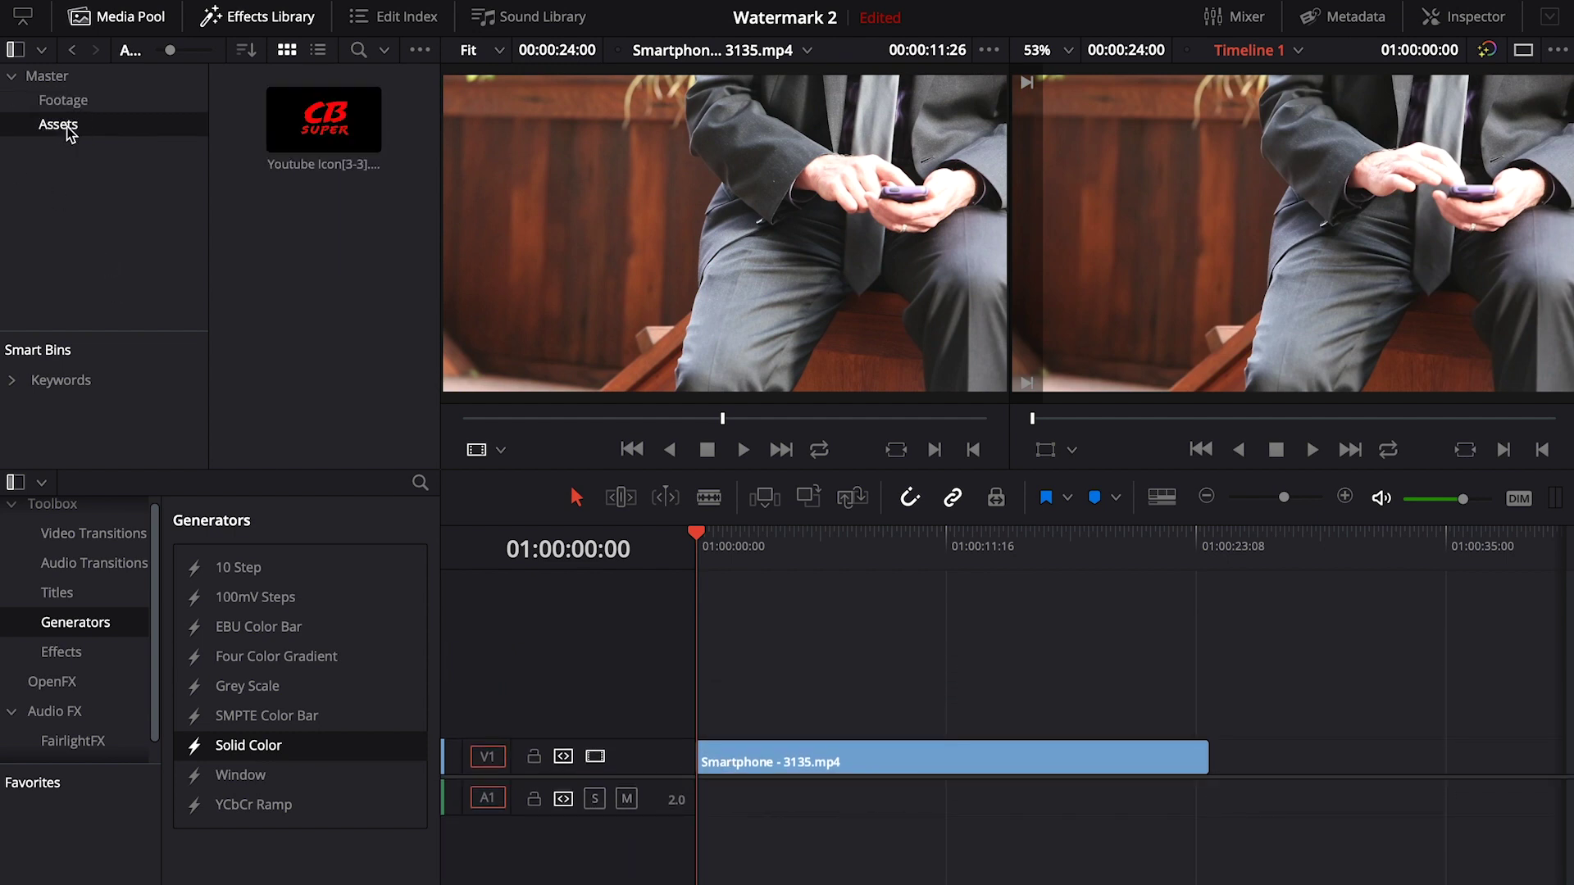
{"action": "mouse_move", "coordinate": [334, 143]}
{"action": "left_mouse_down"}
{"action": "mouse_move", "coordinate": [734, 717]}
{"action": "mouse_move", "coordinate": [720, 734]}
{"action": "left_mouse_up"}
{"action": "left_click_drag", "start_coordinate": [822, 725], "coordinate": [1192, 713]}
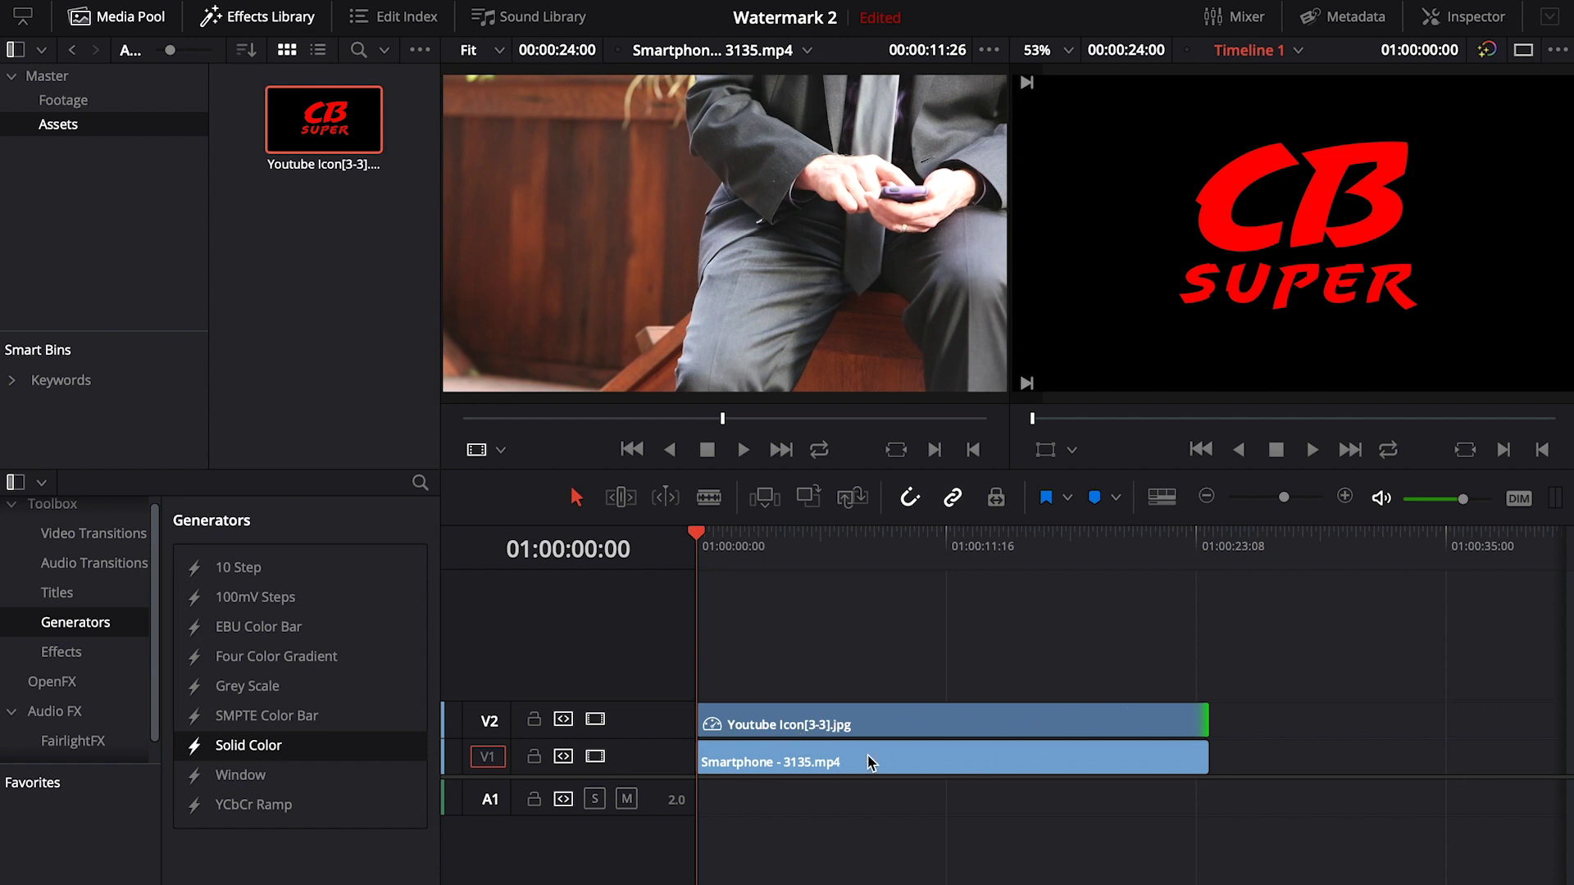
{"action": "left_click", "coordinate": [746, 732]}
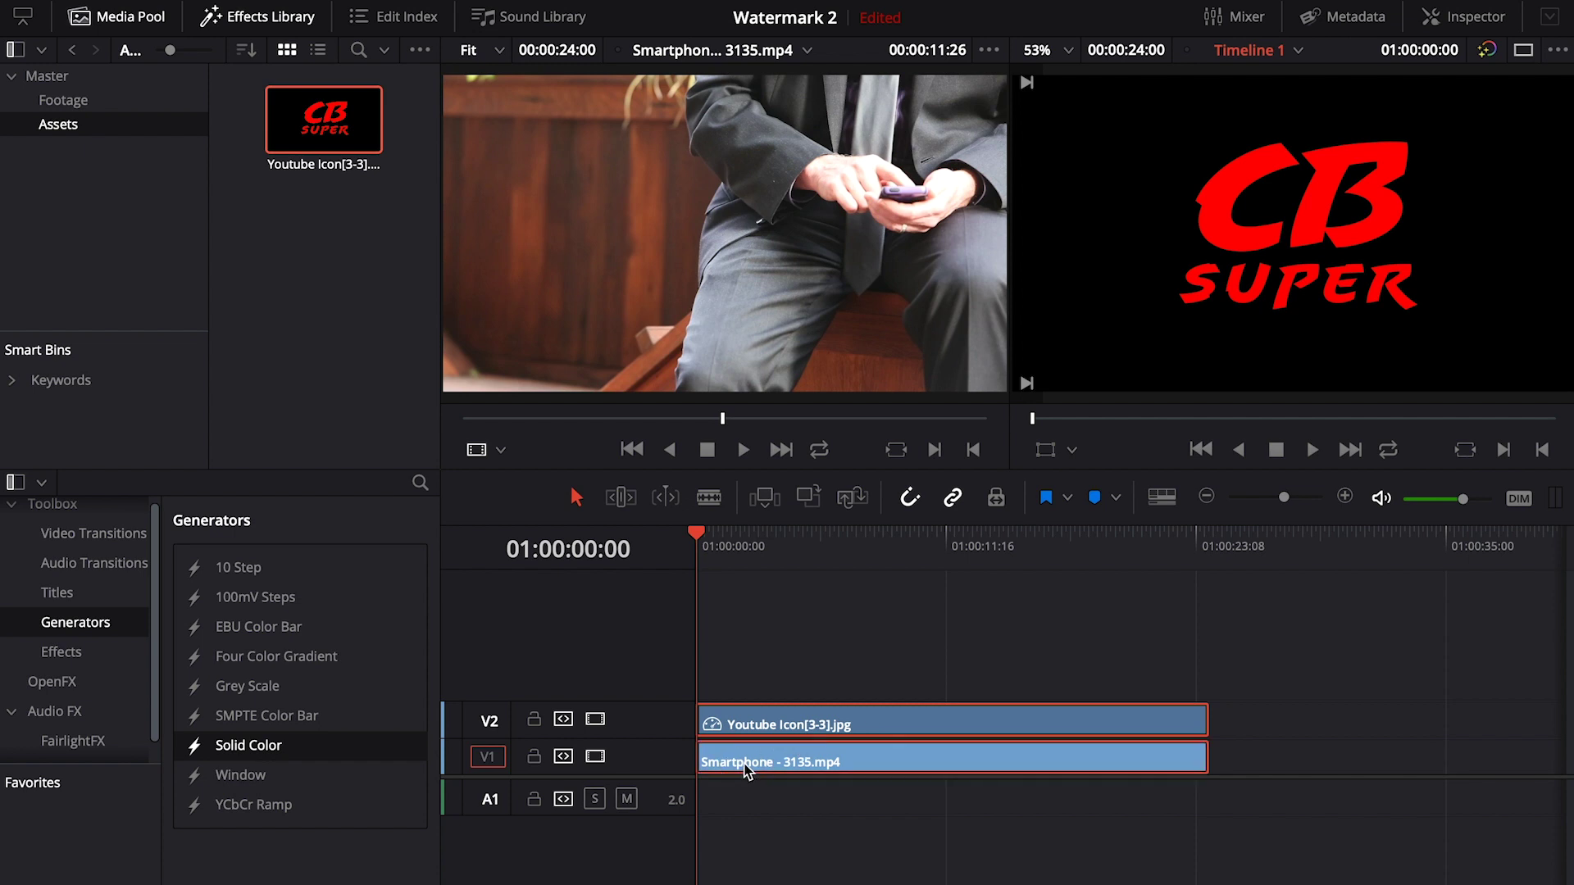
Step: Turn the selected logo and footage clips into Fusion Clip 1 and select it
{"action": "right_click", "coordinate": [746, 771]}
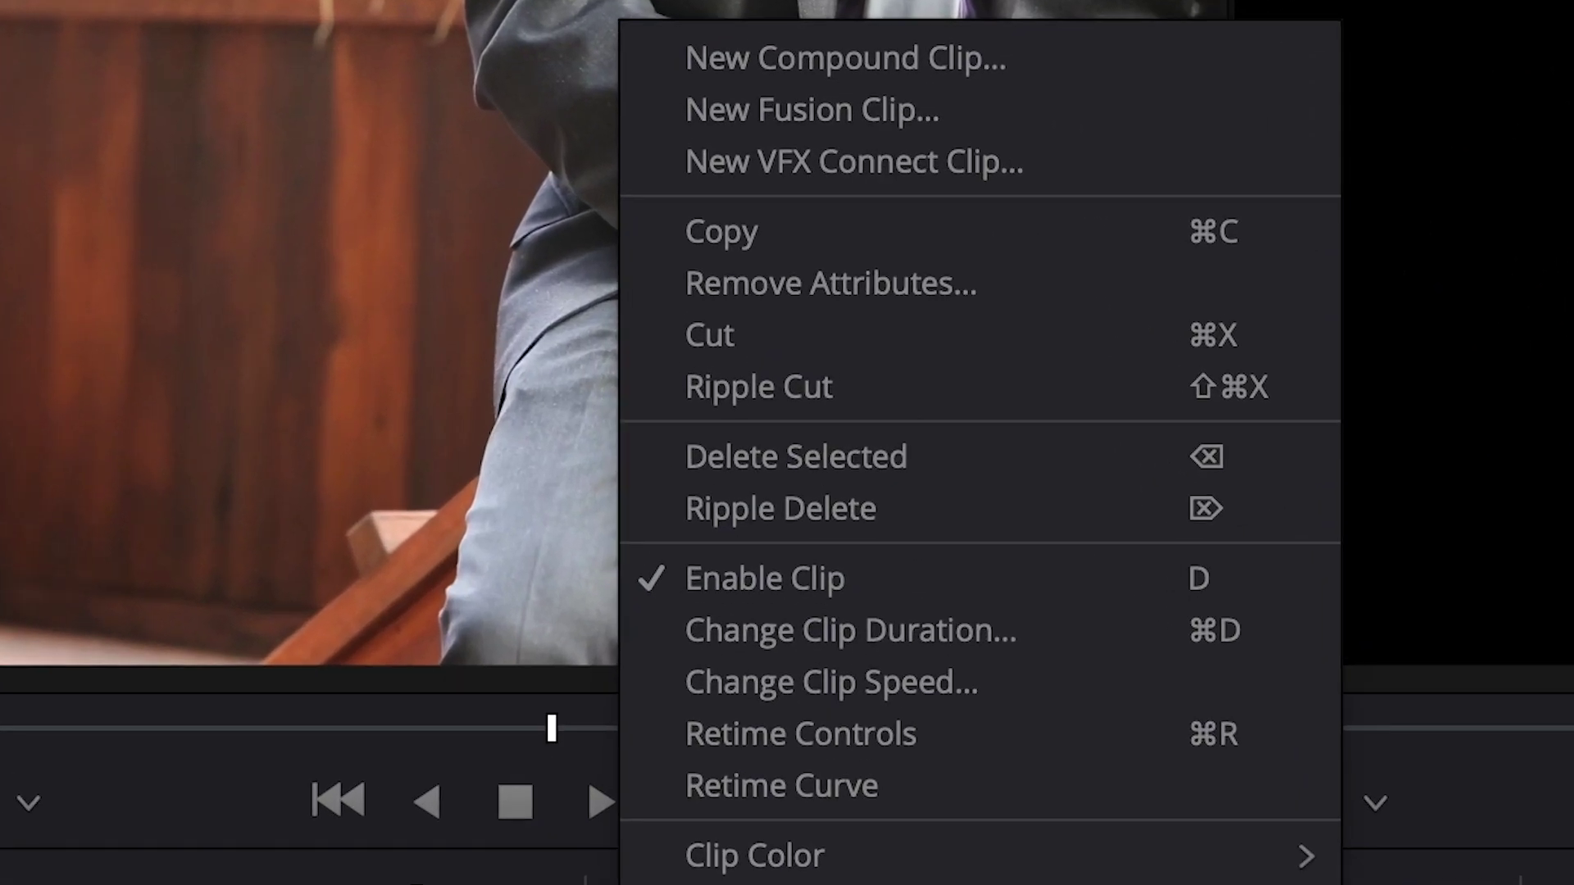
{"action": "left_click", "coordinate": [781, 115]}
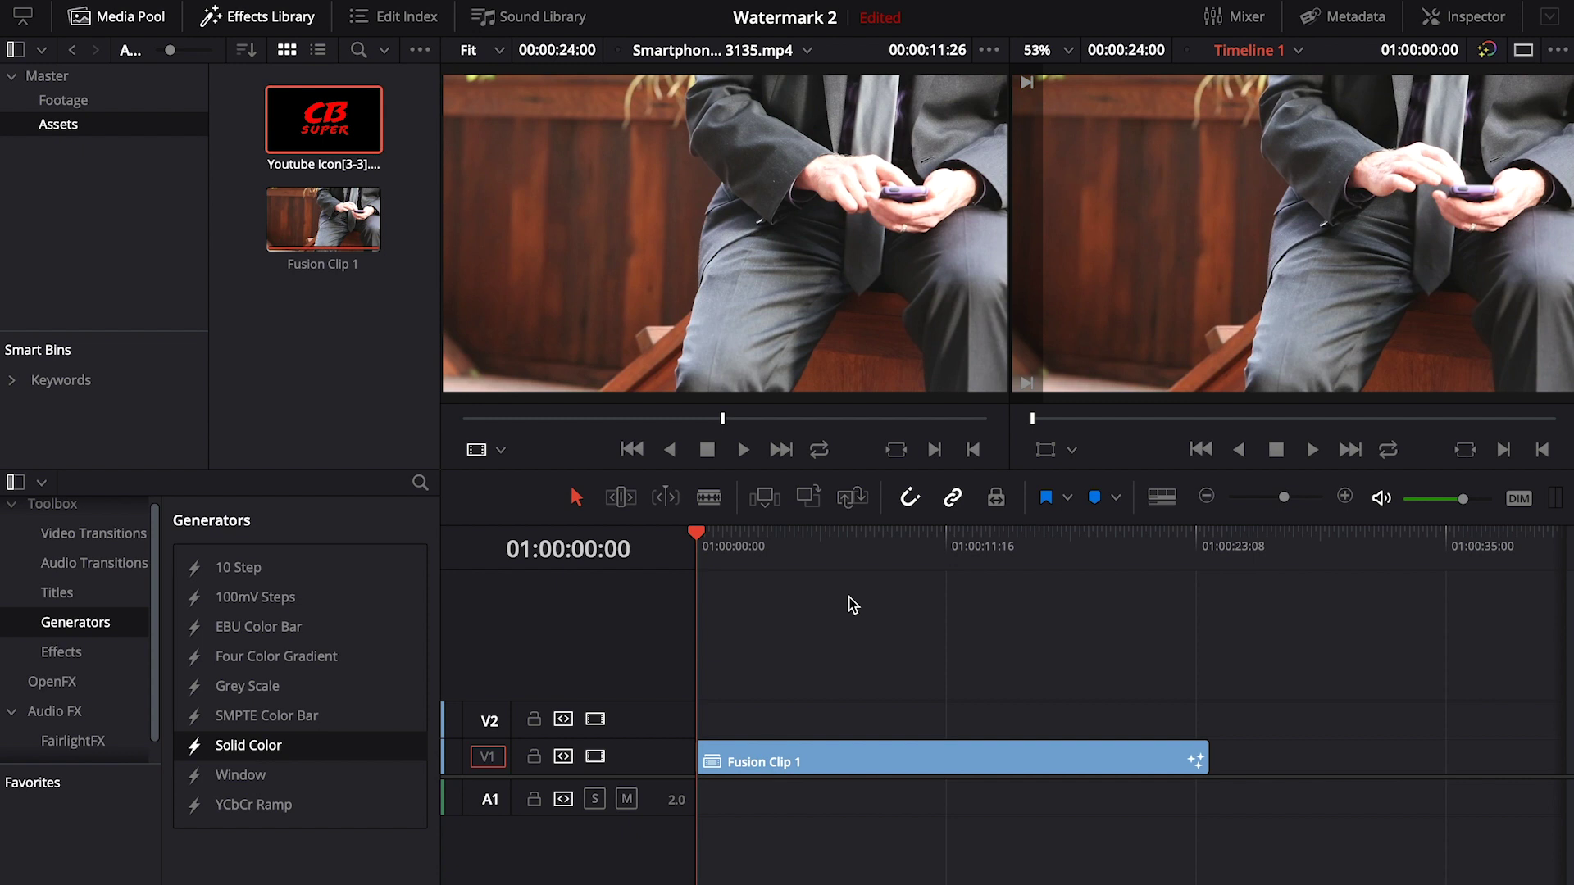
{"action": "left_click", "coordinate": [789, 759]}
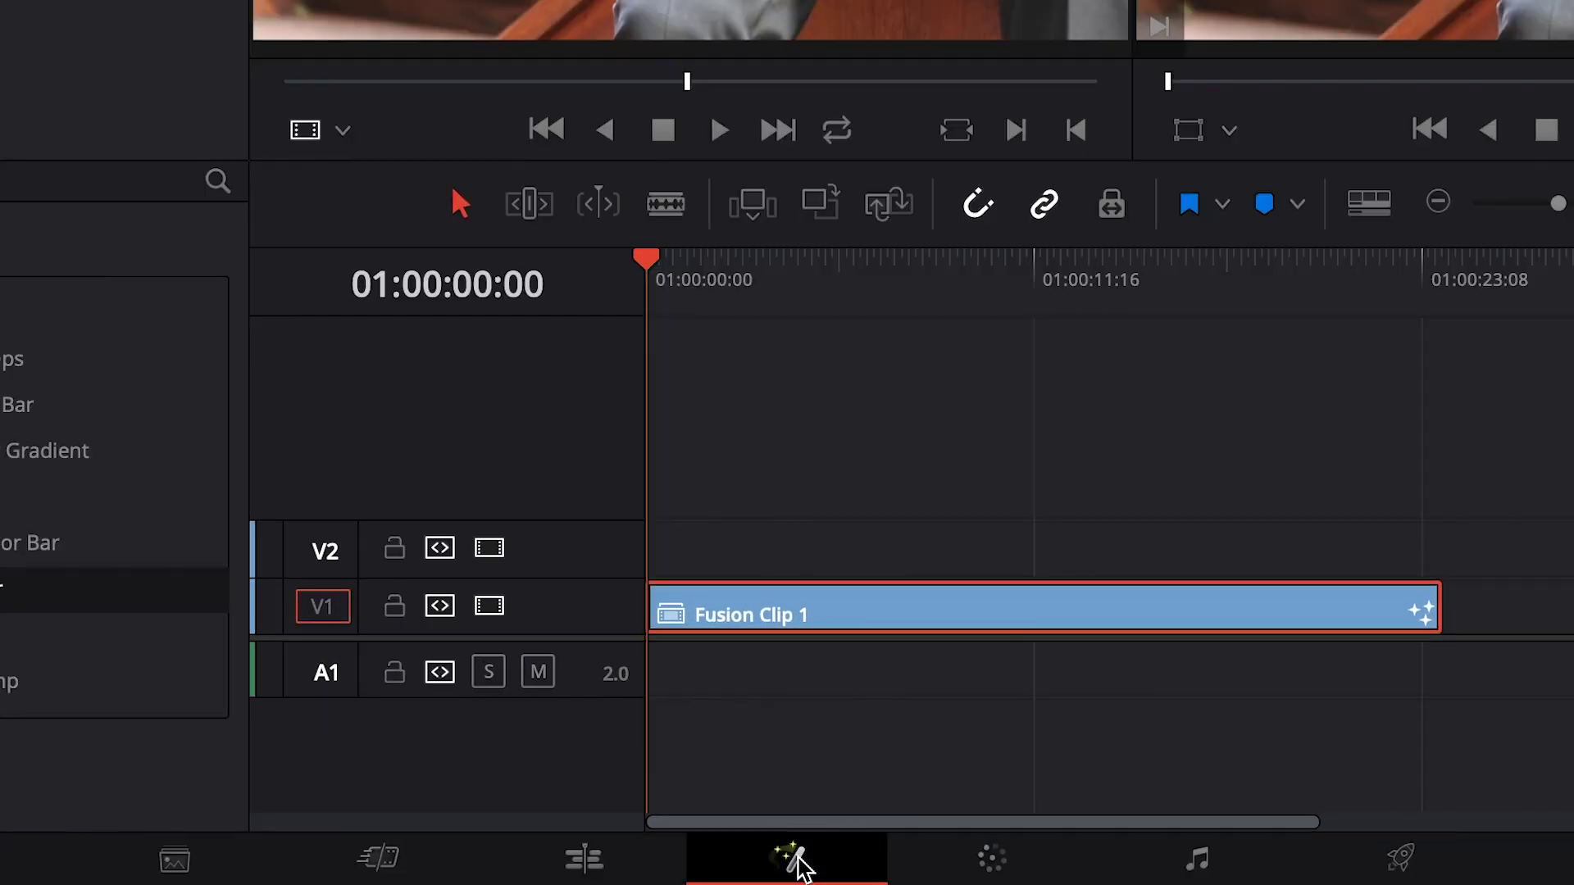
Step: Open Fusion Clip 1 on the Fusion page with MediaIn1 in the left viewer and MediaIn2 in the right
{"action": "left_click", "coordinate": [797, 857]}
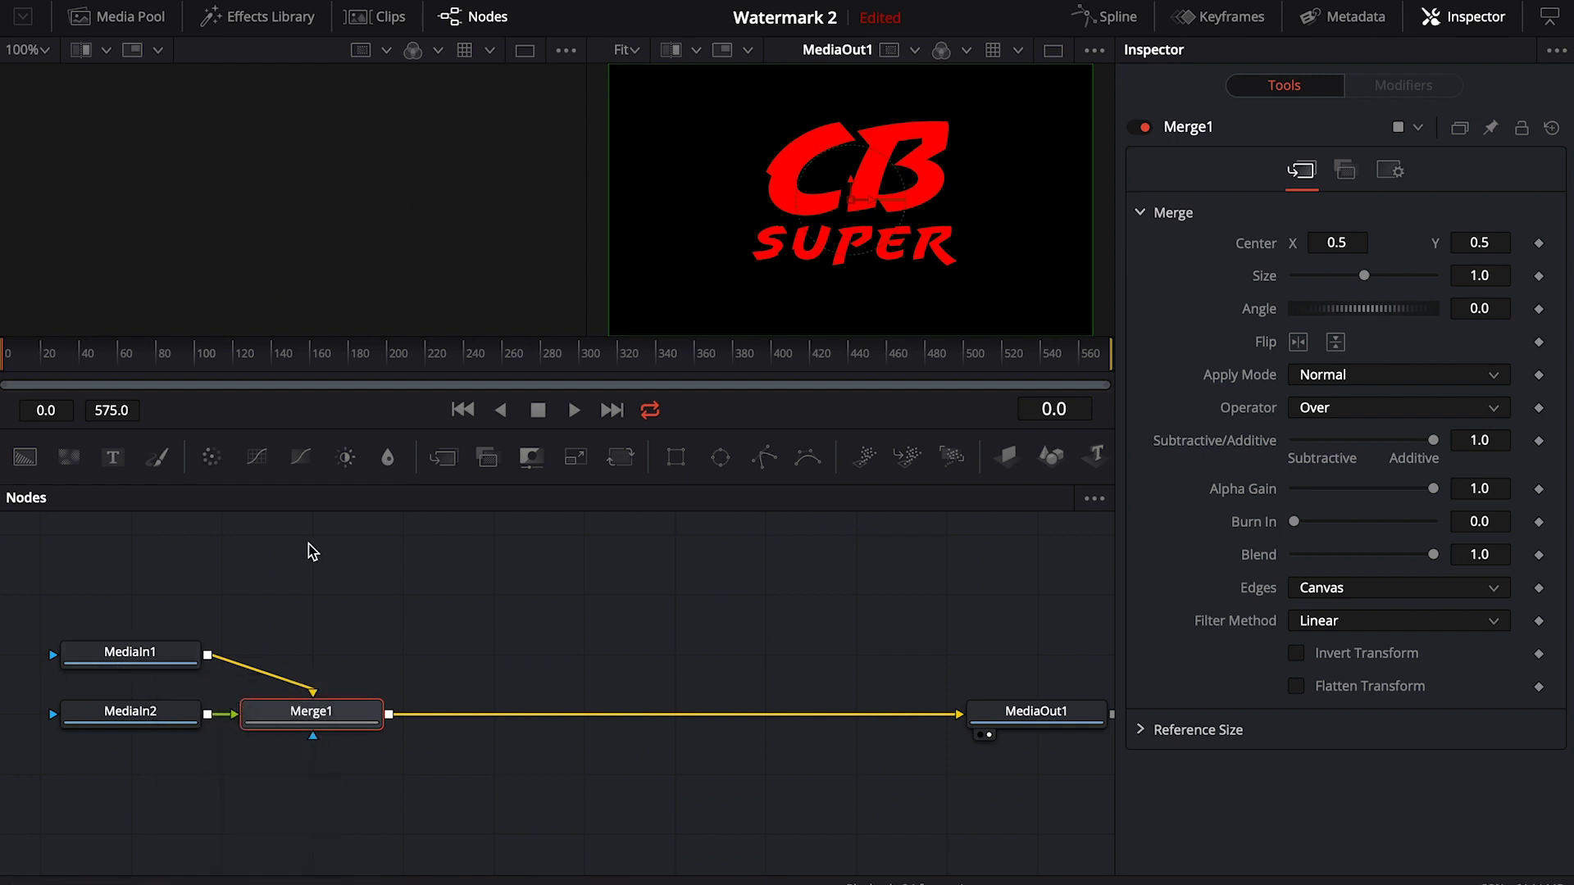
{"action": "left_click", "coordinate": [135, 661]}
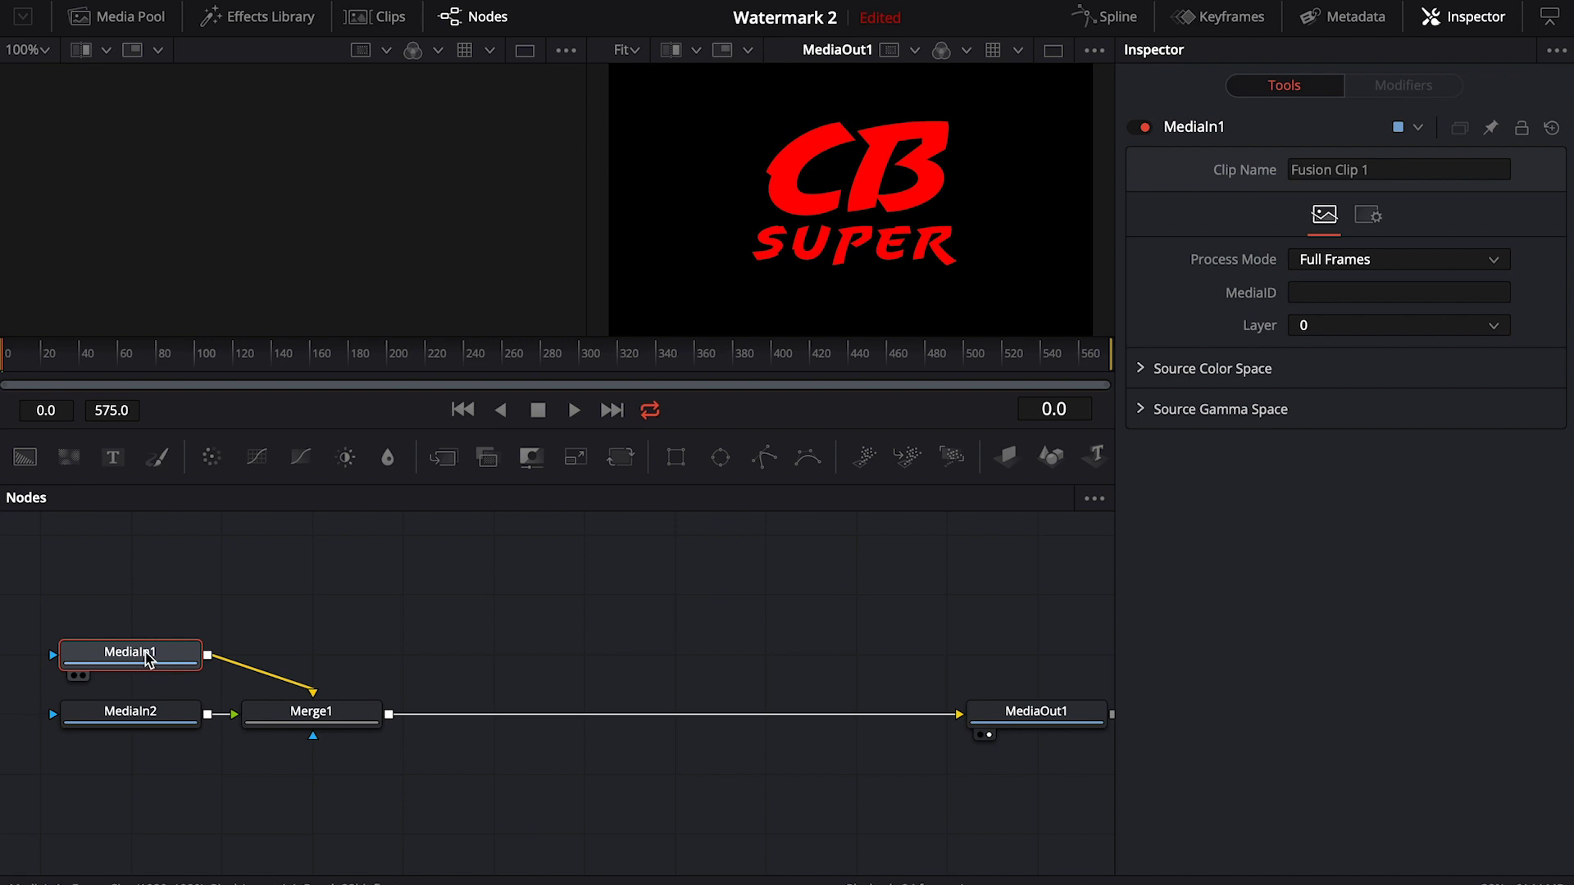
{"action": "key", "text": "1"}
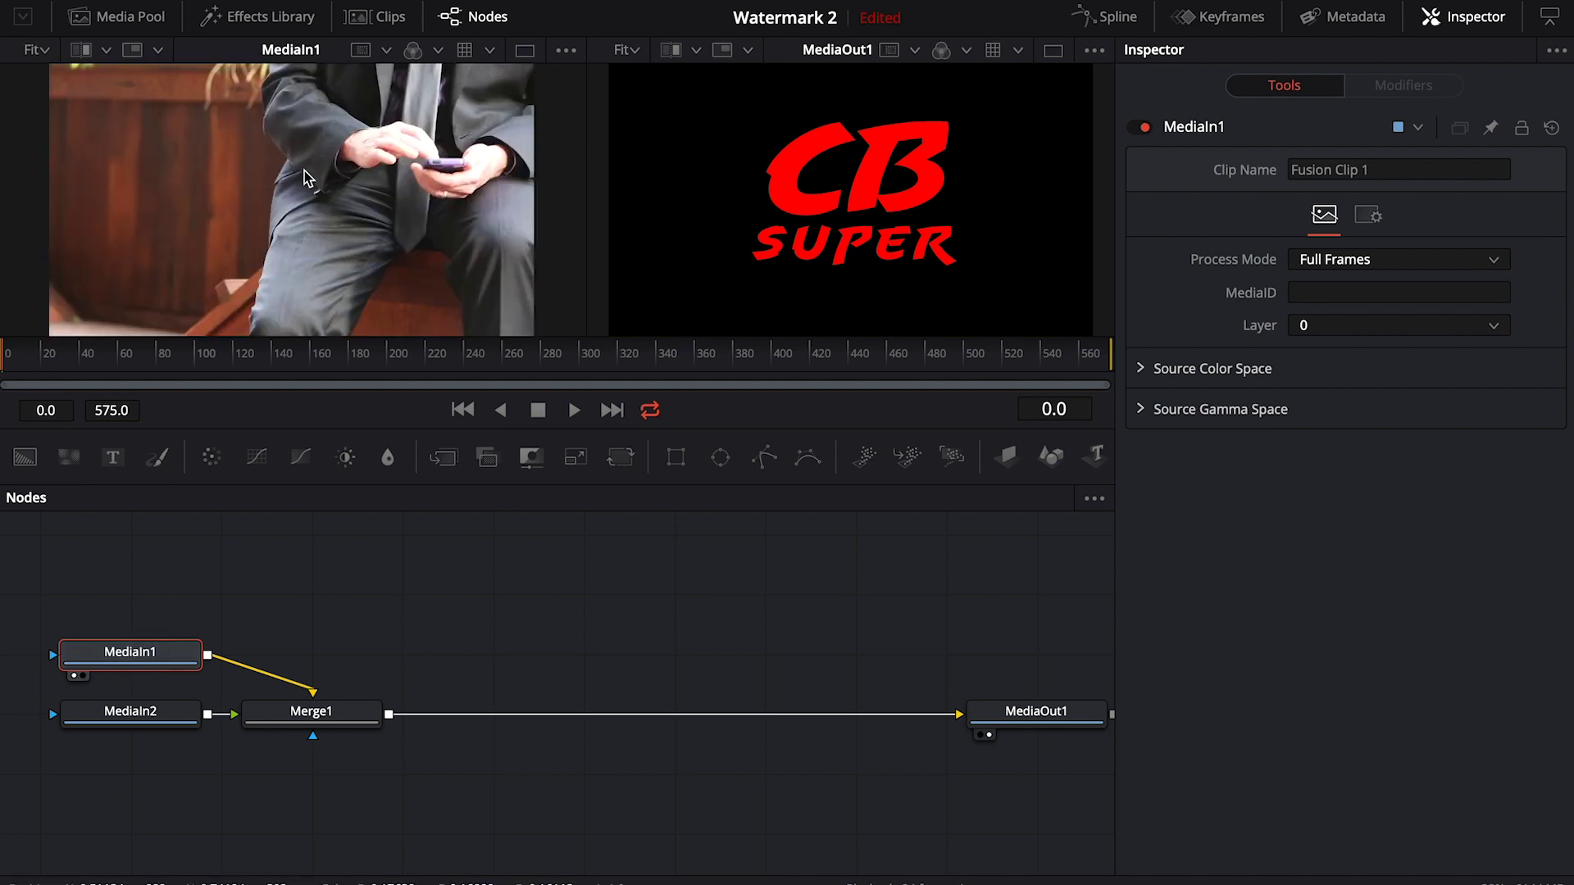
{"action": "left_click", "coordinate": [139, 718]}
{"action": "key", "text": "2"}
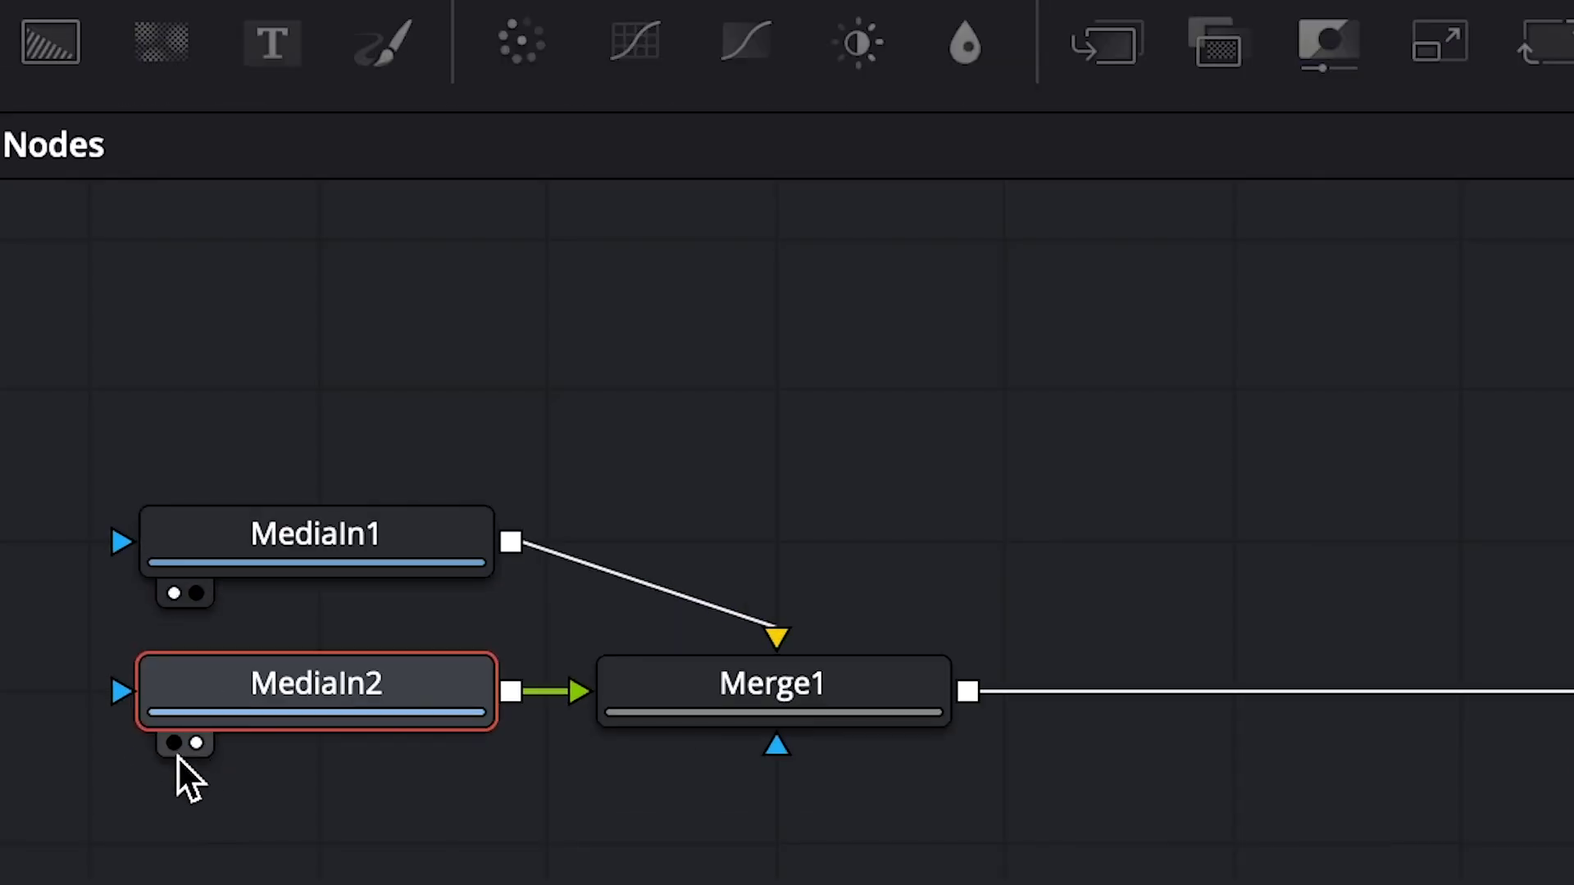
{"action": "key", "text": "1"}
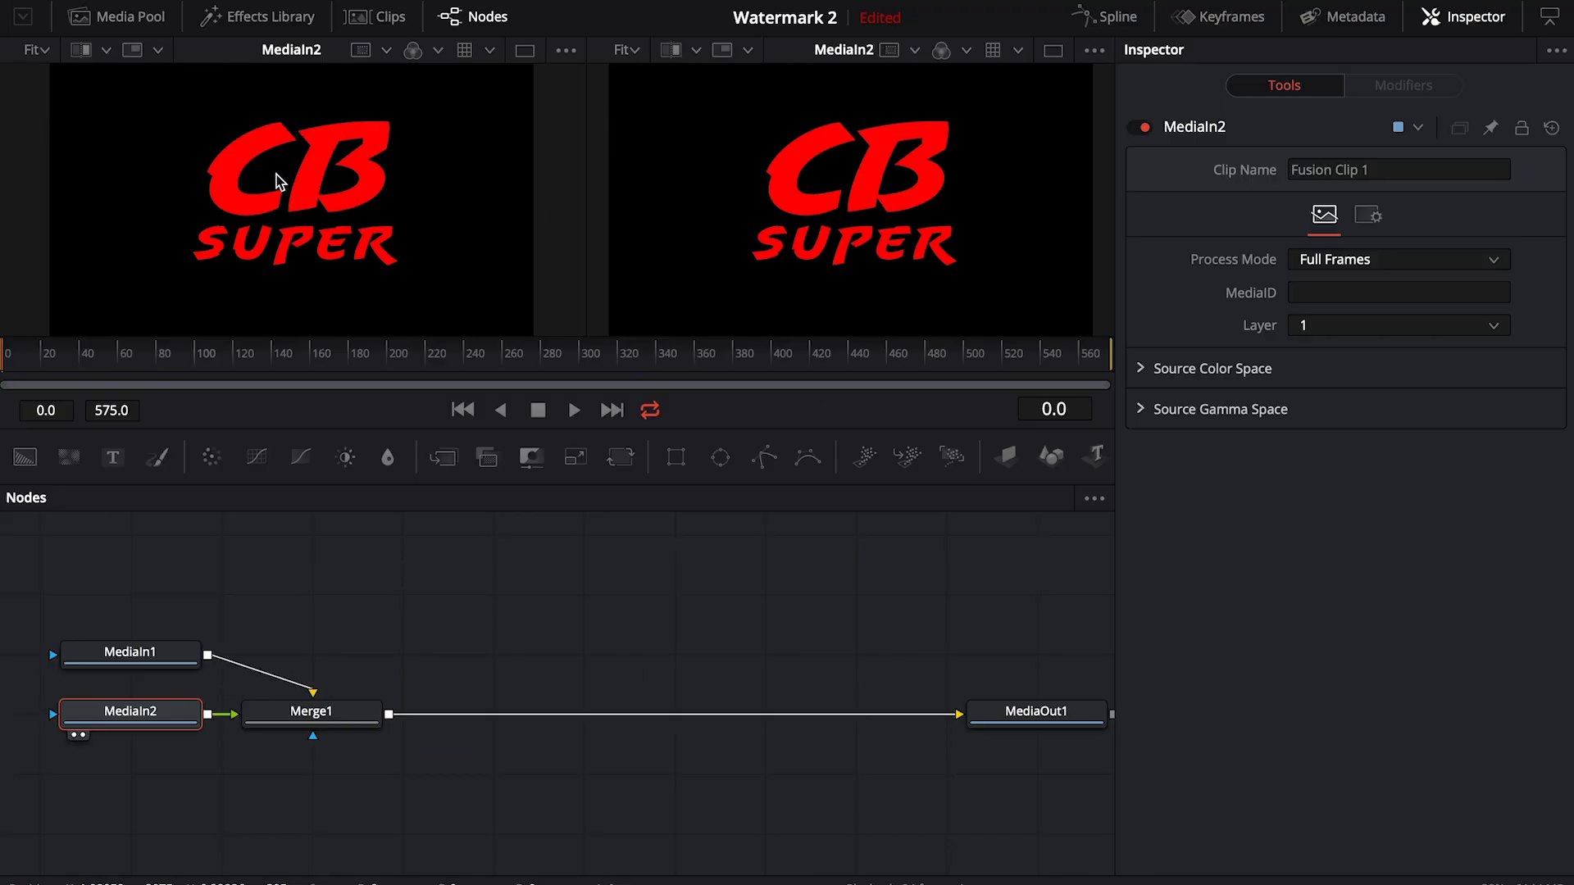
{"action": "mouse_move", "coordinate": [315, 541]}
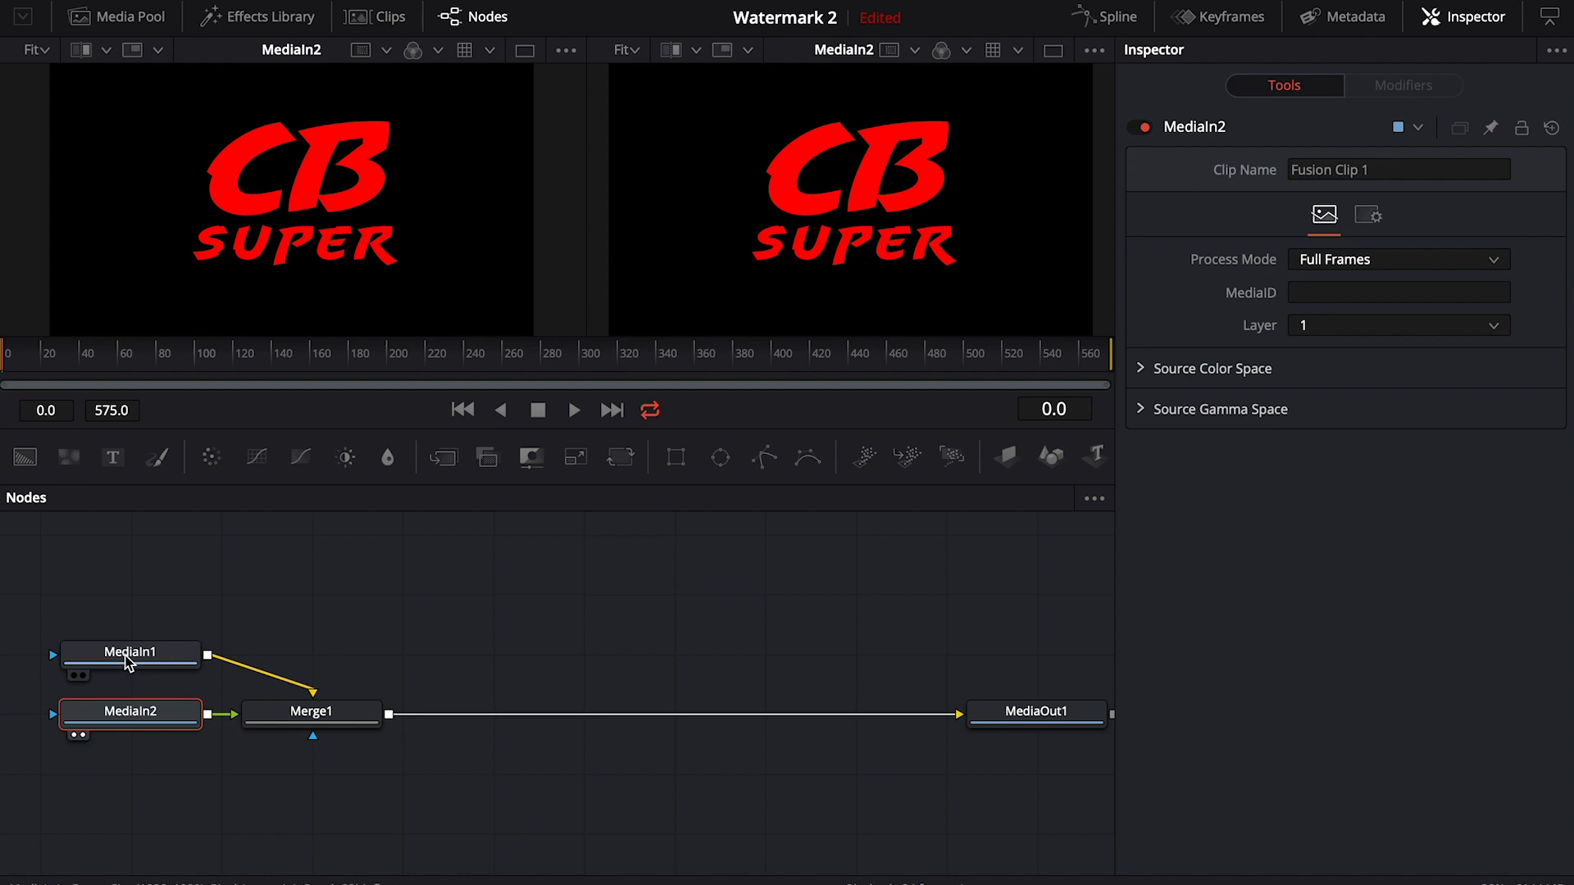
{"action": "key", "text": "1"}
{"action": "left_click", "coordinate": [127, 663]}
{"action": "key", "text": "1"}
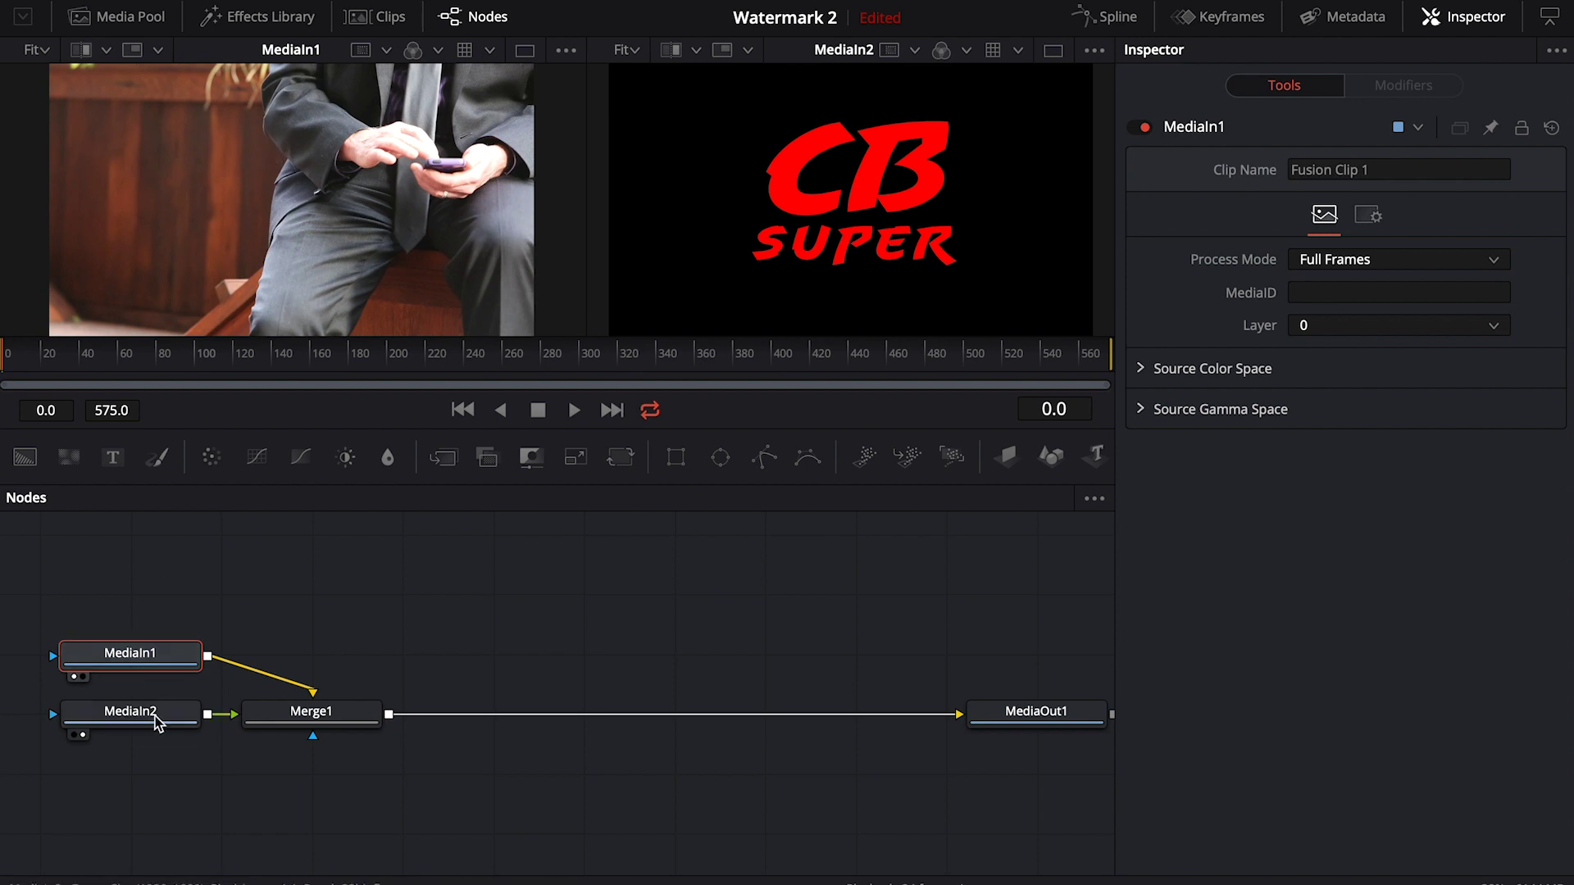
{"action": "mouse_move", "coordinate": [130, 713]}
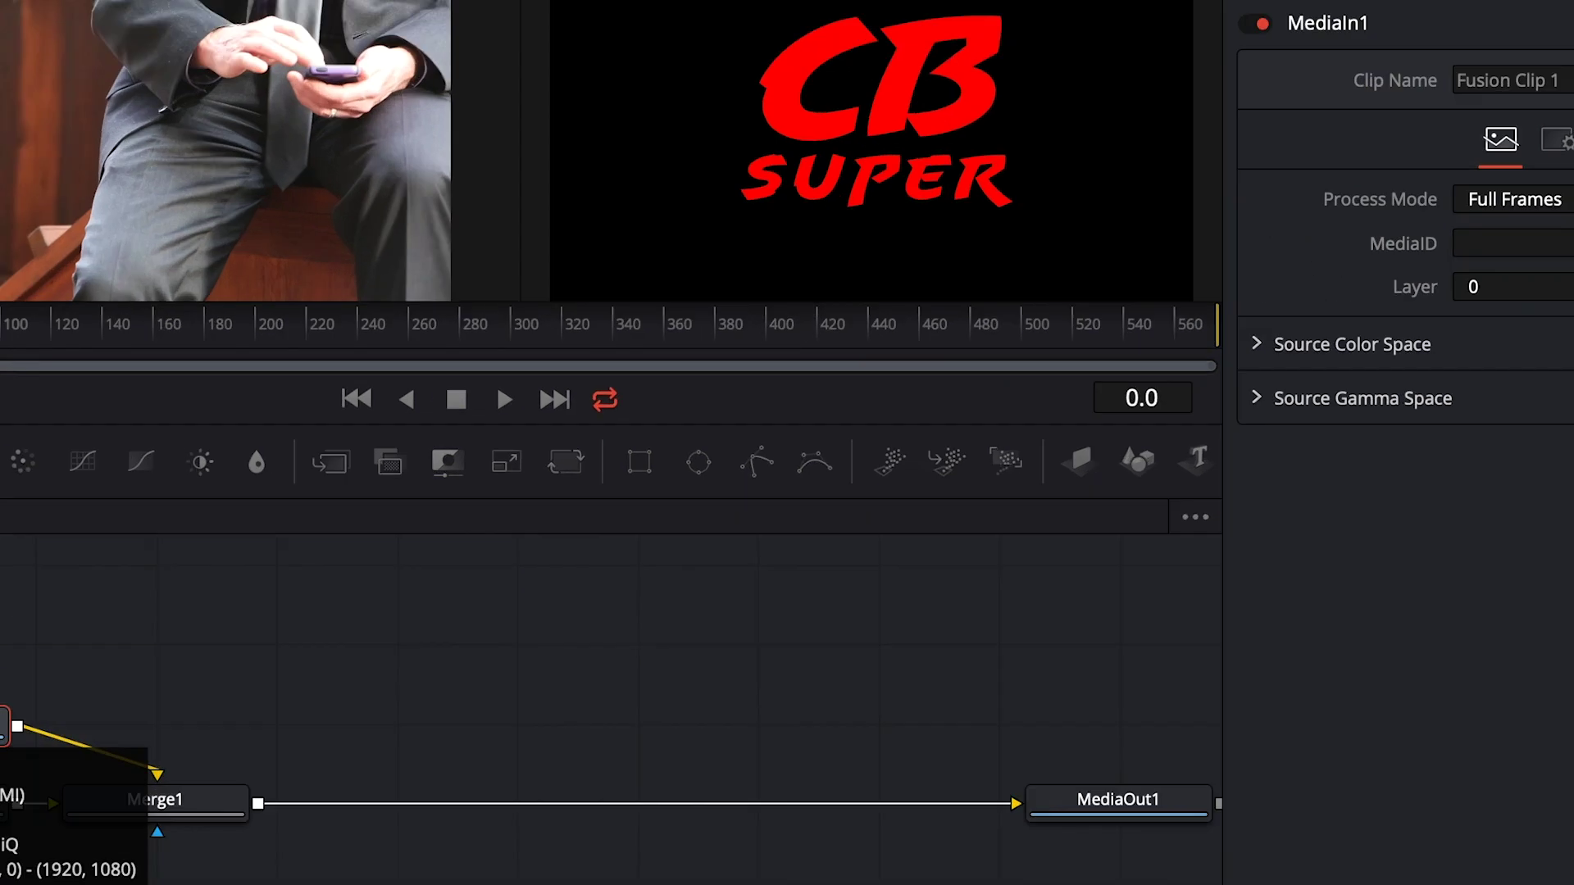
Step: Rename the MediaIn1 node to Footage and clear MediaIn2's name for renaming
{"action": "key", "text": "F2"}
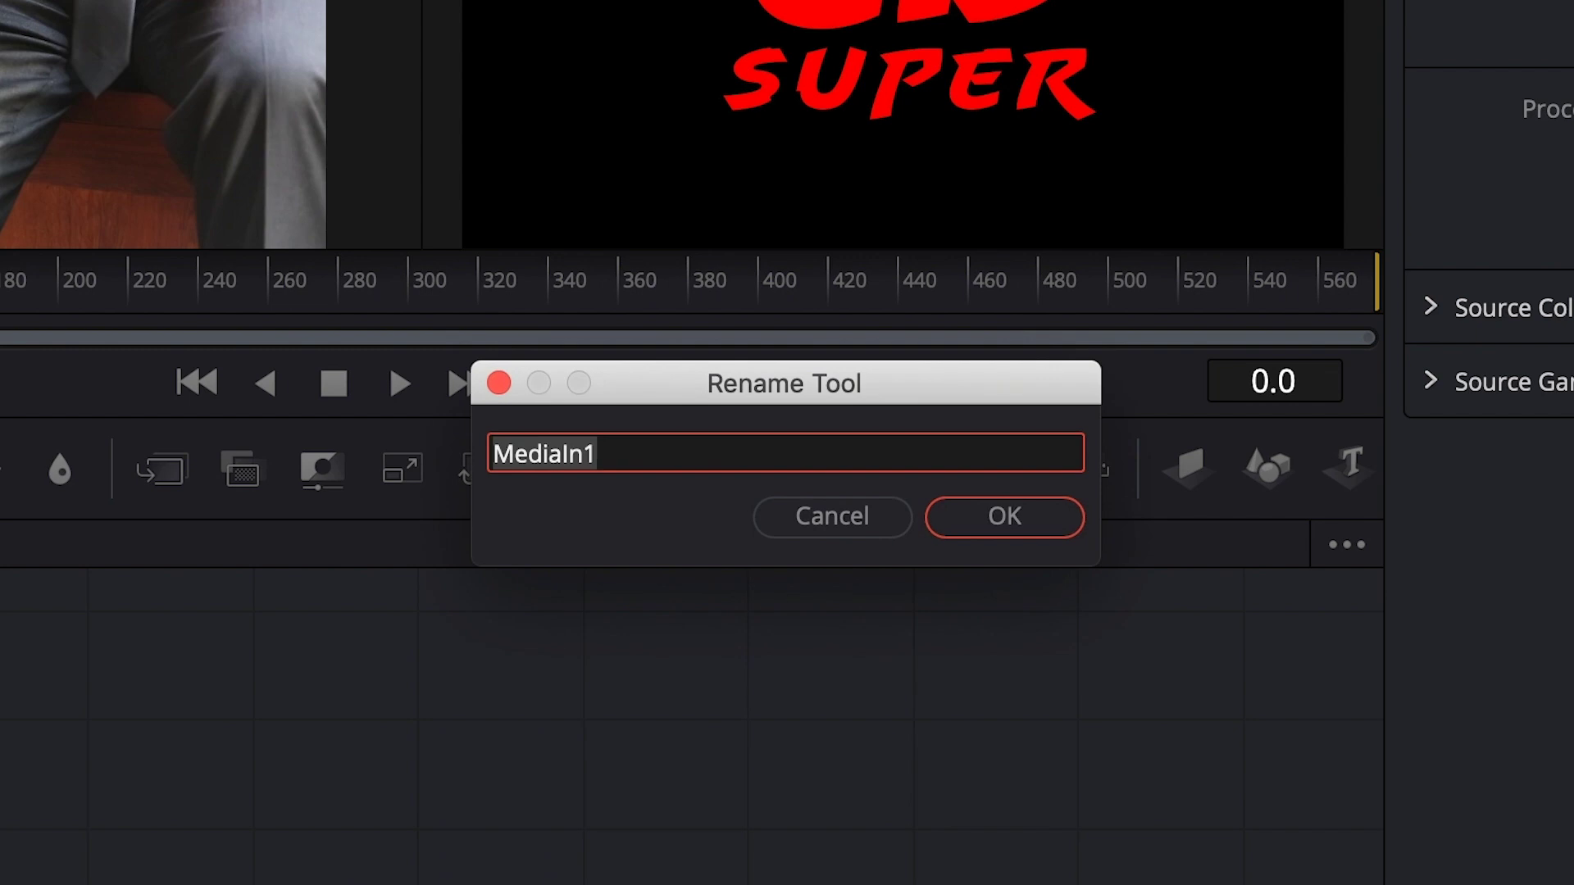
{"action": "type", "text": "Footage"}
{"action": "key", "text": "Return"}
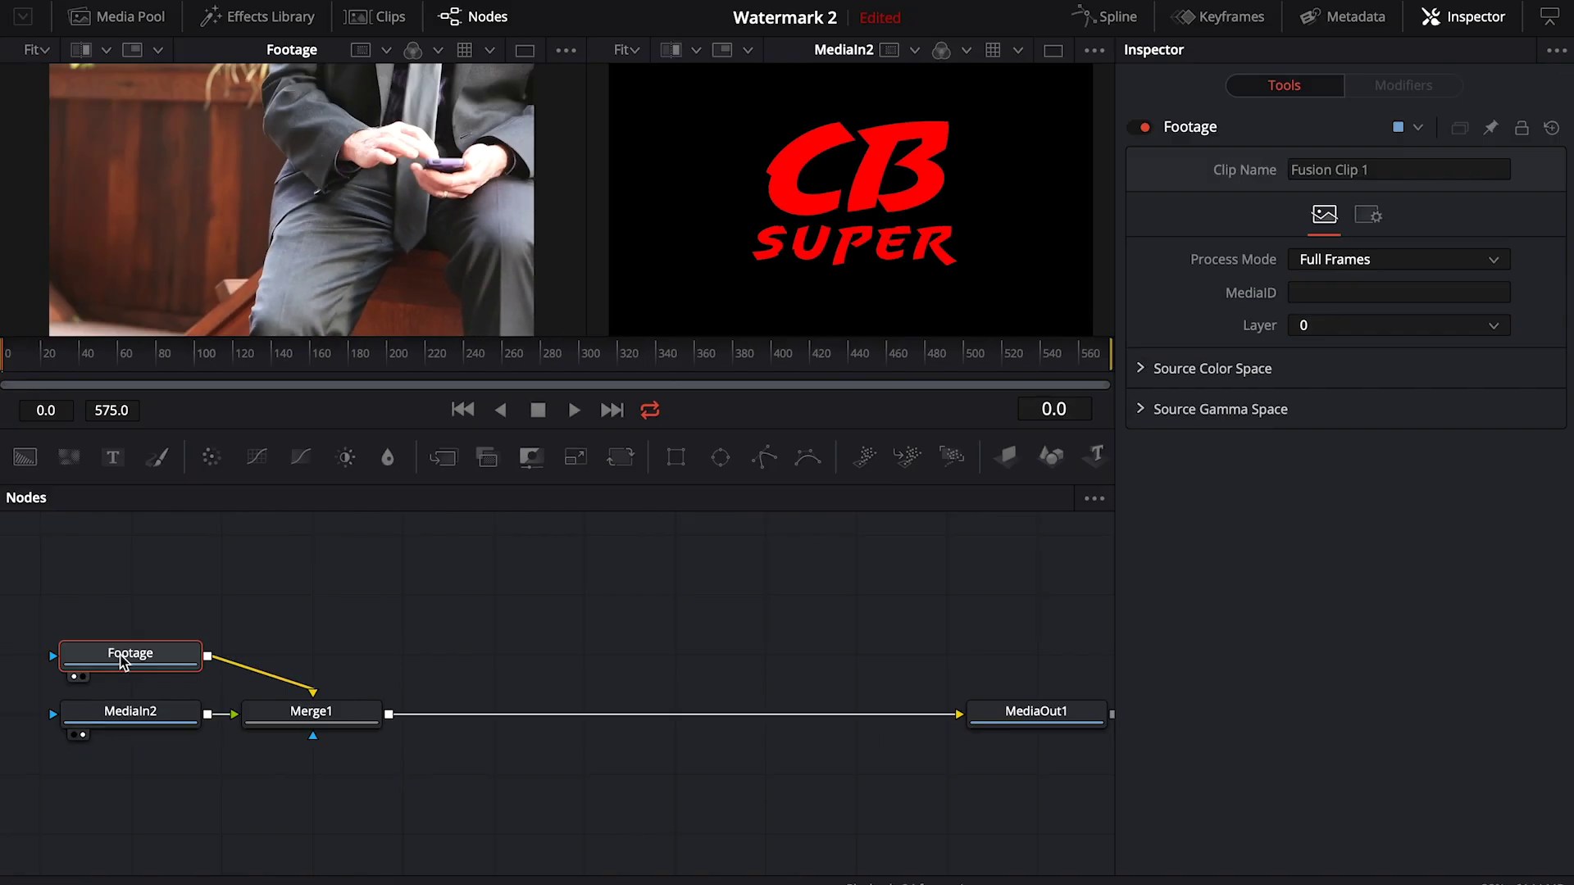
{"action": "left_click", "coordinate": [125, 714]}
{"action": "key", "text": "F2"}
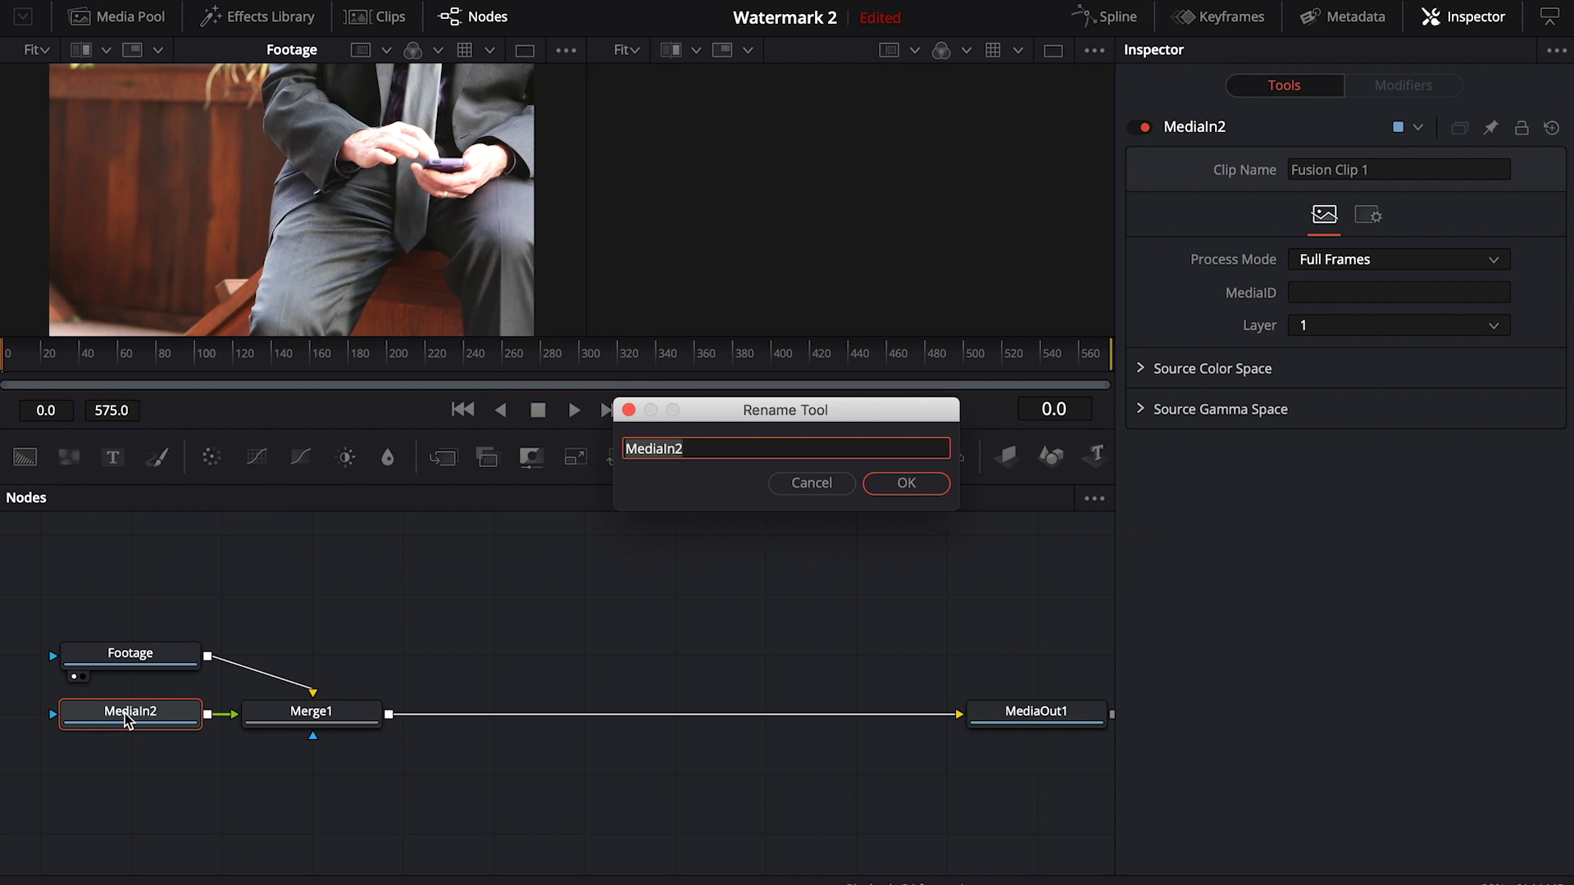
{"action": "key", "text": "BackSpace"}
{"action": "key", "text": "BackSpace"}
{"action": "key", "text": "BackSpace"}
Step: Name the second input node Logo and move it above Merge1
{"action": "type", "text": "go"}
{"action": "key", "text": "Return"}
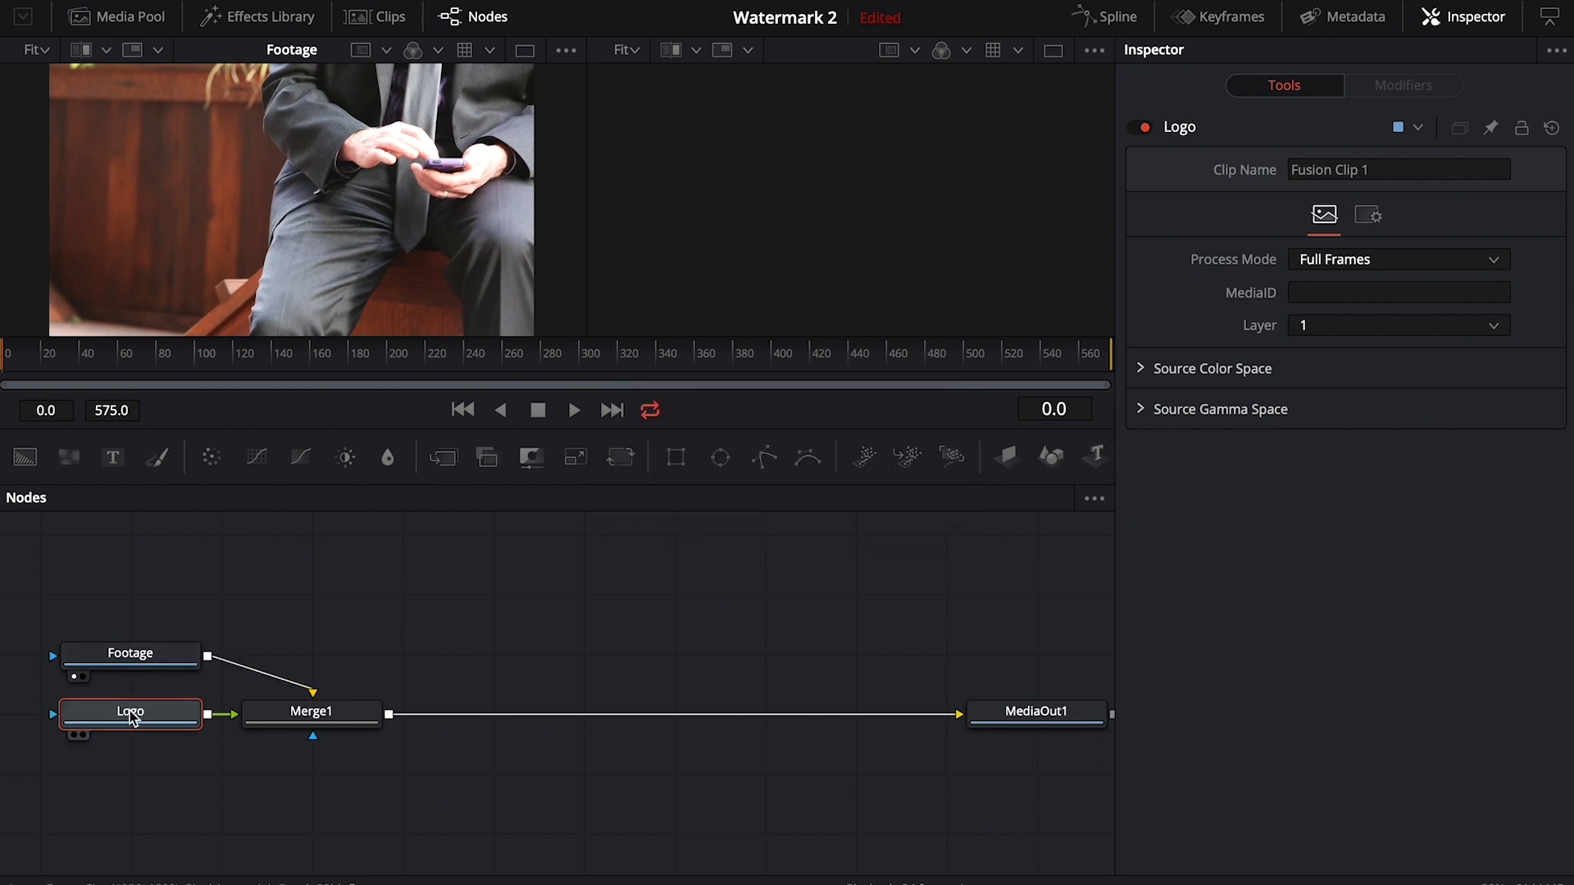
{"action": "left_click_drag", "start_coordinate": [126, 722], "coordinate": [134, 717]}
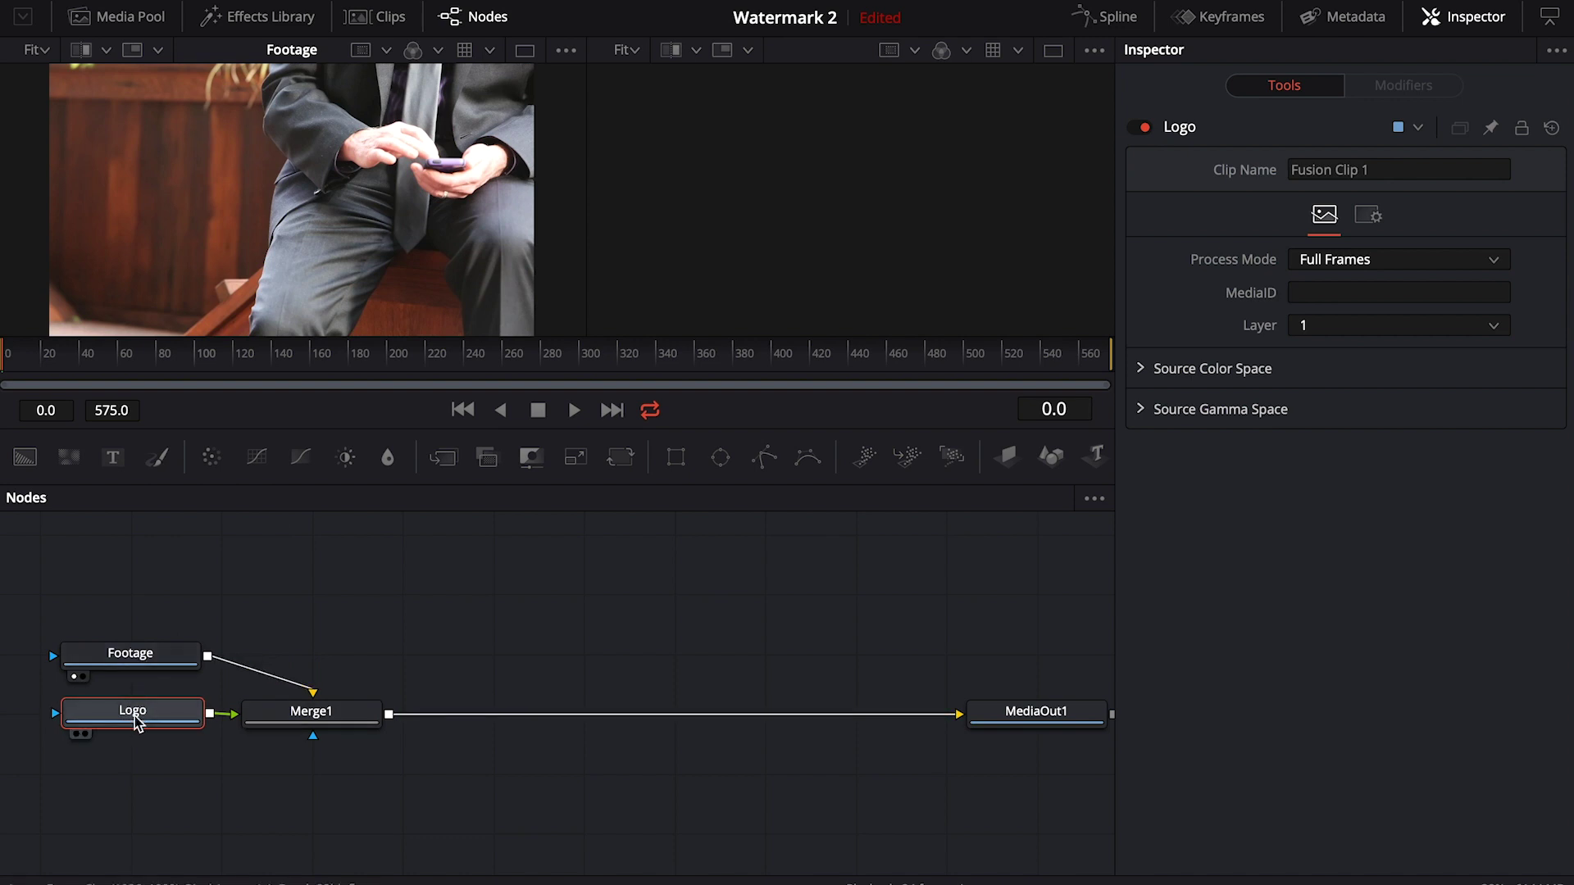
{"action": "left_click_drag", "start_coordinate": [134, 720], "coordinate": [314, 560]}
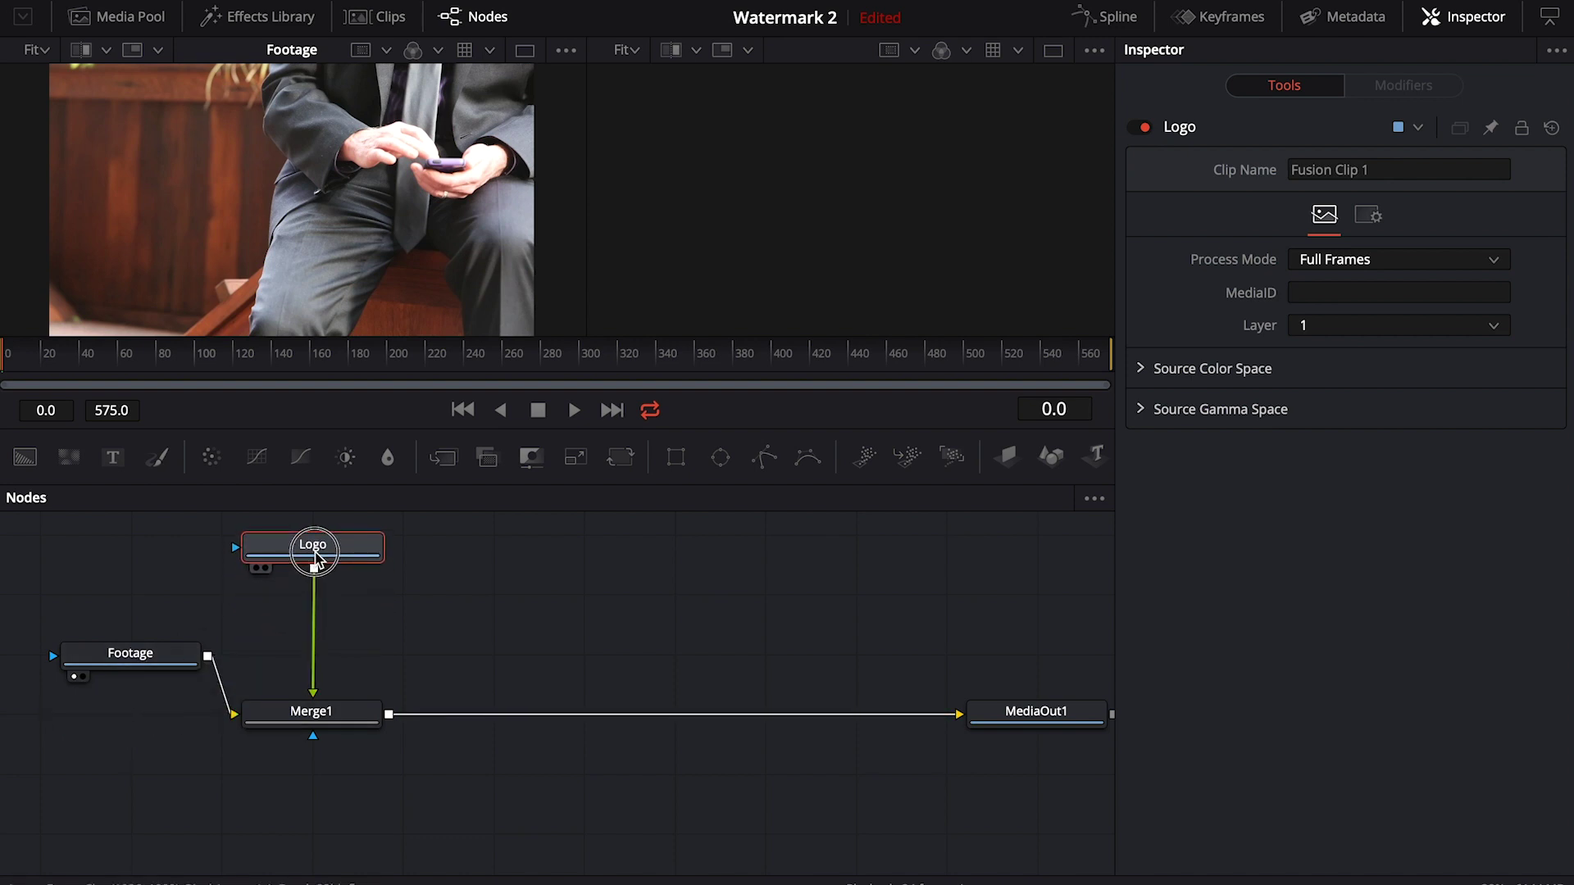
Step: Line up Footage and MediaOut1 with Merge1 and show MediaOut1 in the right viewer
{"action": "left_click_drag", "start_coordinate": [145, 667], "coordinate": [119, 728]}
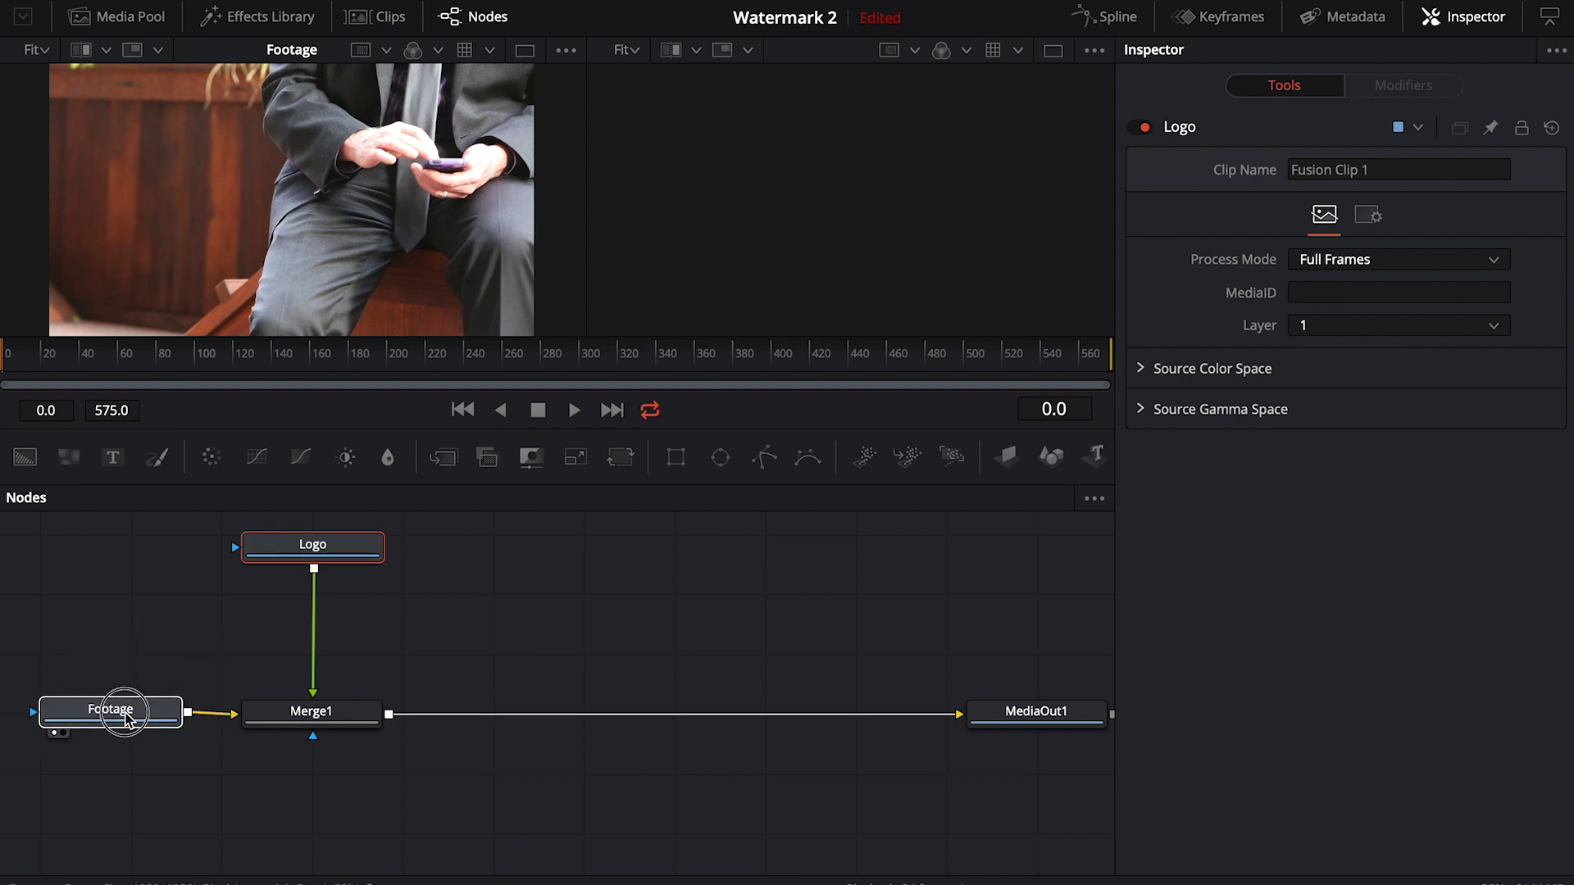
{"action": "left_click", "coordinate": [120, 726]}
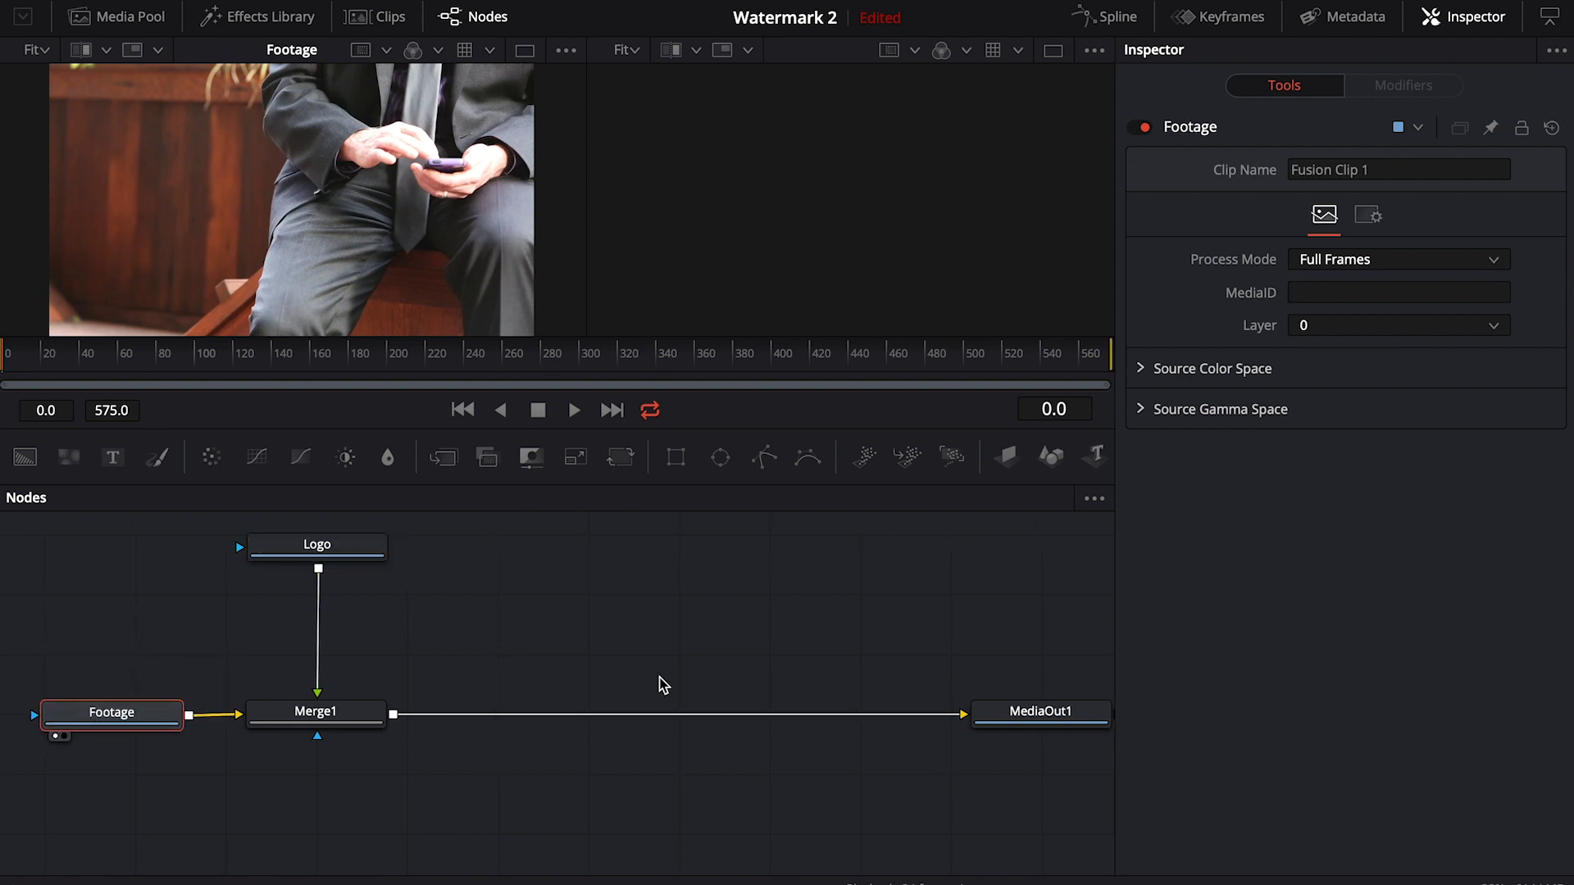
{"action": "mouse_move", "coordinate": [1058, 722]}
{"action": "left_mouse_down"}
{"action": "mouse_move", "coordinate": [639, 710]}
{"action": "mouse_move", "coordinate": [656, 717]}
{"action": "left_mouse_up"}
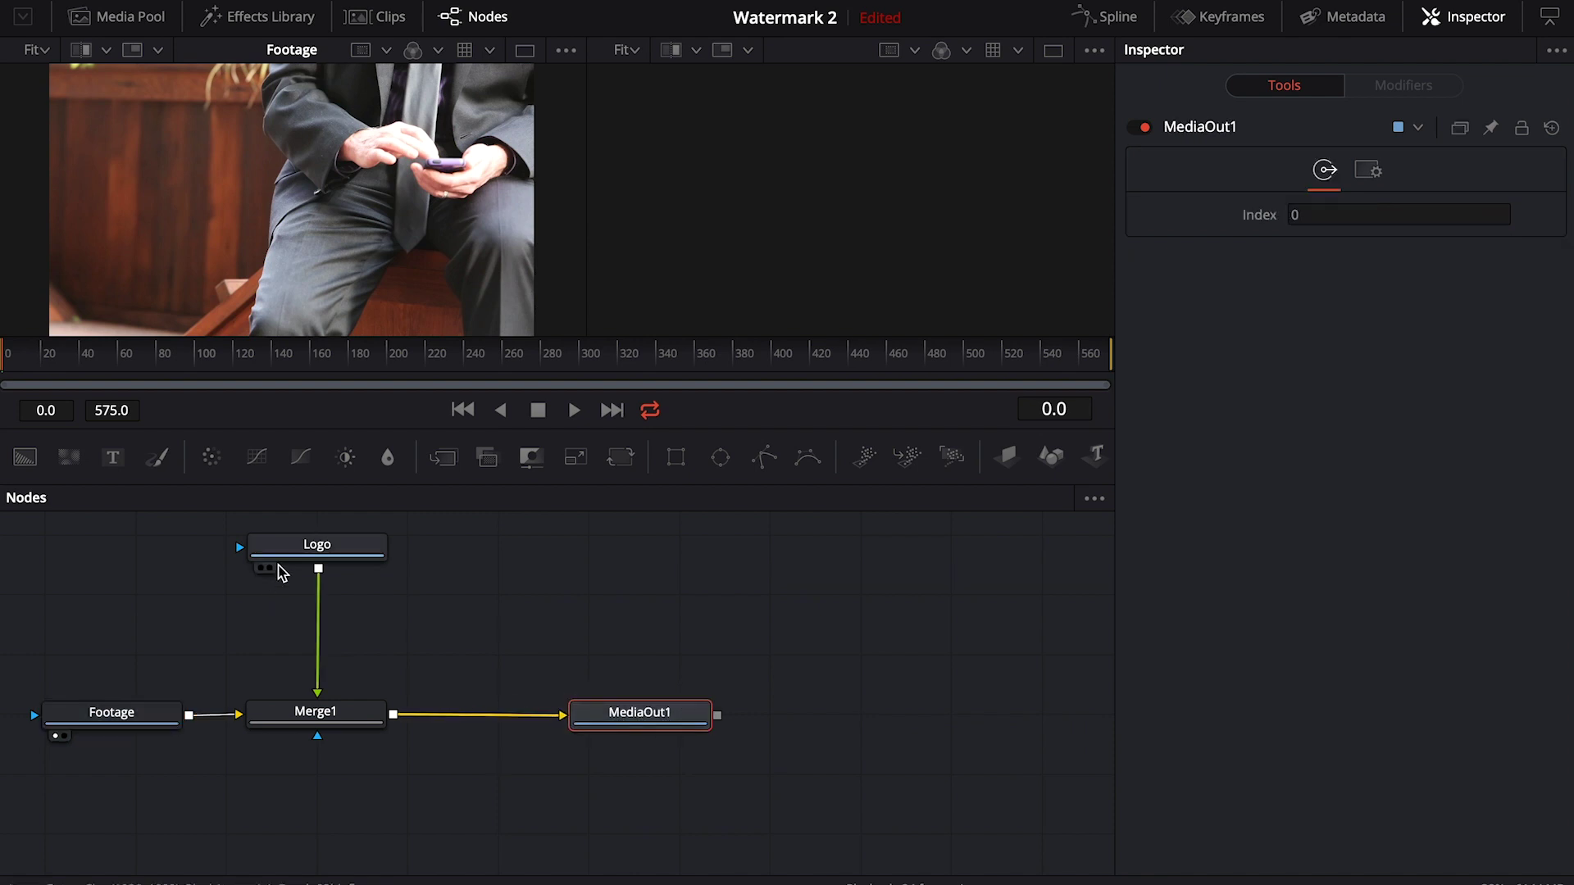
{"action": "mouse_move", "coordinate": [640, 714]}
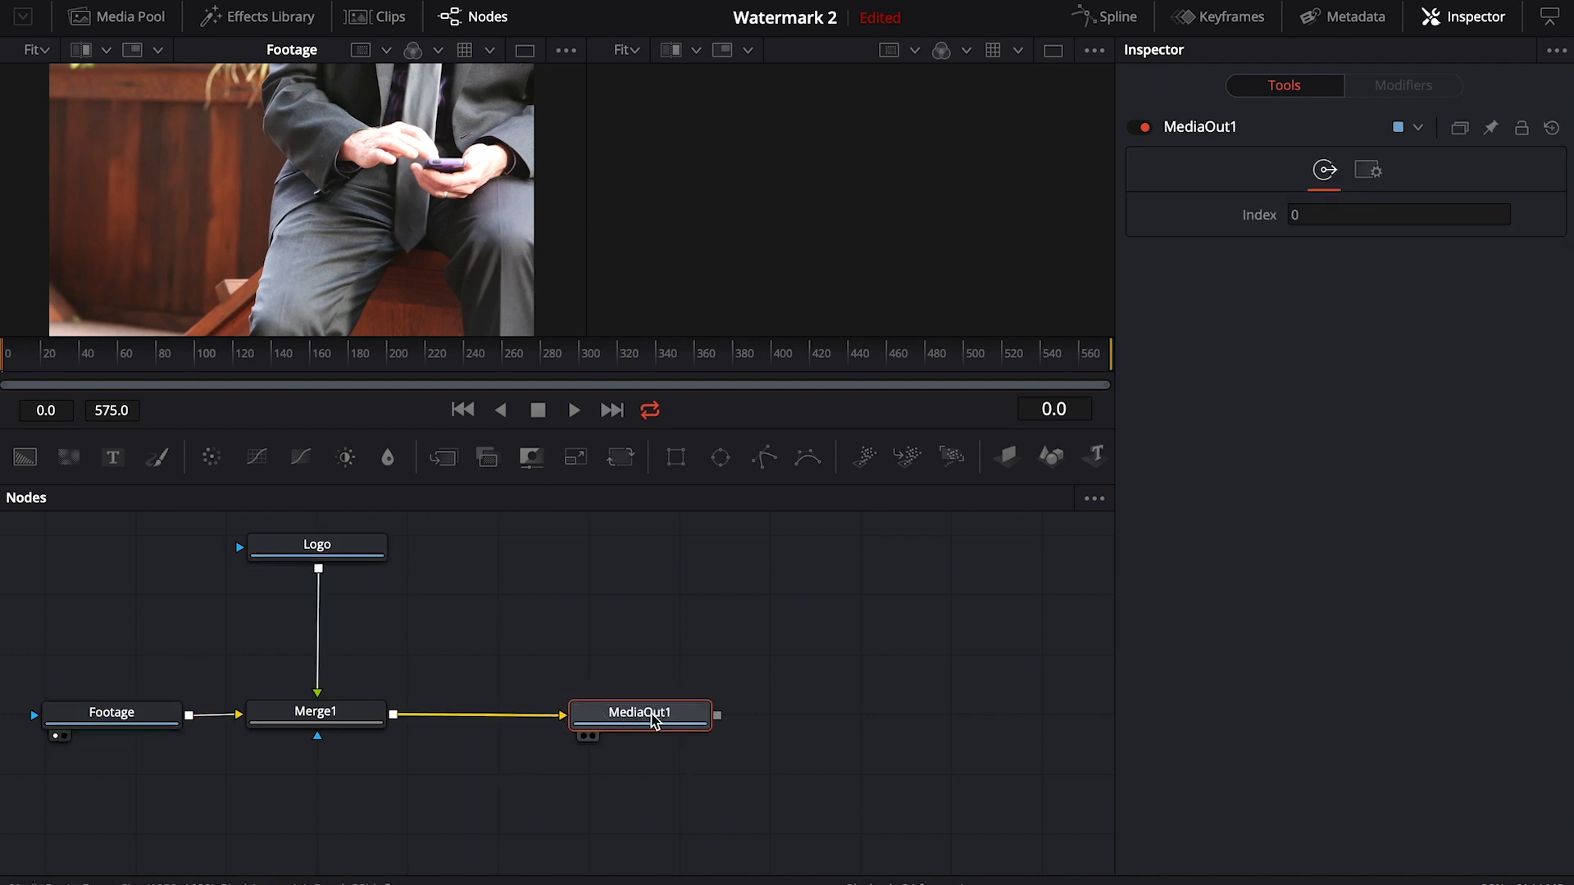
{"action": "key", "text": "2"}
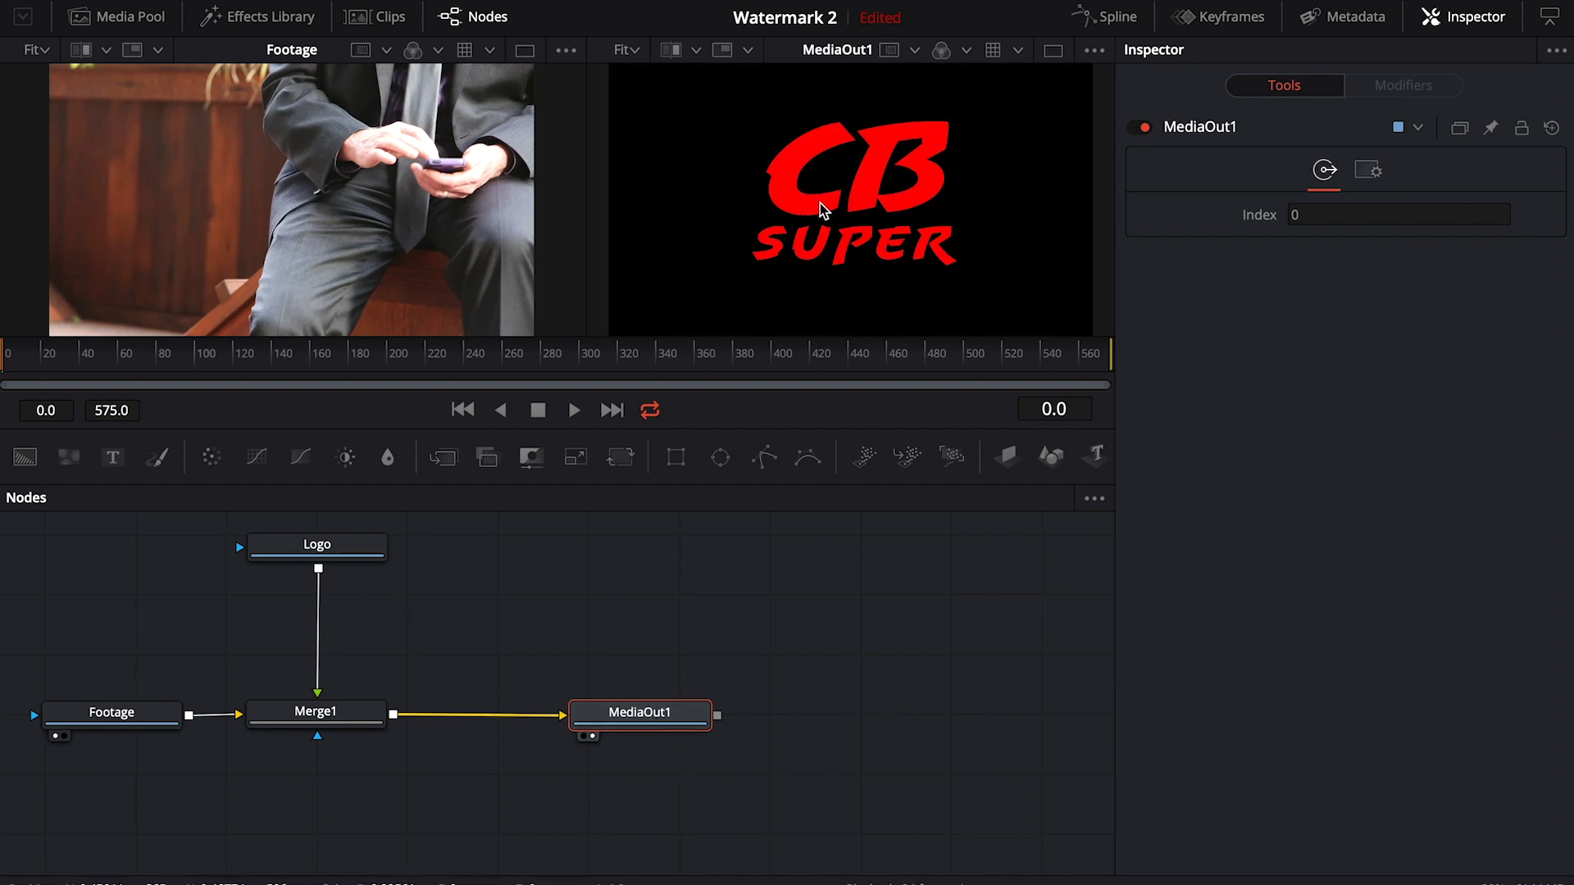
{"action": "mouse_move", "coordinate": [314, 716]}
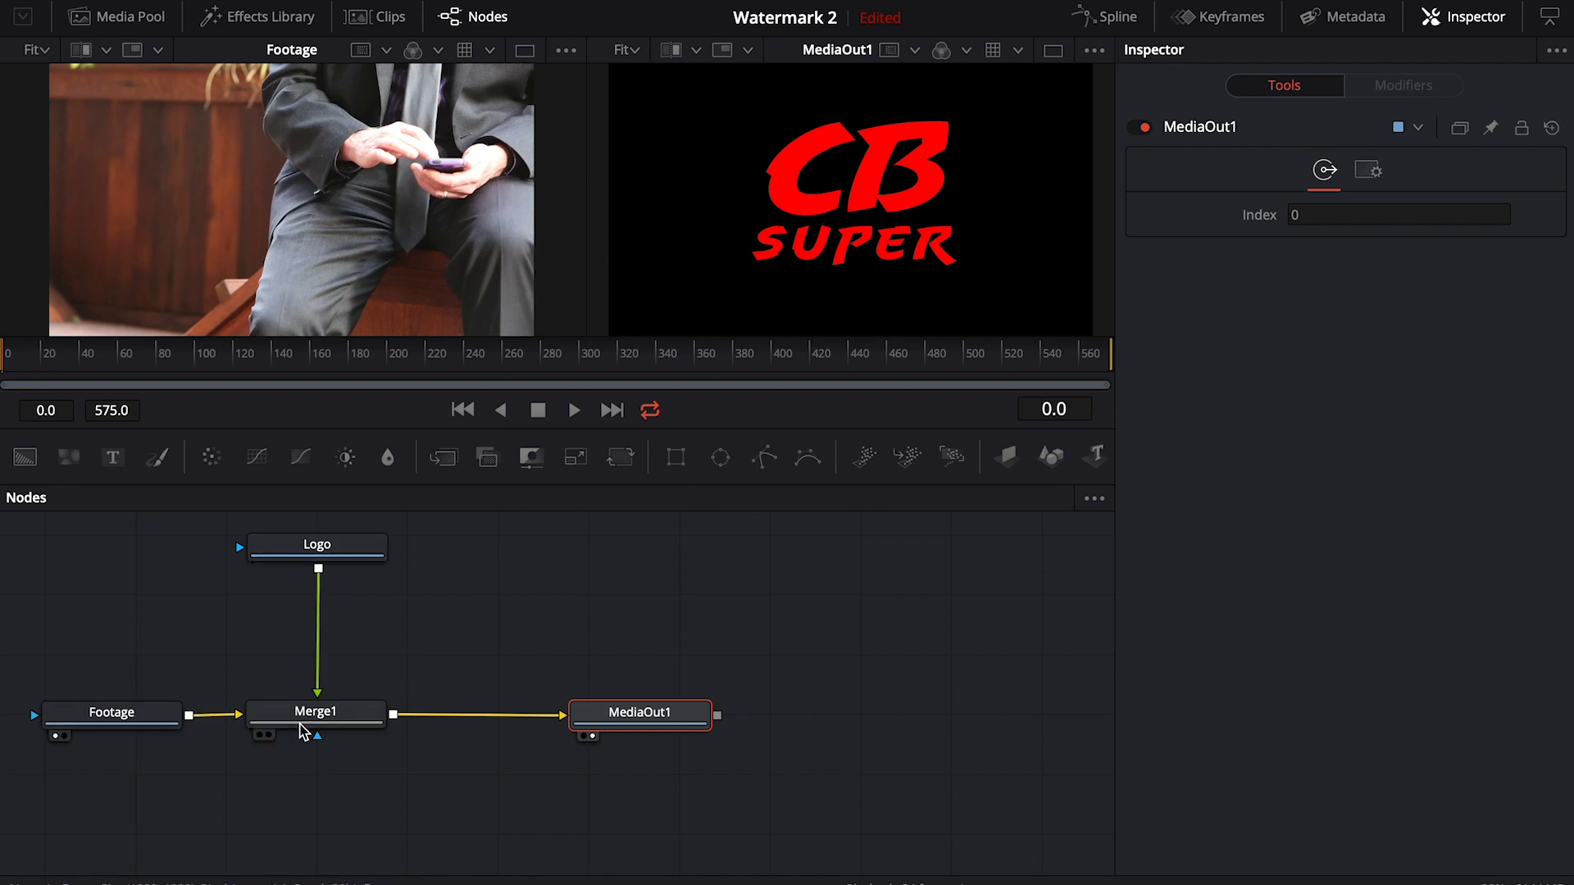
{"action": "left_click", "coordinate": [313, 721]}
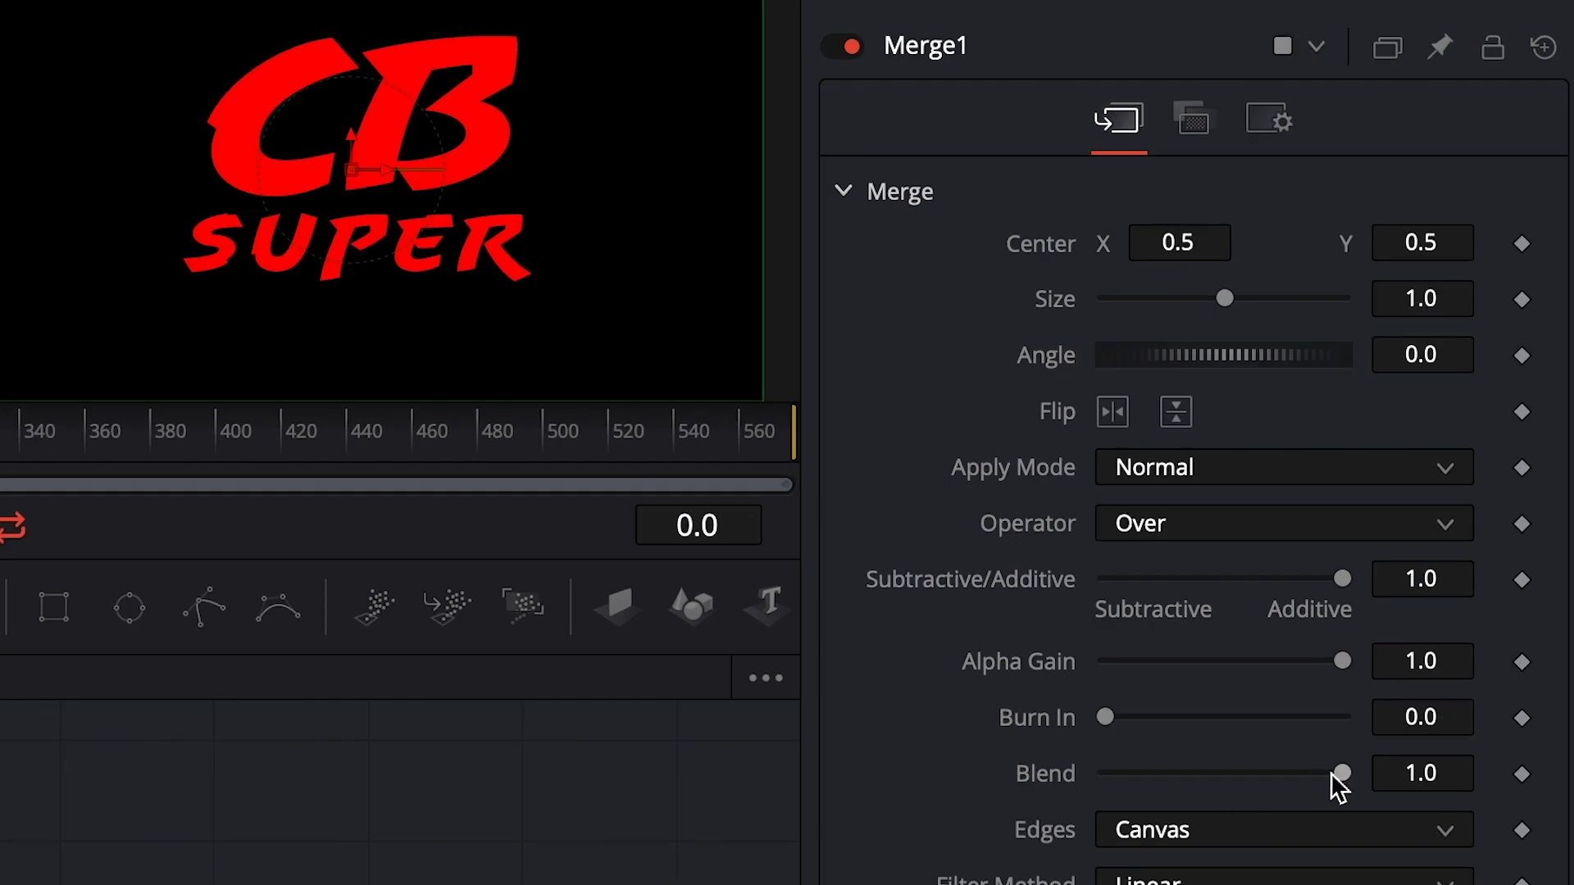
{"action": "left_click_drag", "start_coordinate": [1342, 772], "coordinate": [1232, 772]}
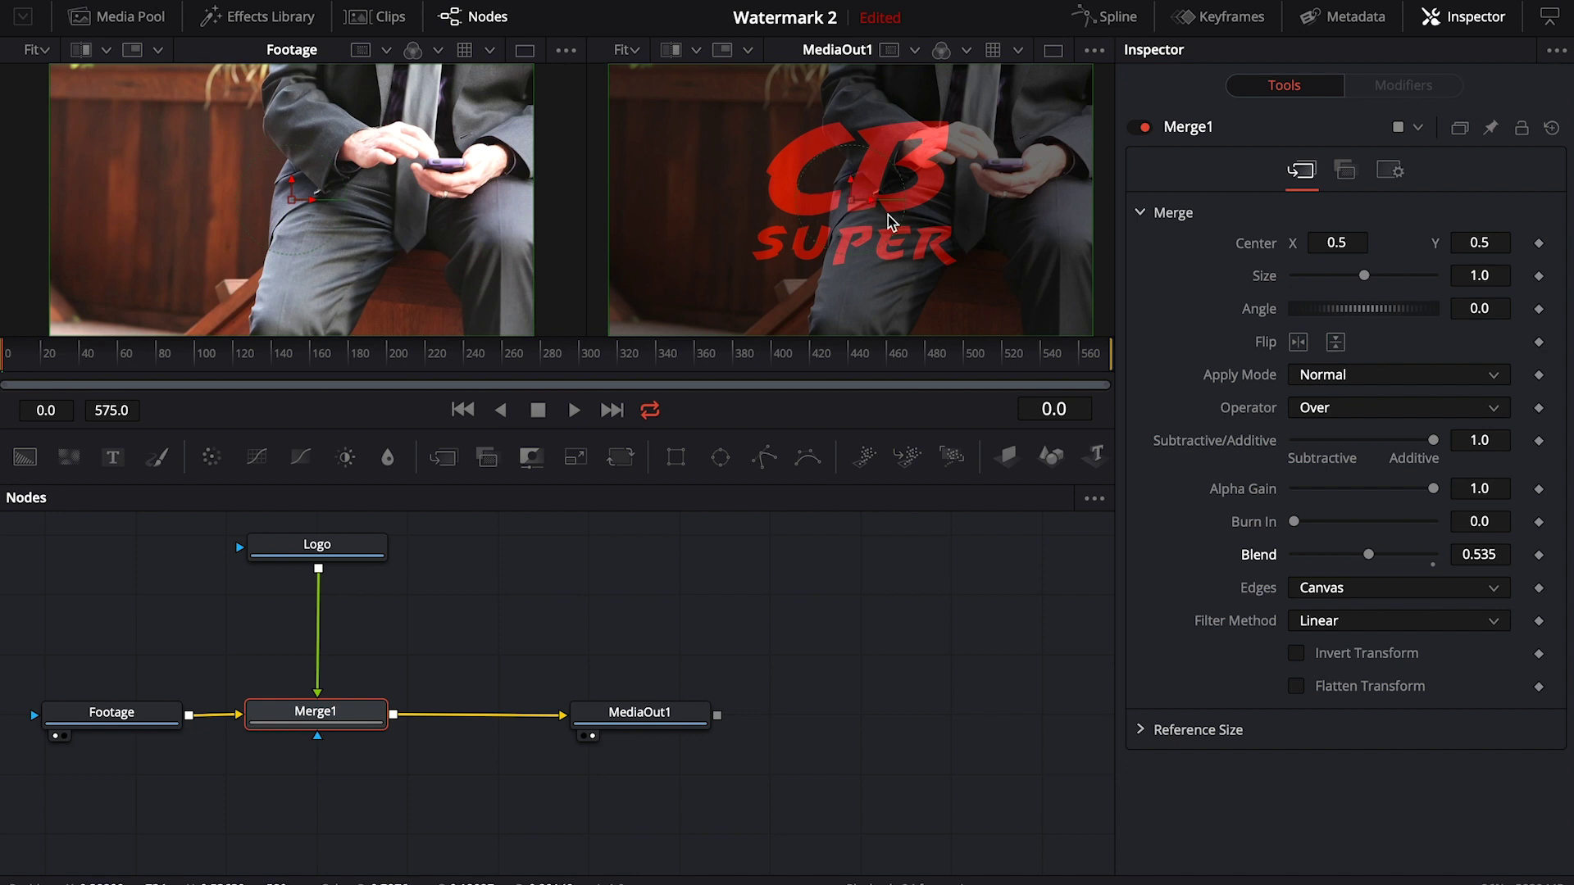
{"action": "left_click_drag", "start_coordinate": [1385, 555], "coordinate": [1464, 555]}
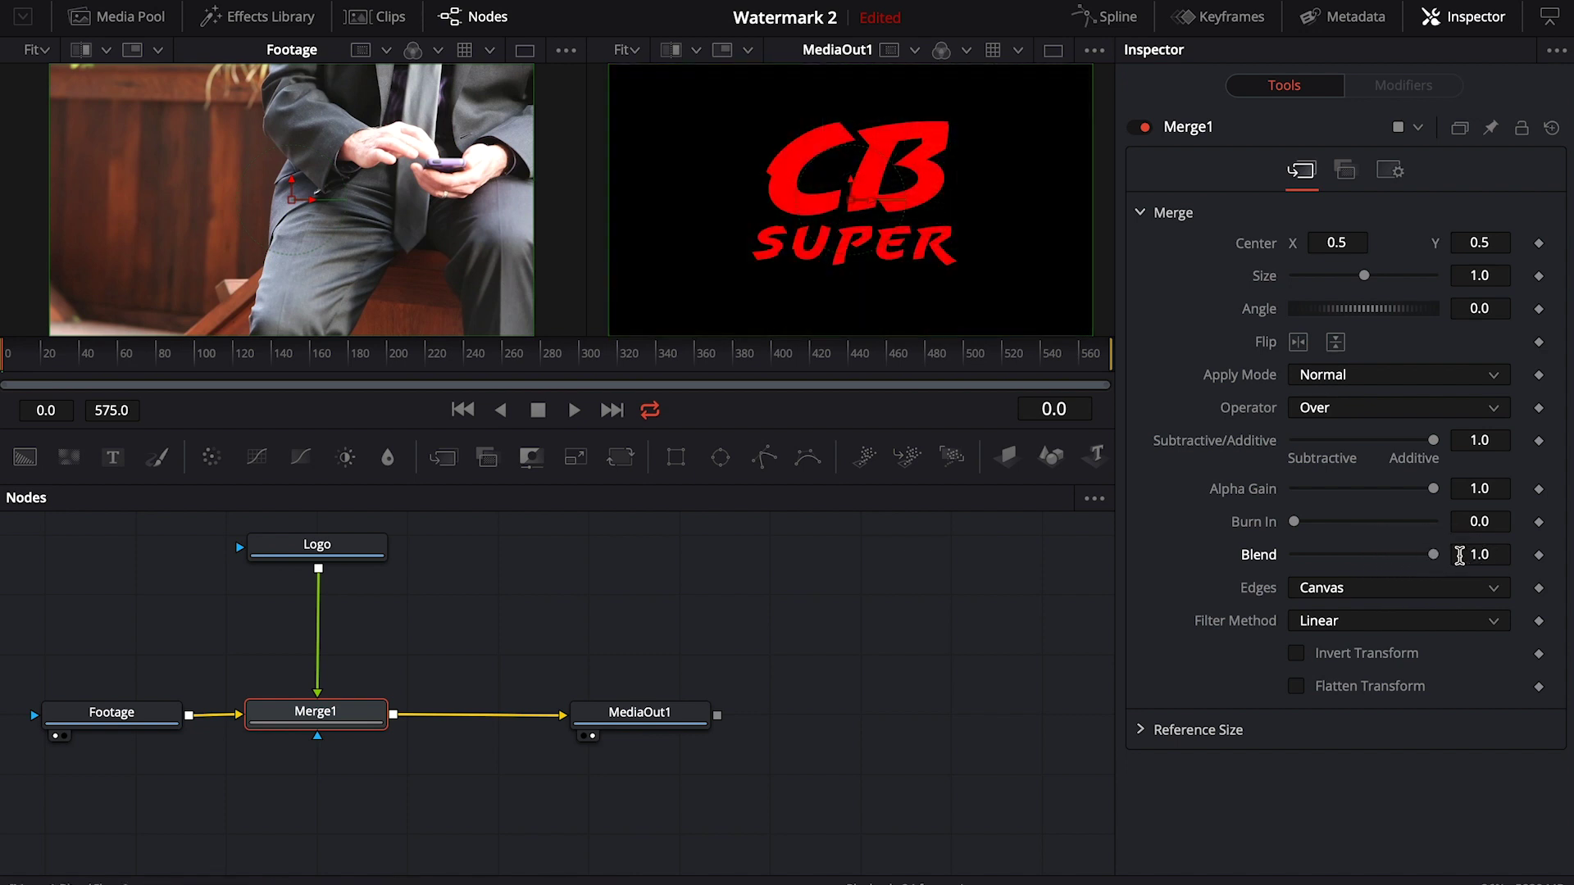
{"action": "left_click", "coordinate": [312, 567]}
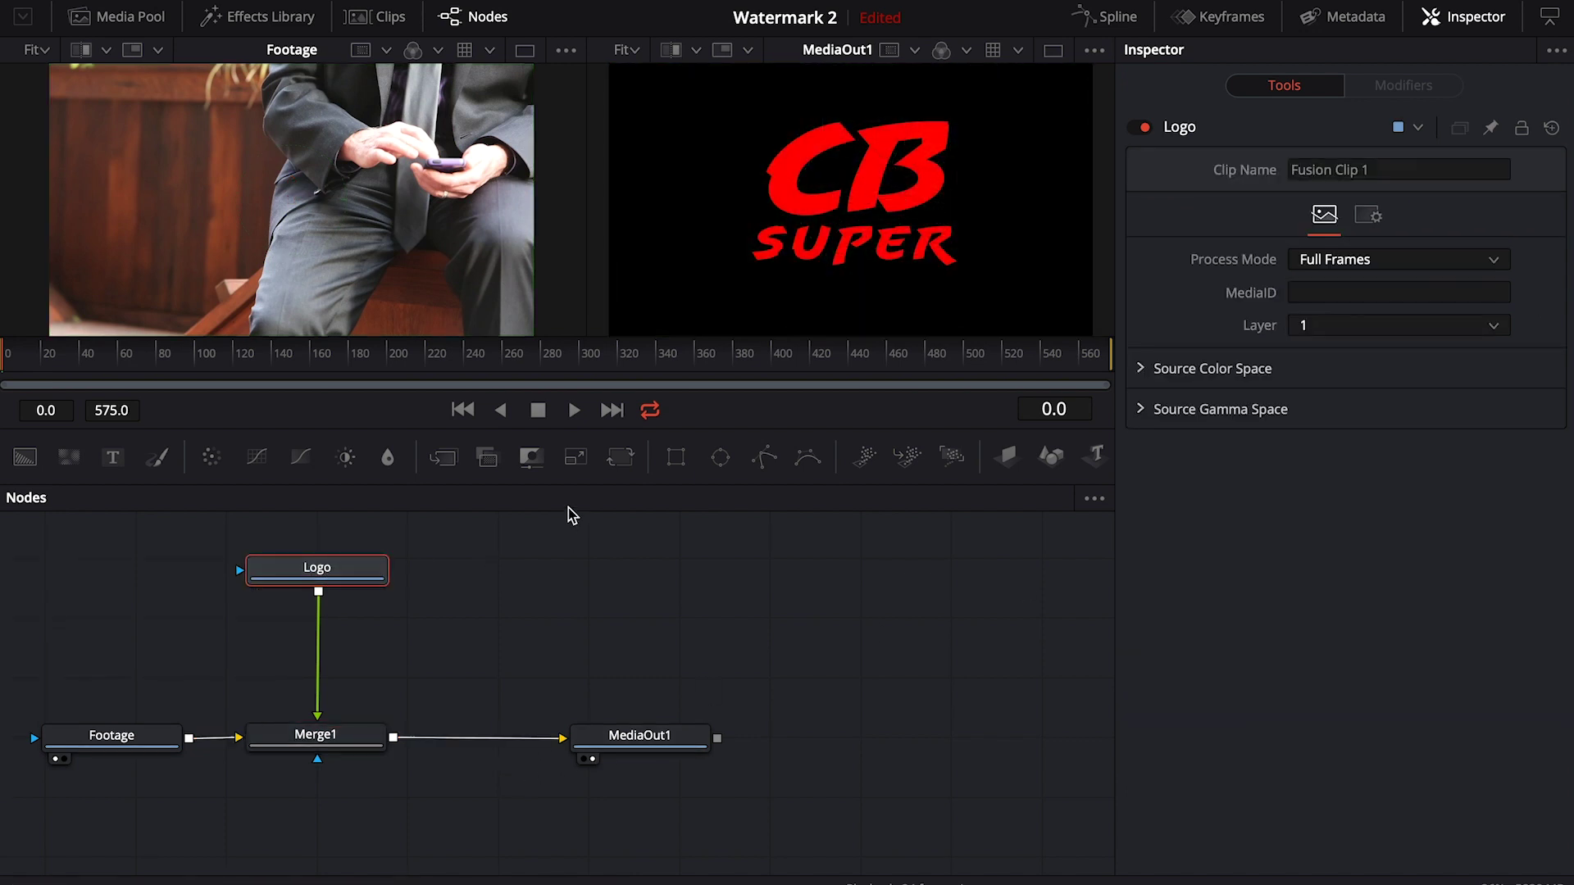
{"action": "left_click", "coordinate": [621, 459]}
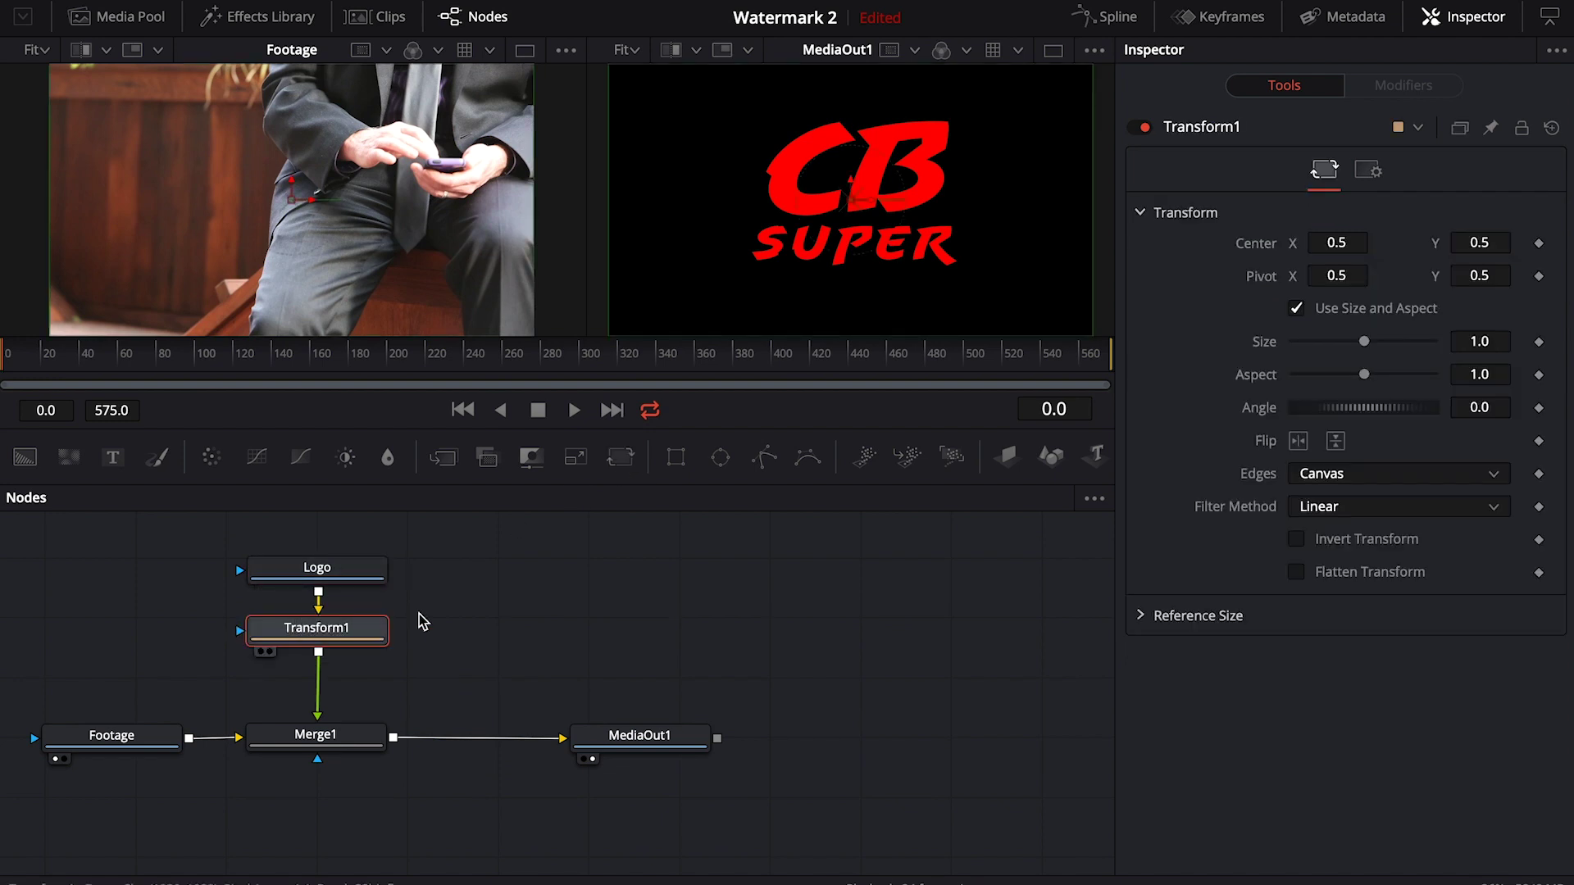
Step: Shrink the logo to about 0.31 size and move it into the frame's bottom-left corner
{"action": "left_click_drag", "start_coordinate": [1364, 341], "coordinate": [1330, 343]}
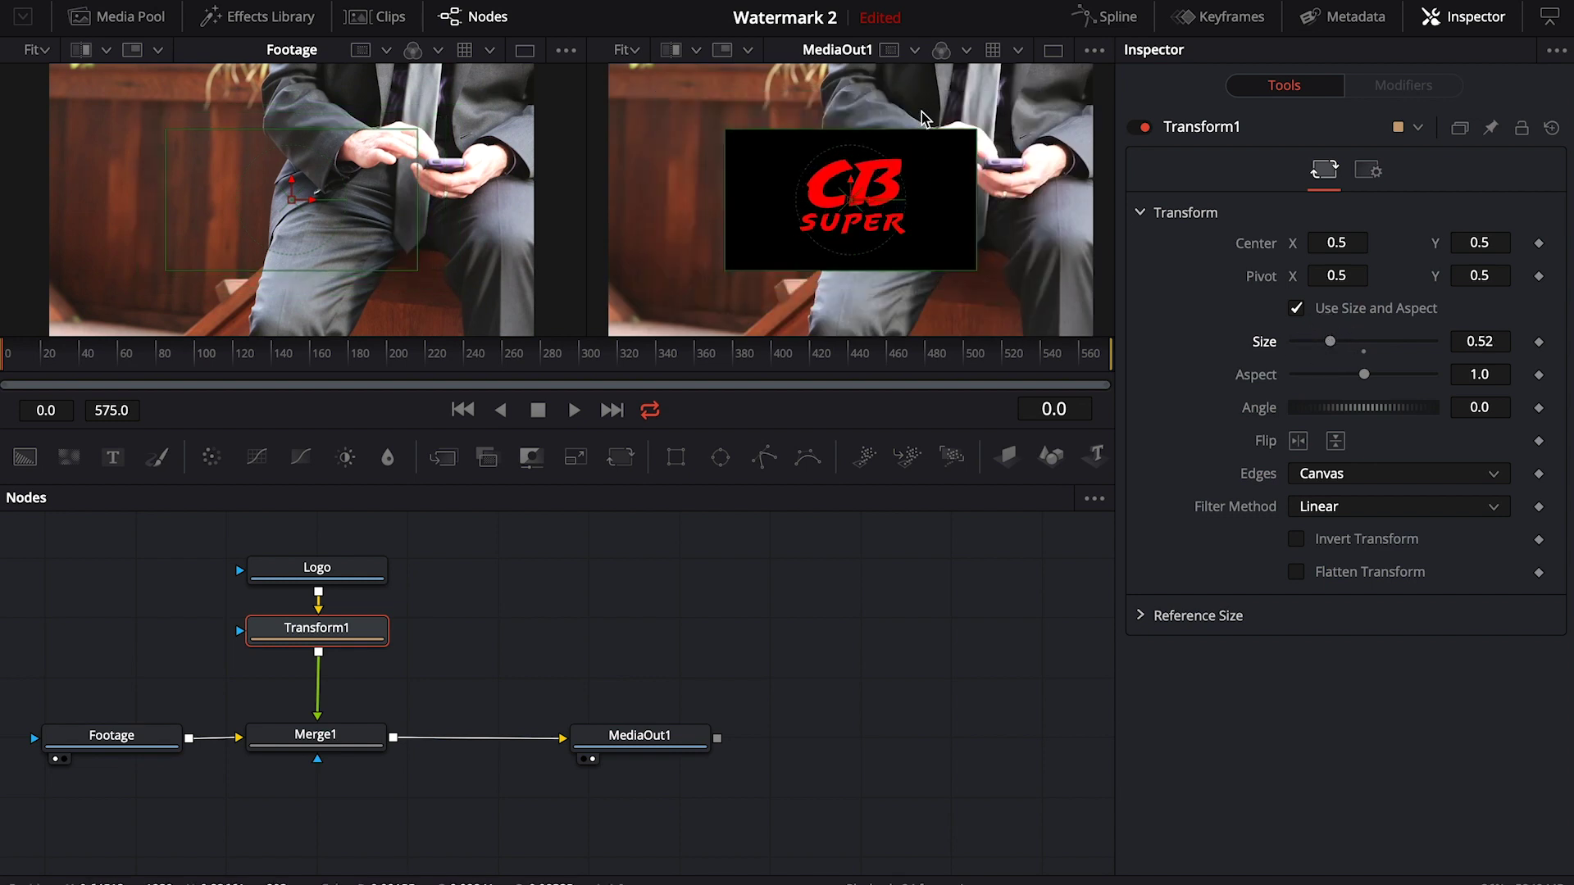
{"action": "left_click_drag", "start_coordinate": [853, 200], "coordinate": [676, 287]}
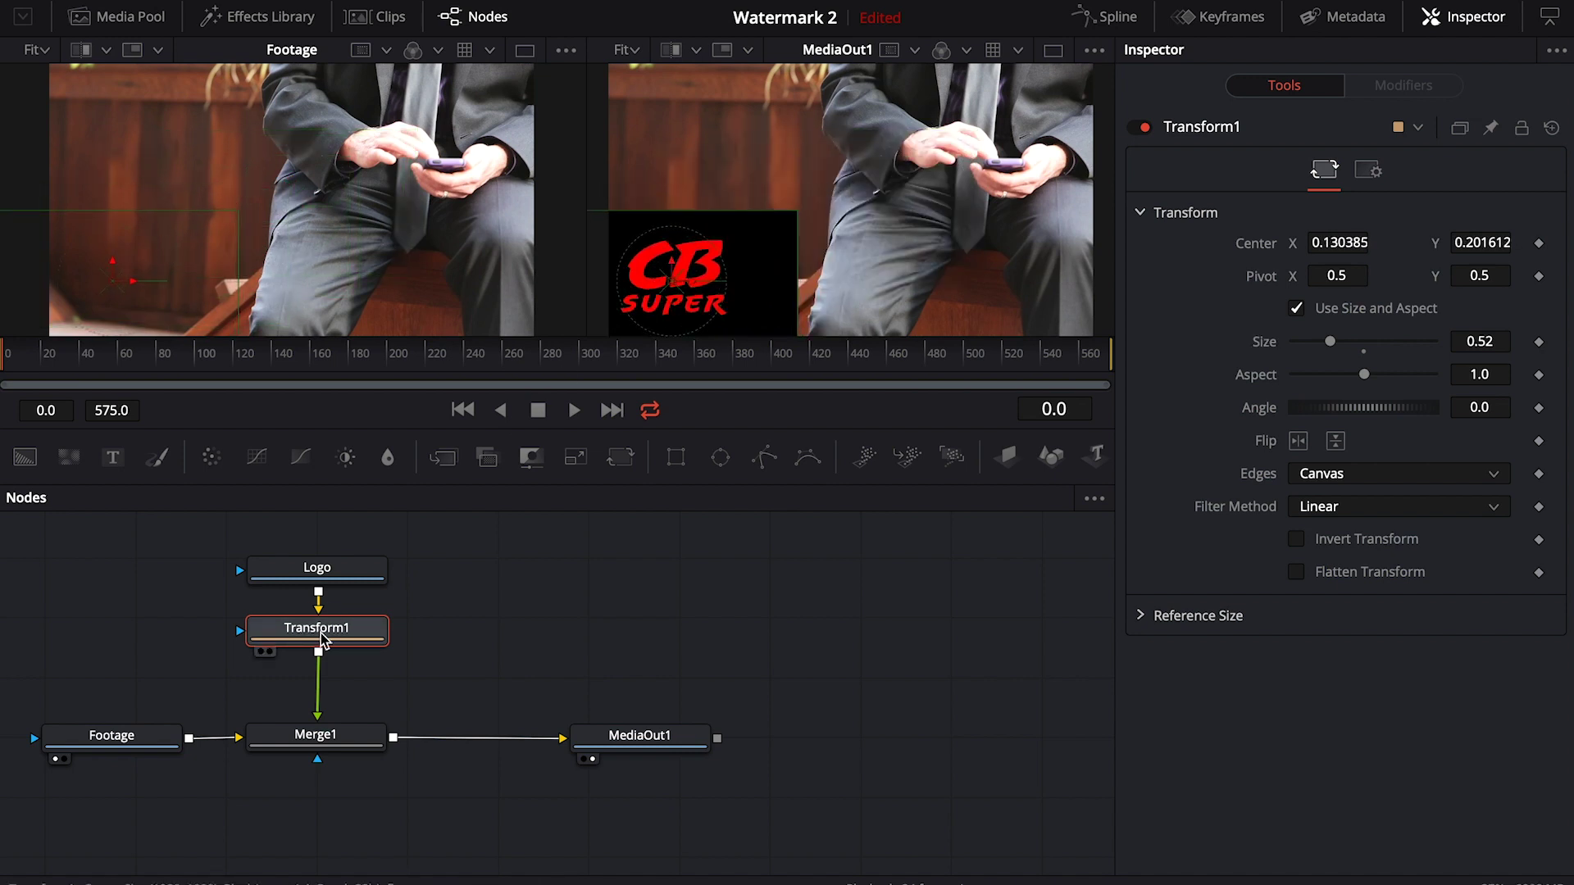
{"action": "left_click_drag", "start_coordinate": [1329, 342], "coordinate": [1316, 343]}
{"action": "left_click_drag", "start_coordinate": [677, 287], "coordinate": [655, 310]}
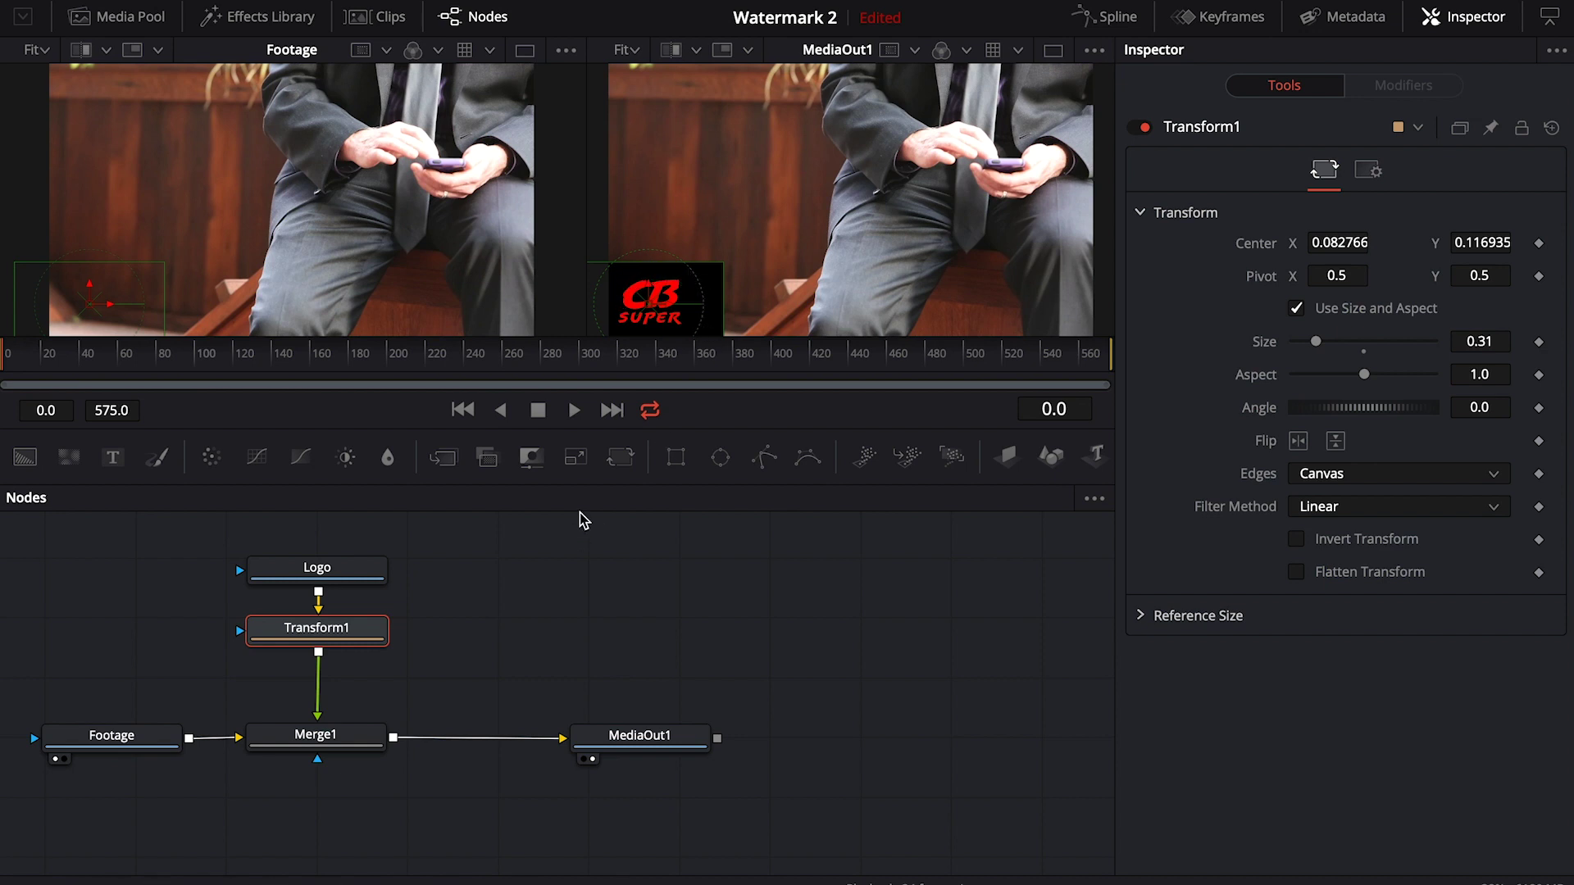
Step: Set Merge1's Apply Mode to Screen and lower its Blend to about 0.75
{"action": "left_click", "coordinate": [330, 736]}
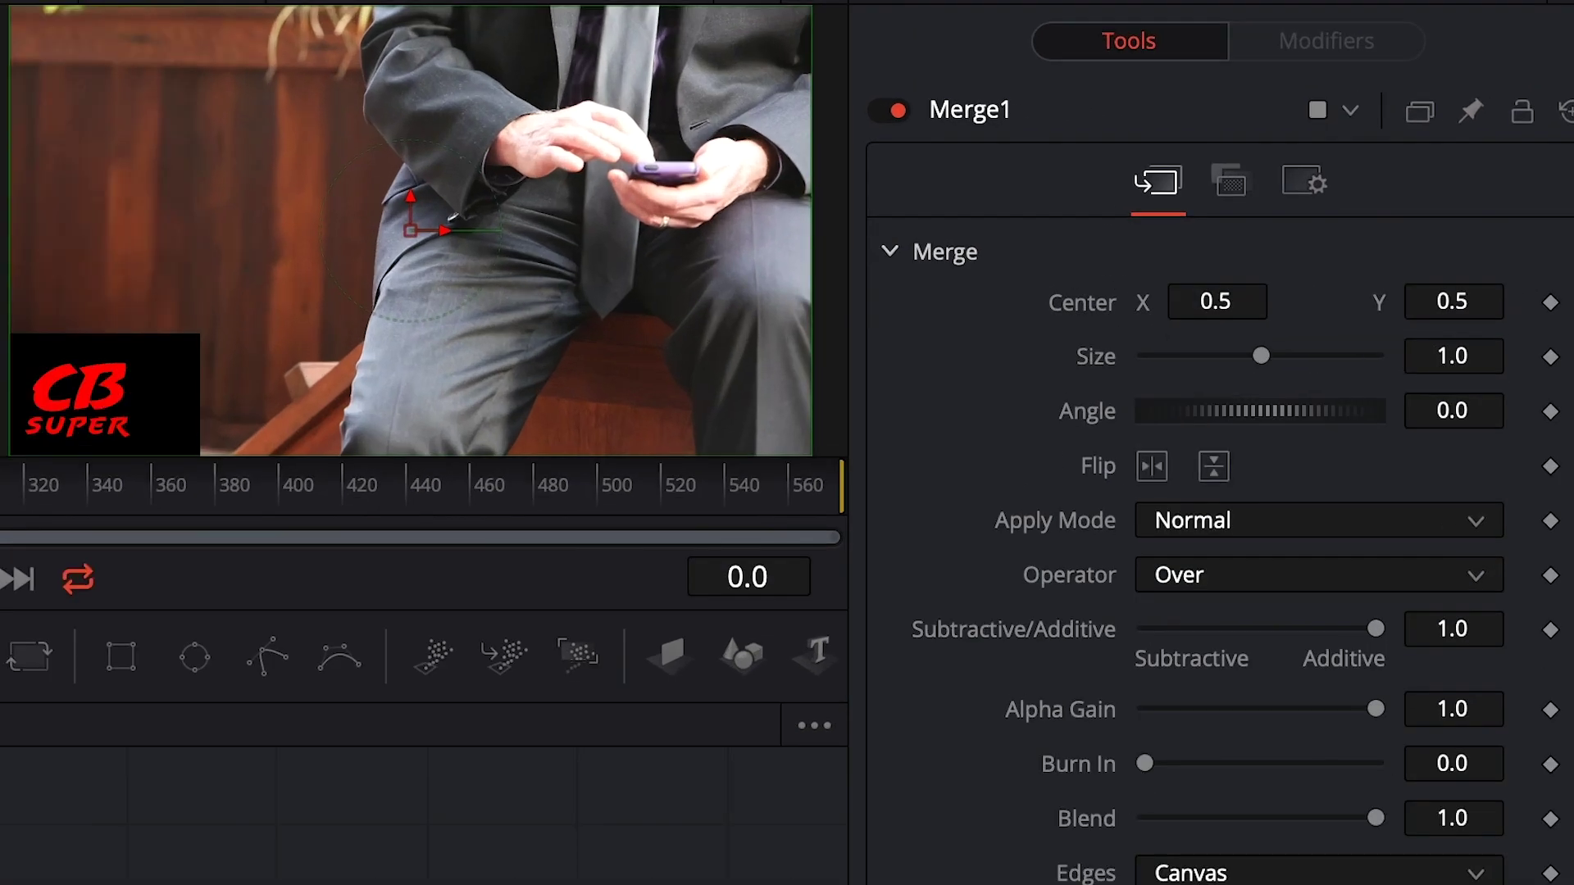
{"action": "left_click", "coordinate": [1224, 529]}
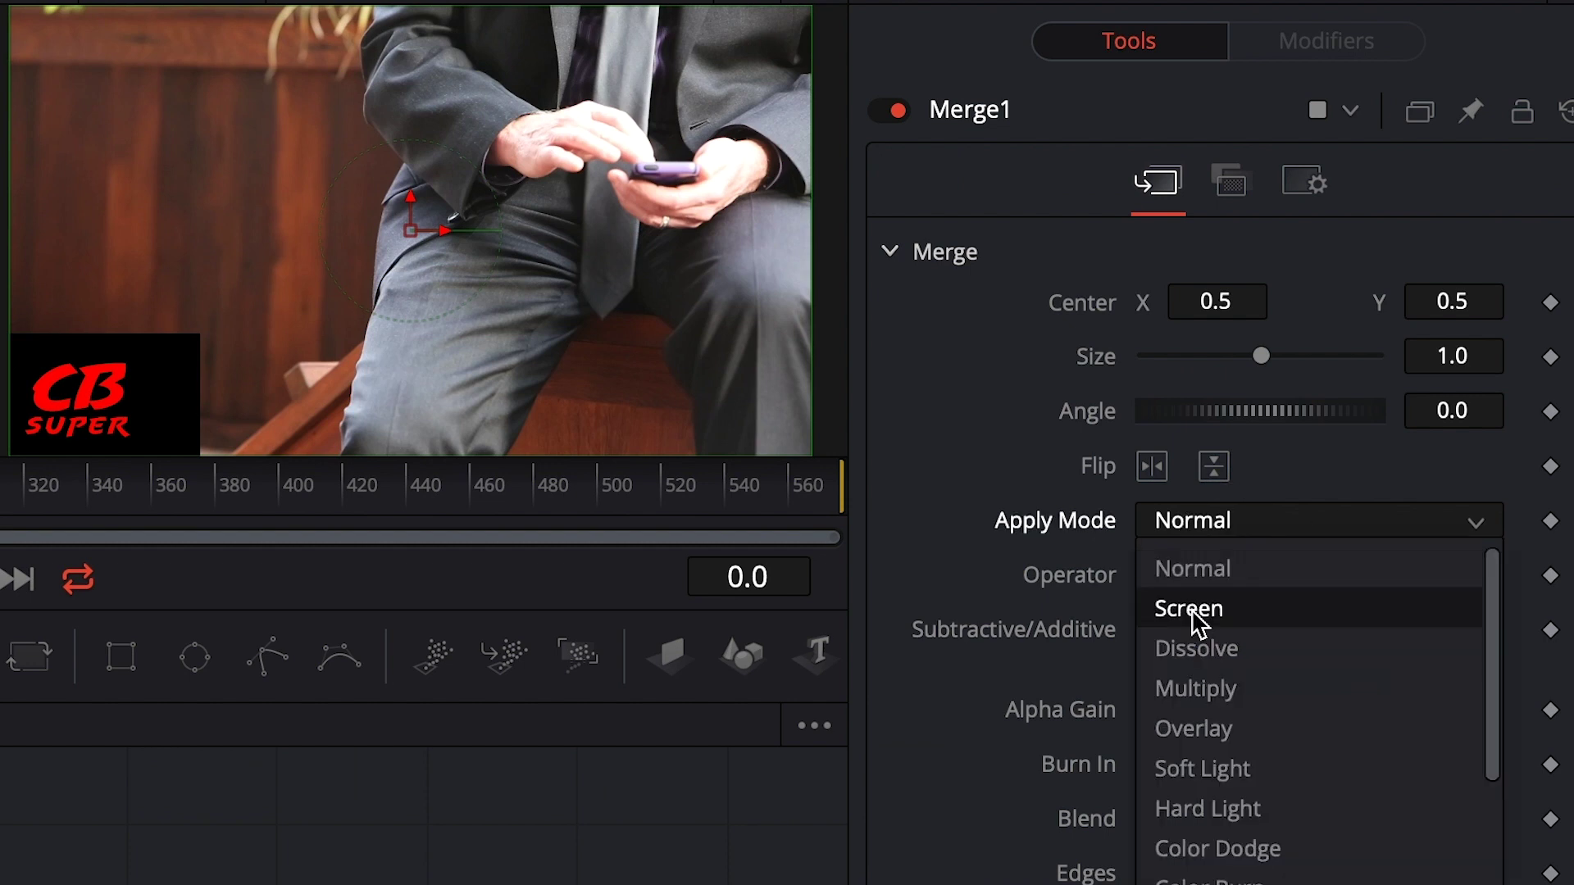
{"action": "left_click", "coordinate": [1193, 615]}
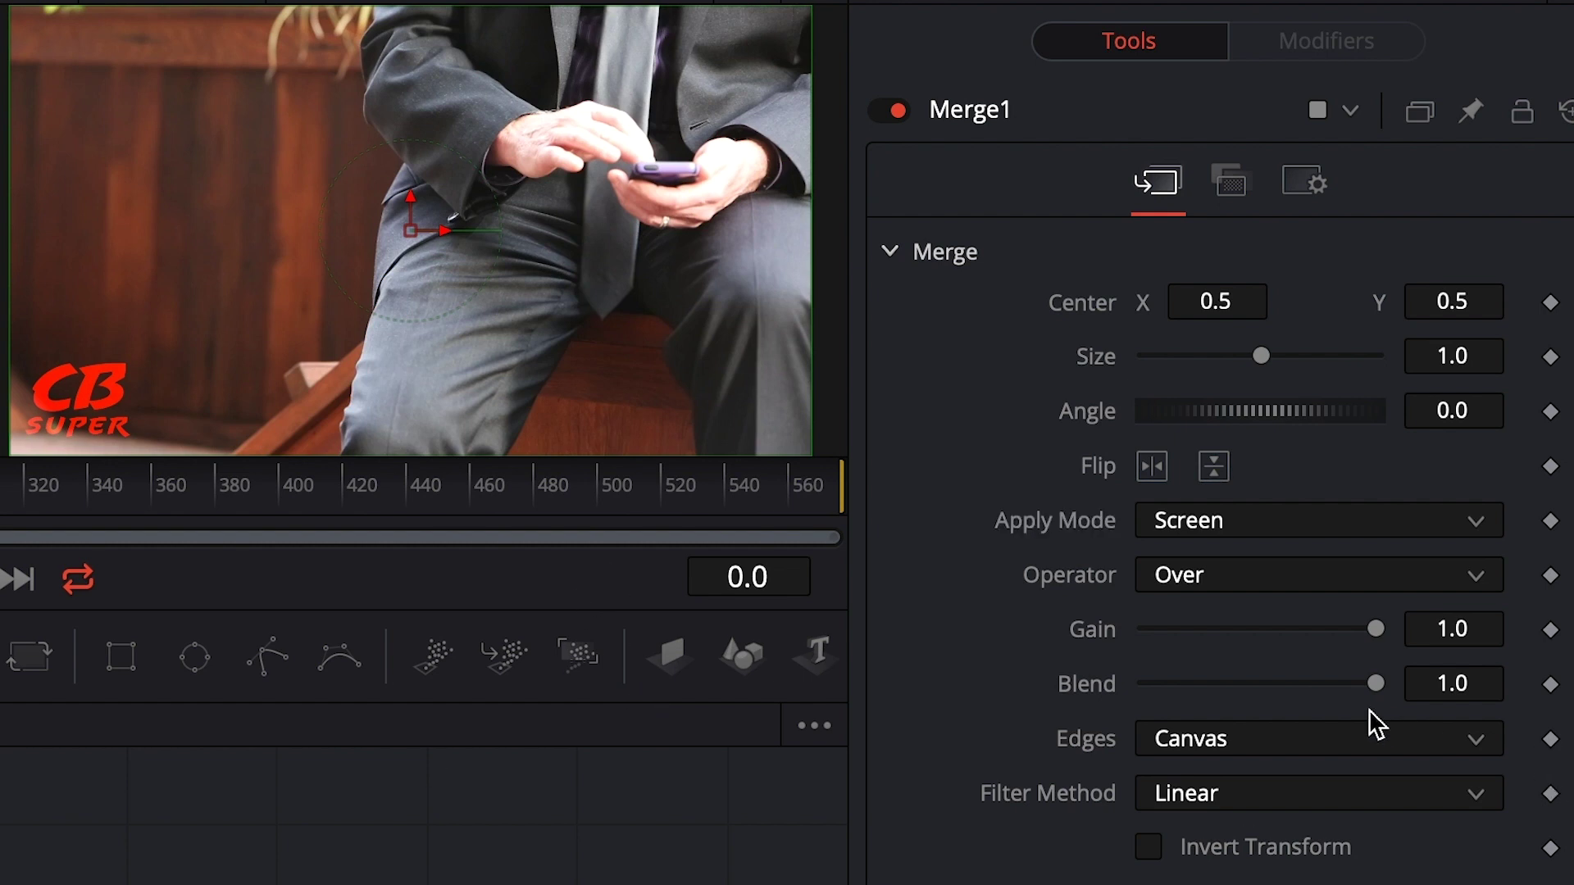
{"action": "mouse_move", "coordinate": [1368, 691]}
{"action": "left_mouse_down"}
{"action": "mouse_move", "coordinate": [1212, 703]}
{"action": "mouse_move", "coordinate": [1227, 702]}
{"action": "left_mouse_up"}
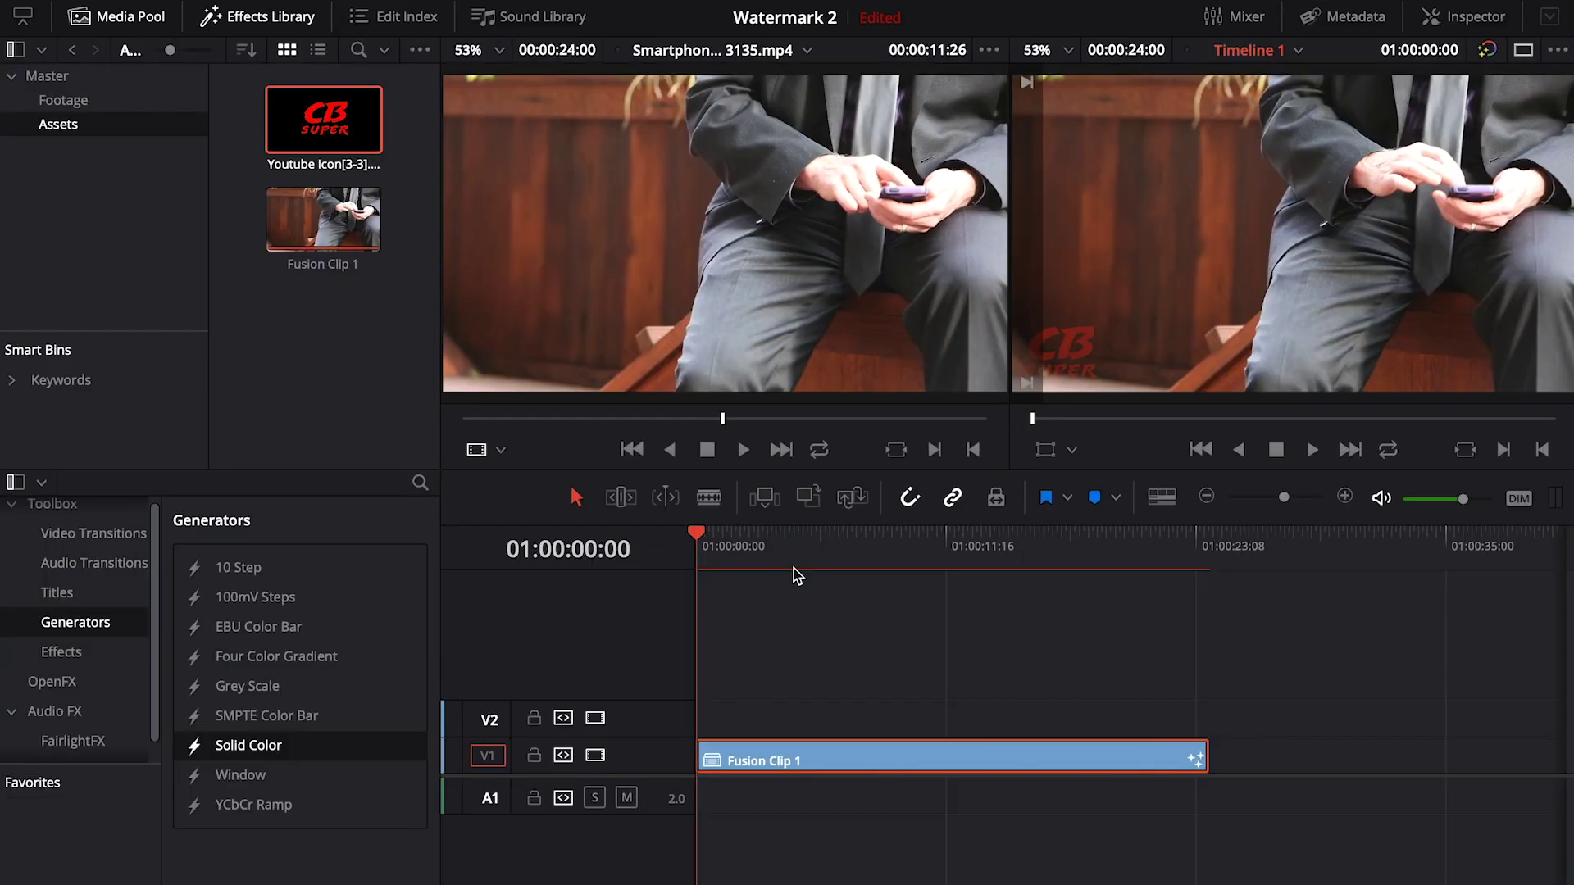
Step: Play back the timeline to preview the watermarked clip
{"action": "key", "text": "space"}
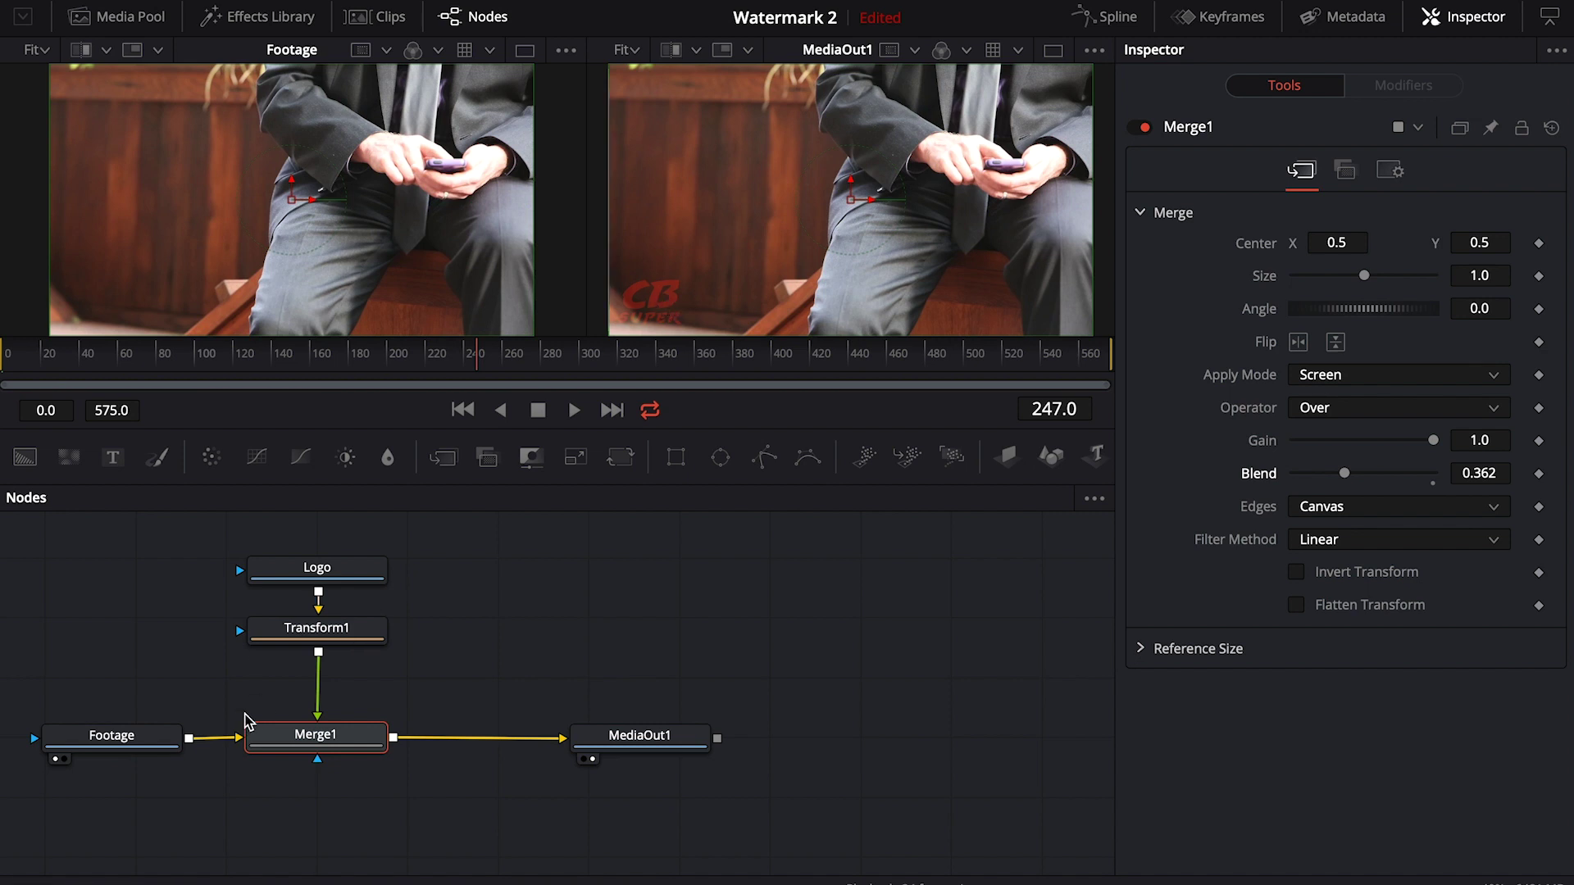
Step: Replace the Footage node with Background1 feeding Merge1, with its Alpha set to 0
{"action": "left_click", "coordinate": [223, 749]}
{"action": "left_click", "coordinate": [140, 744]}
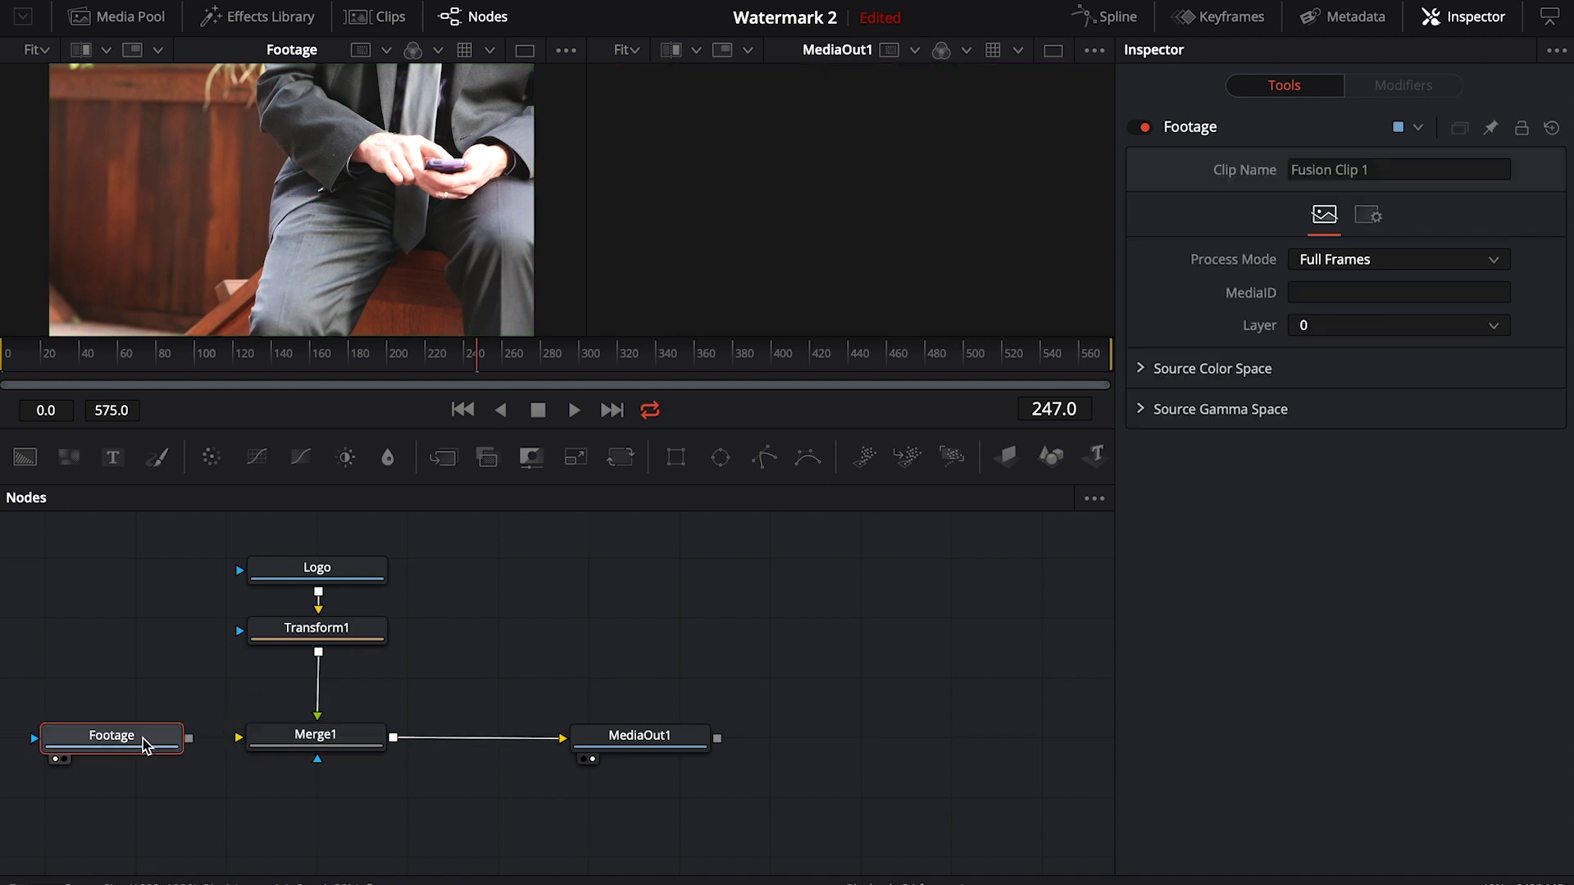
{"action": "key", "text": "Delete"}
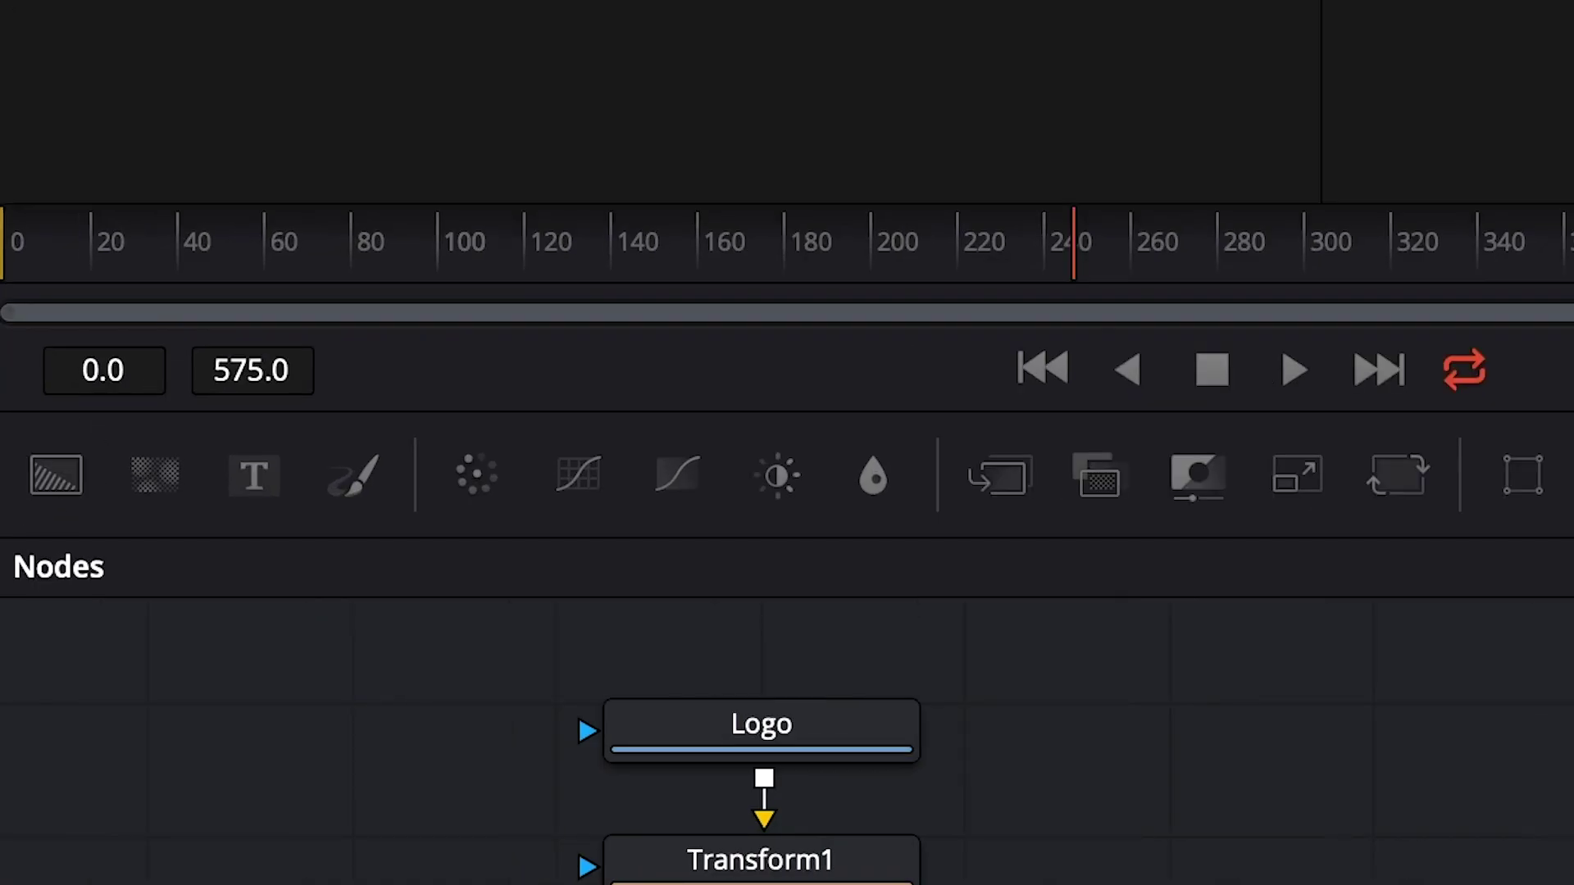
{"action": "left_click_drag", "start_coordinate": [180, 734], "coordinate": [291, 742]}
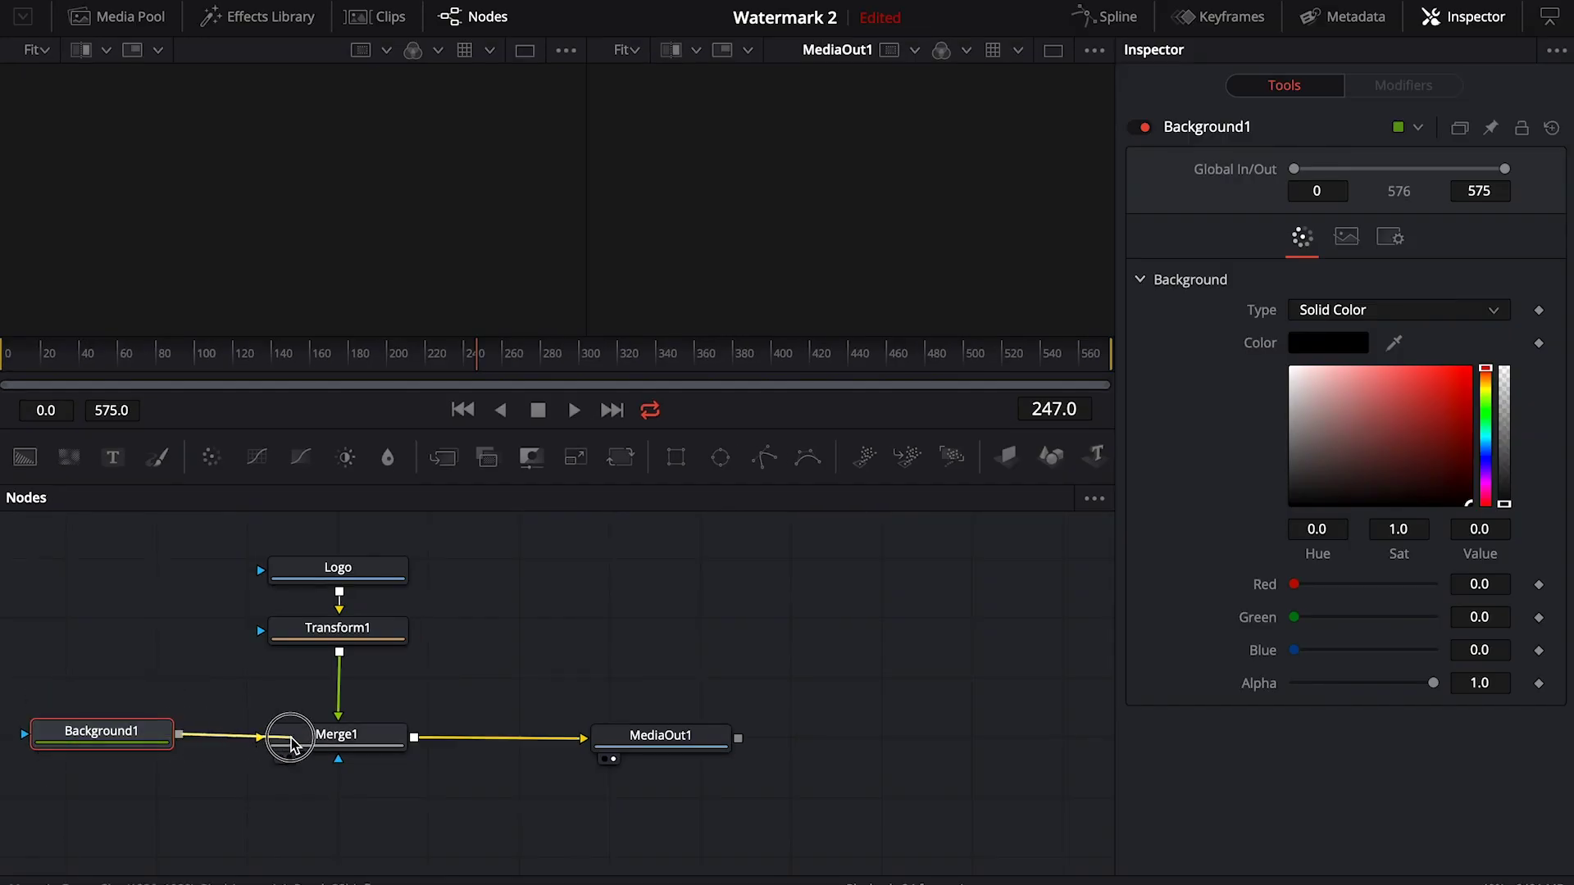
{"action": "left_click_drag", "start_coordinate": [120, 738], "coordinate": [122, 744]}
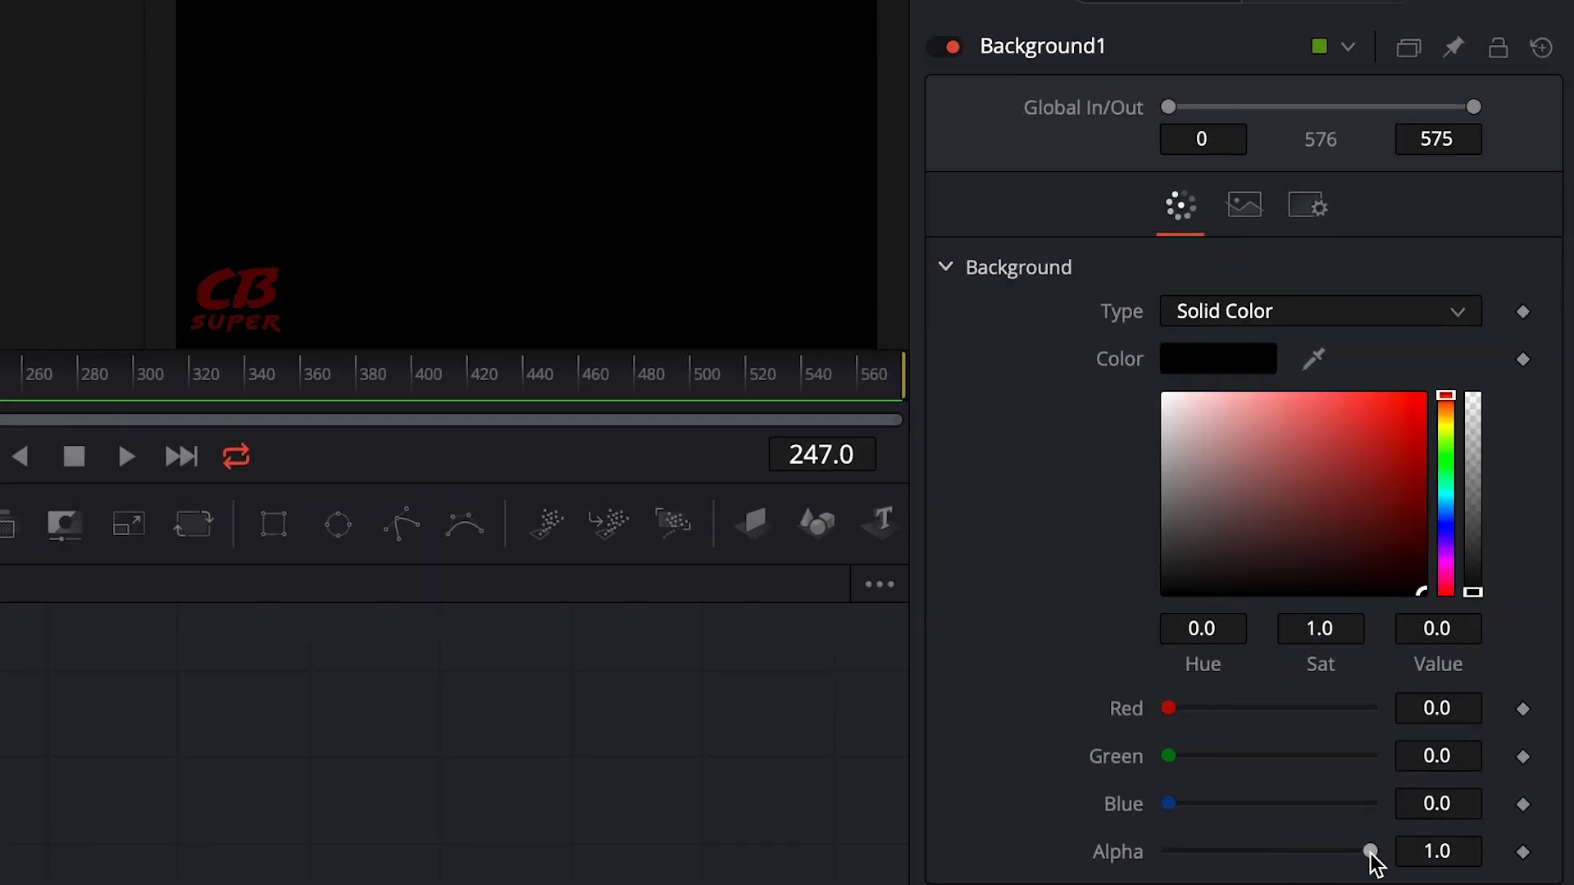
{"action": "left_click_drag", "start_coordinate": [1370, 851], "coordinate": [1119, 855]}
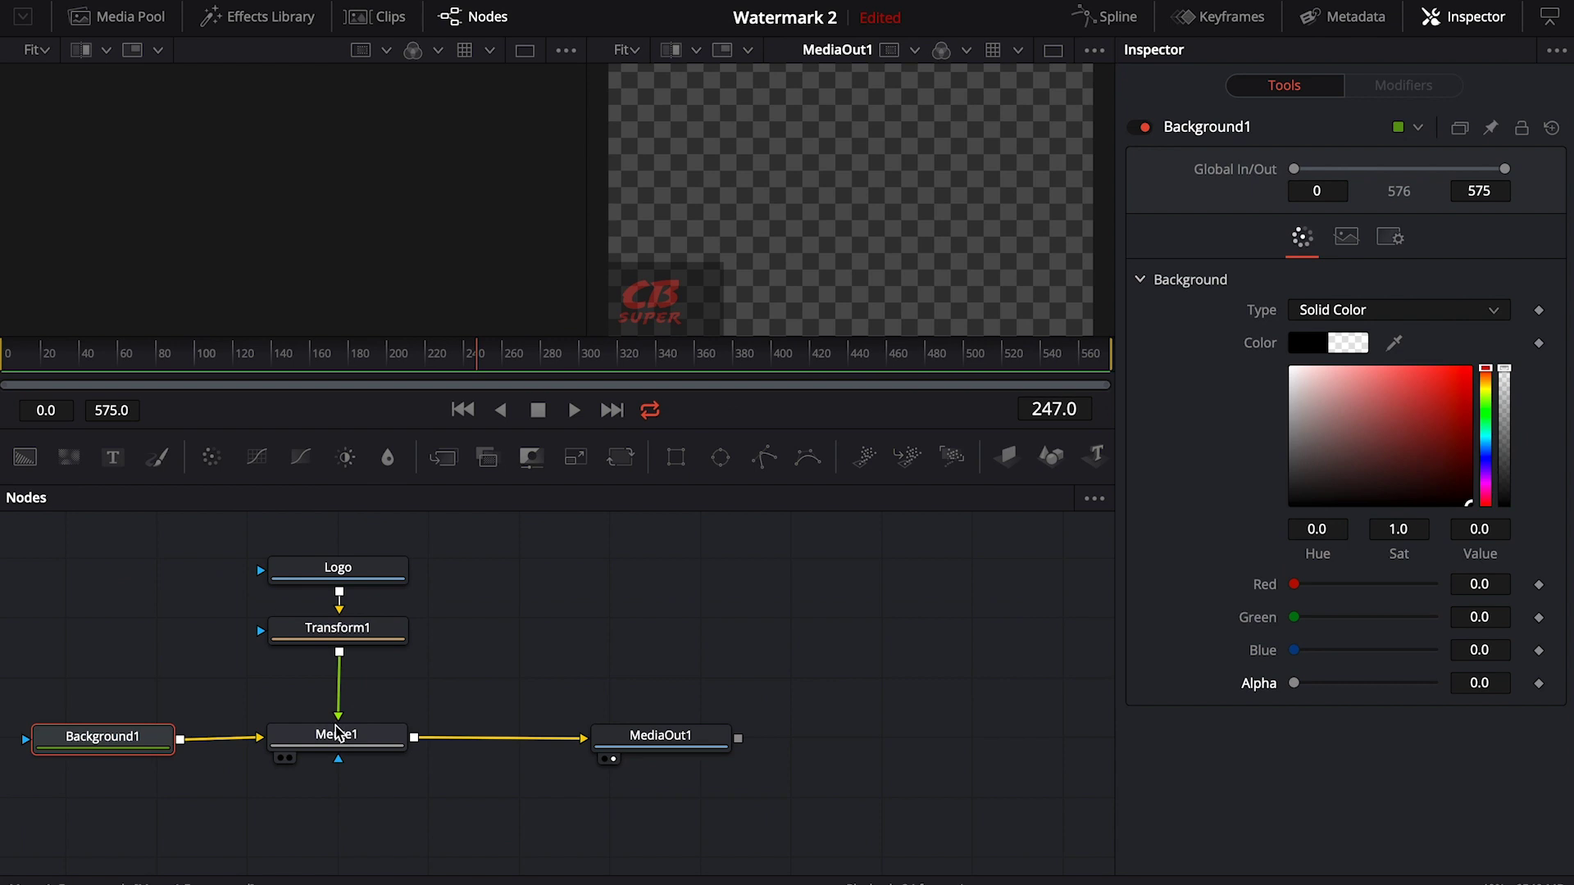
Step: Set Merge1 to Hard Light at full blend and nudge MediaOut1 to the right
{"action": "left_click", "coordinate": [336, 736]}
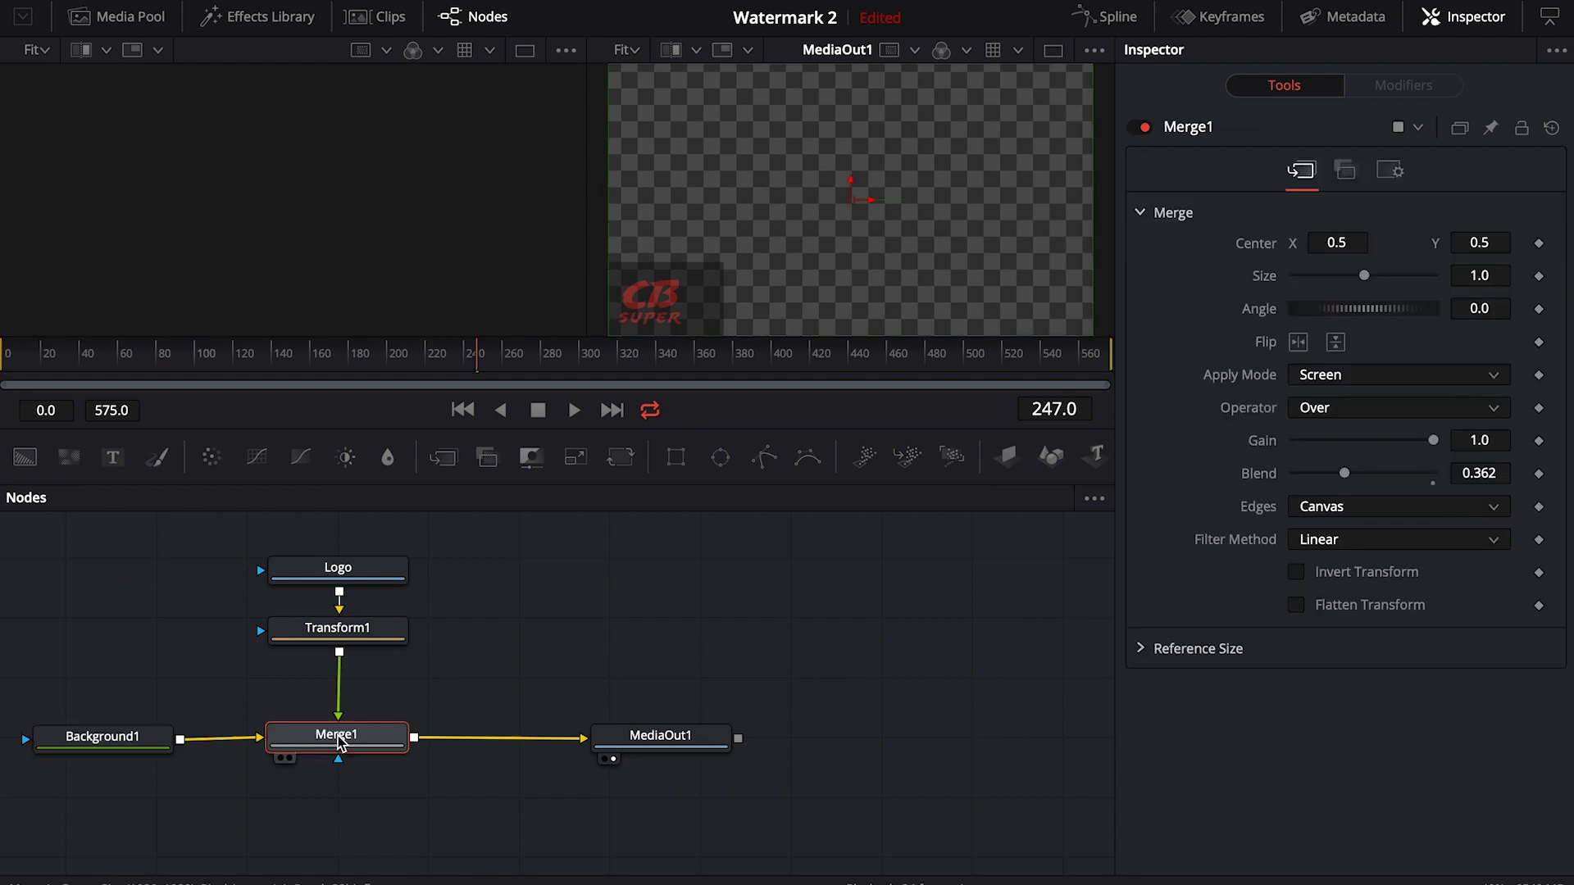
{"action": "left_click_drag", "start_coordinate": [1345, 473], "coordinate": [1434, 473]}
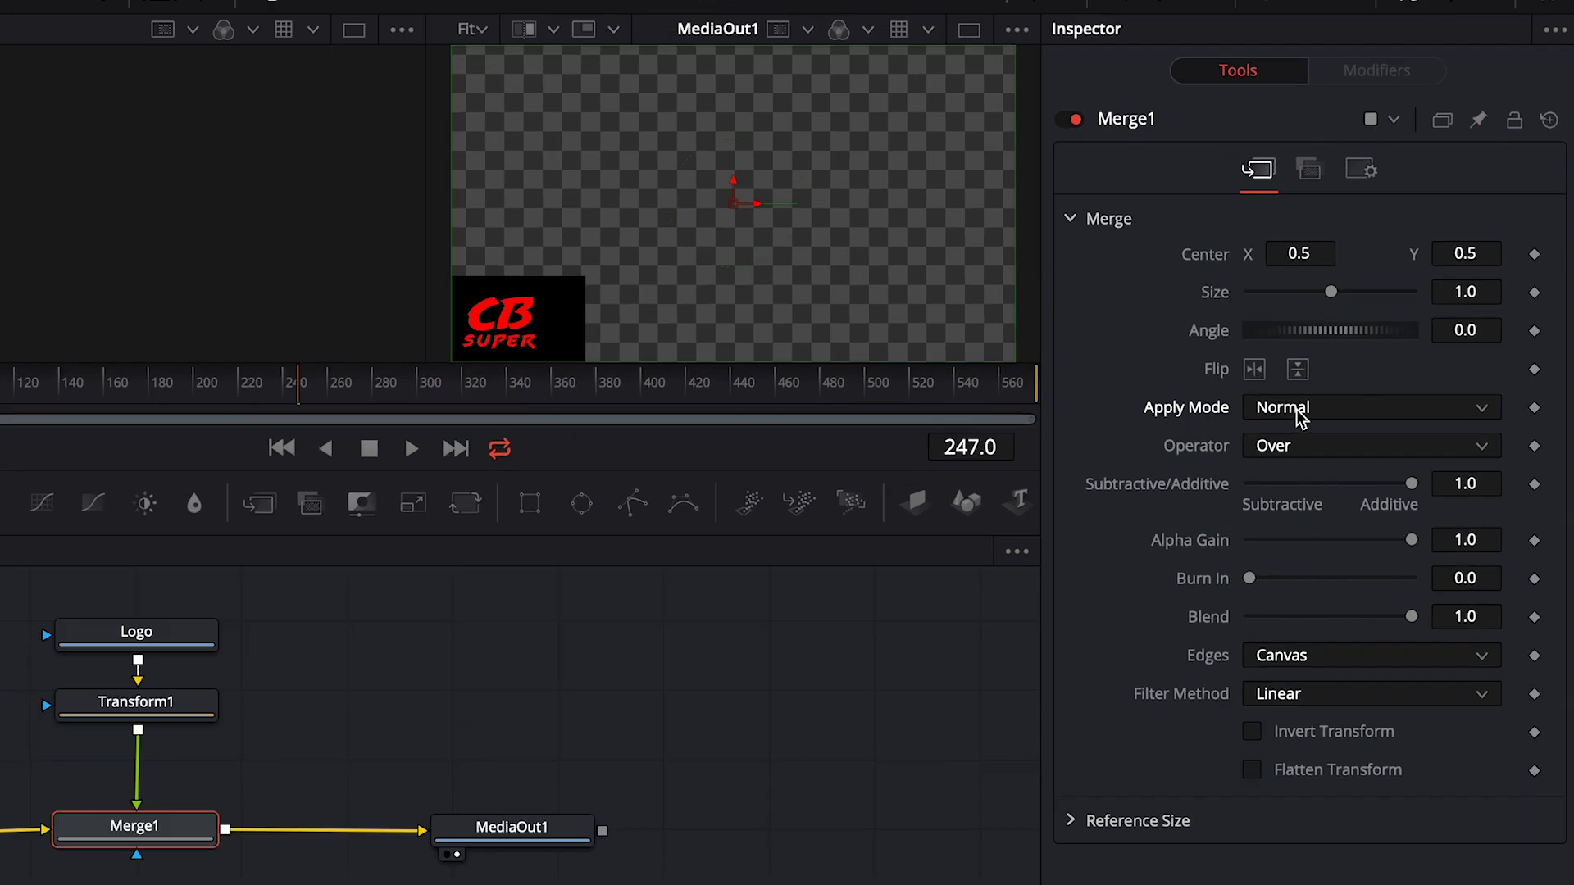
{"action": "left_click", "coordinate": [1298, 414]}
{"action": "left_click", "coordinate": [1288, 615]}
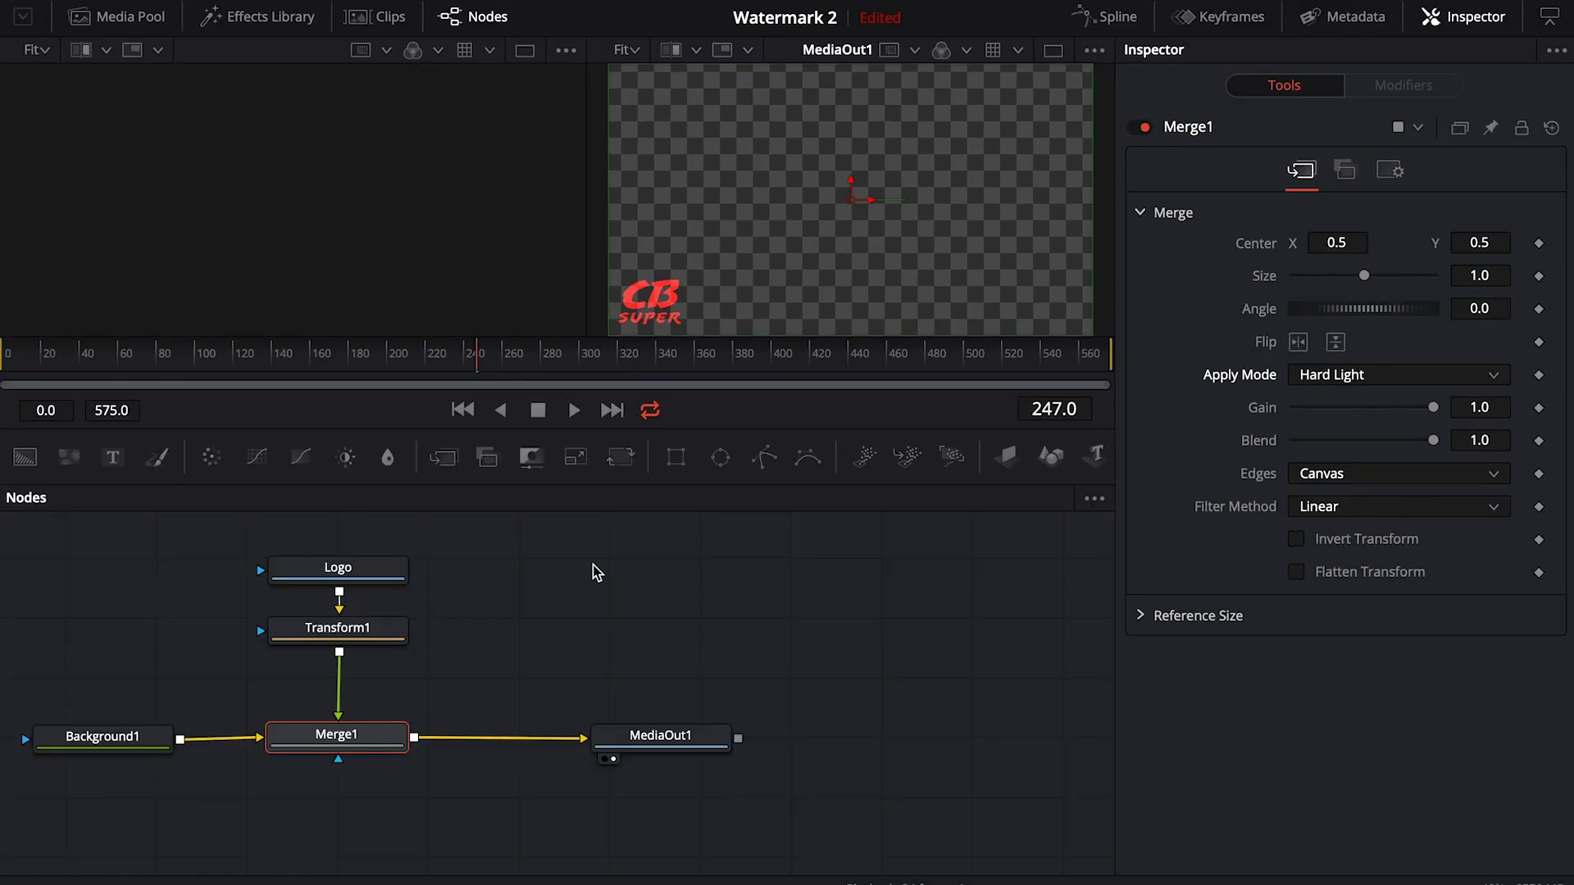
{"action": "left_click_drag", "start_coordinate": [660, 735], "coordinate": [702, 736]}
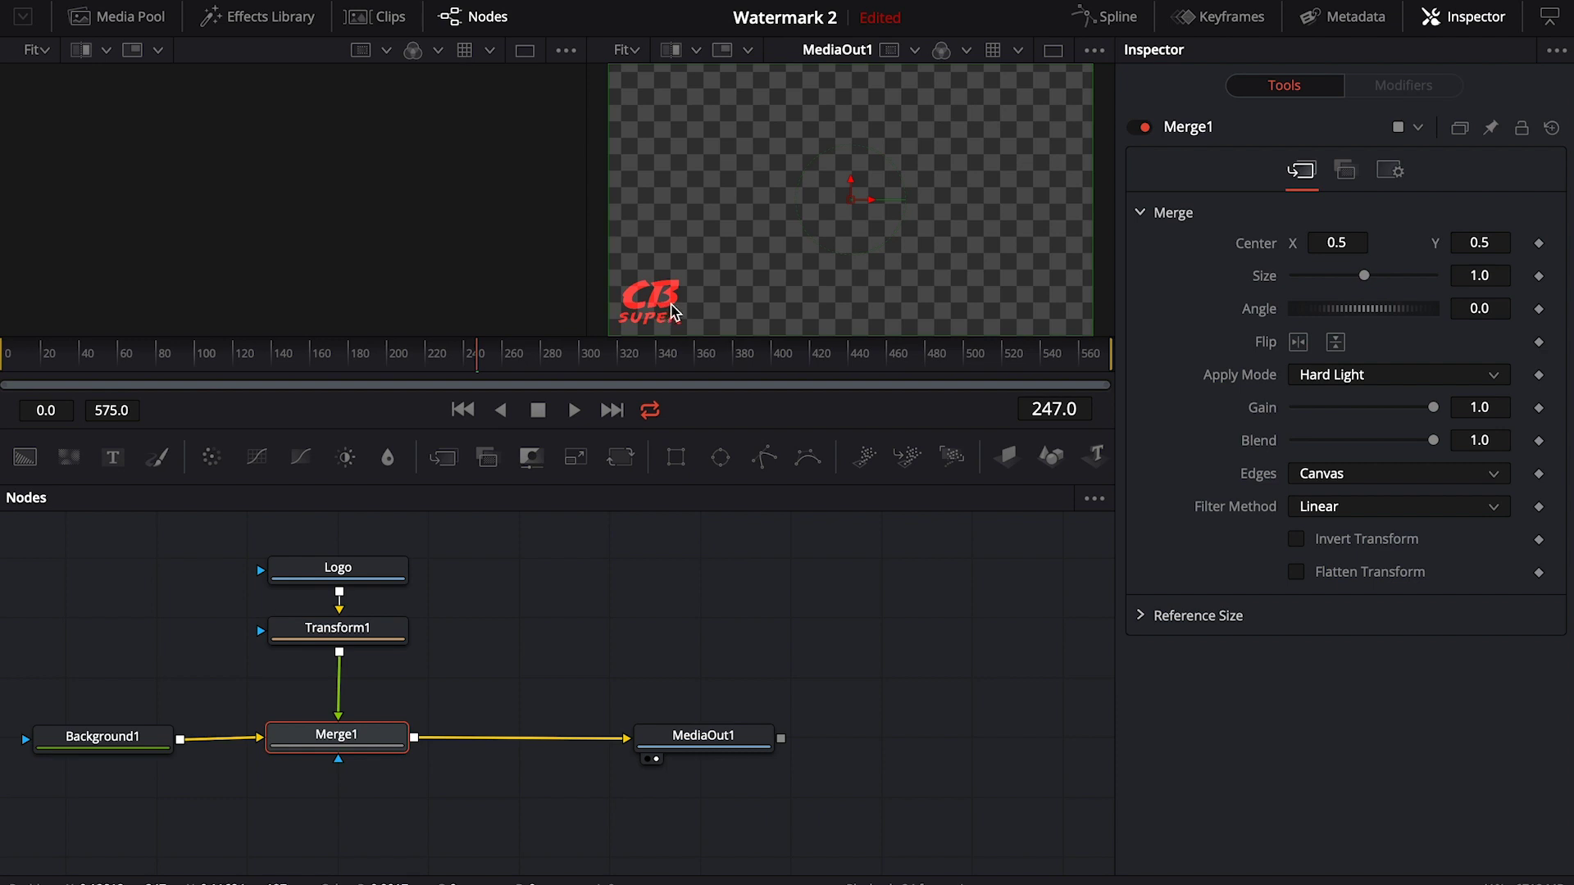
Step: On the Edit timeline, play from about six seconds to review the faint CB SUPER watermark
{"action": "left_click", "coordinate": [597, 857]}
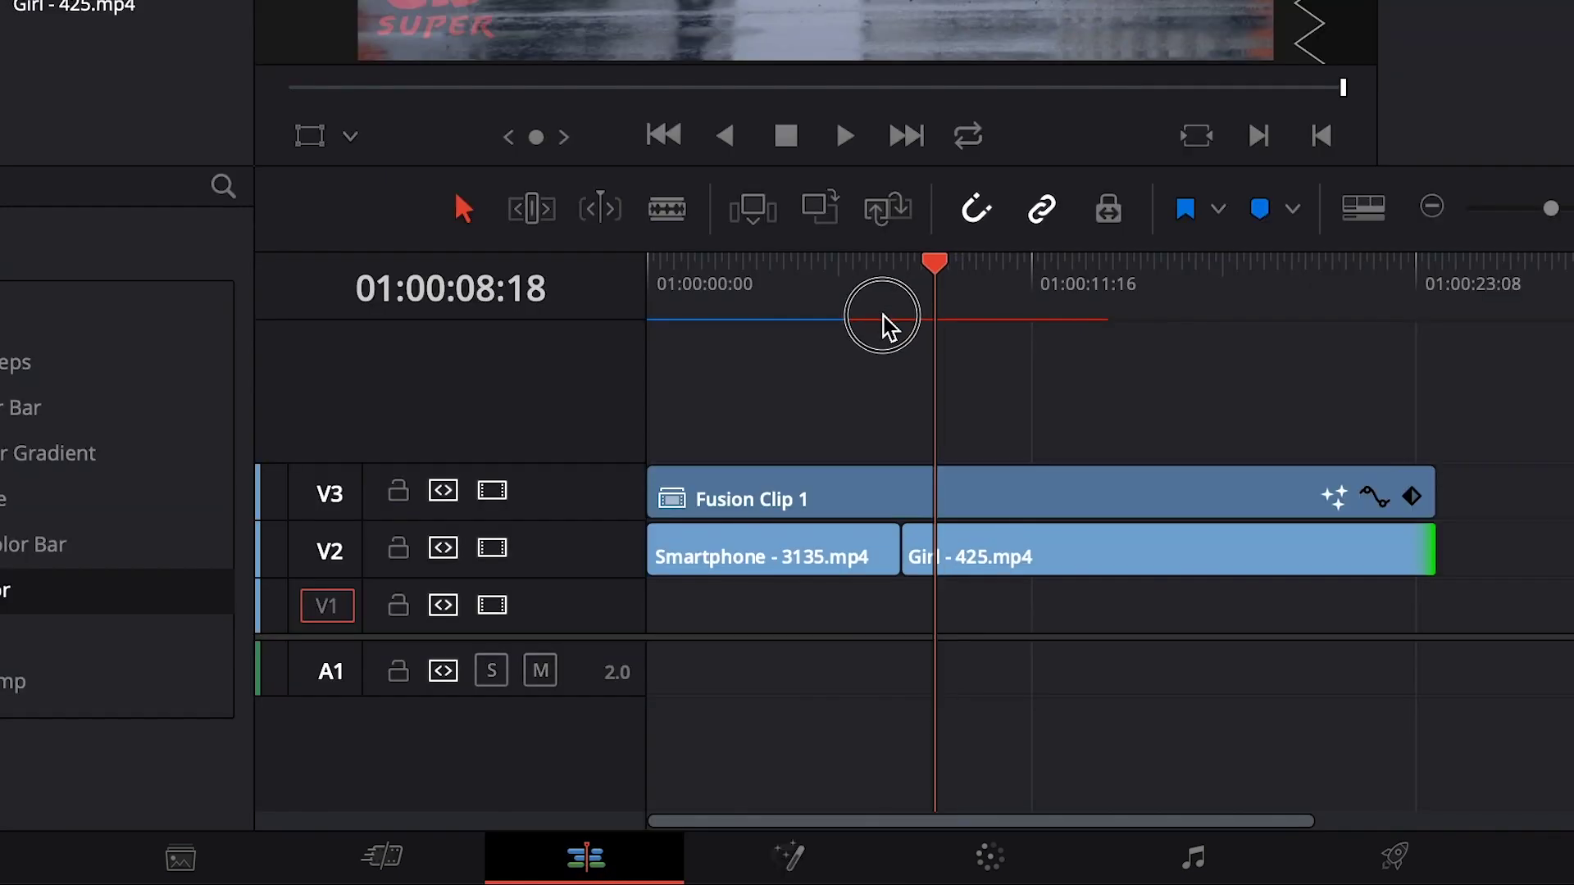
{"action": "left_click_drag", "start_coordinate": [889, 328], "coordinate": [840, 582]}
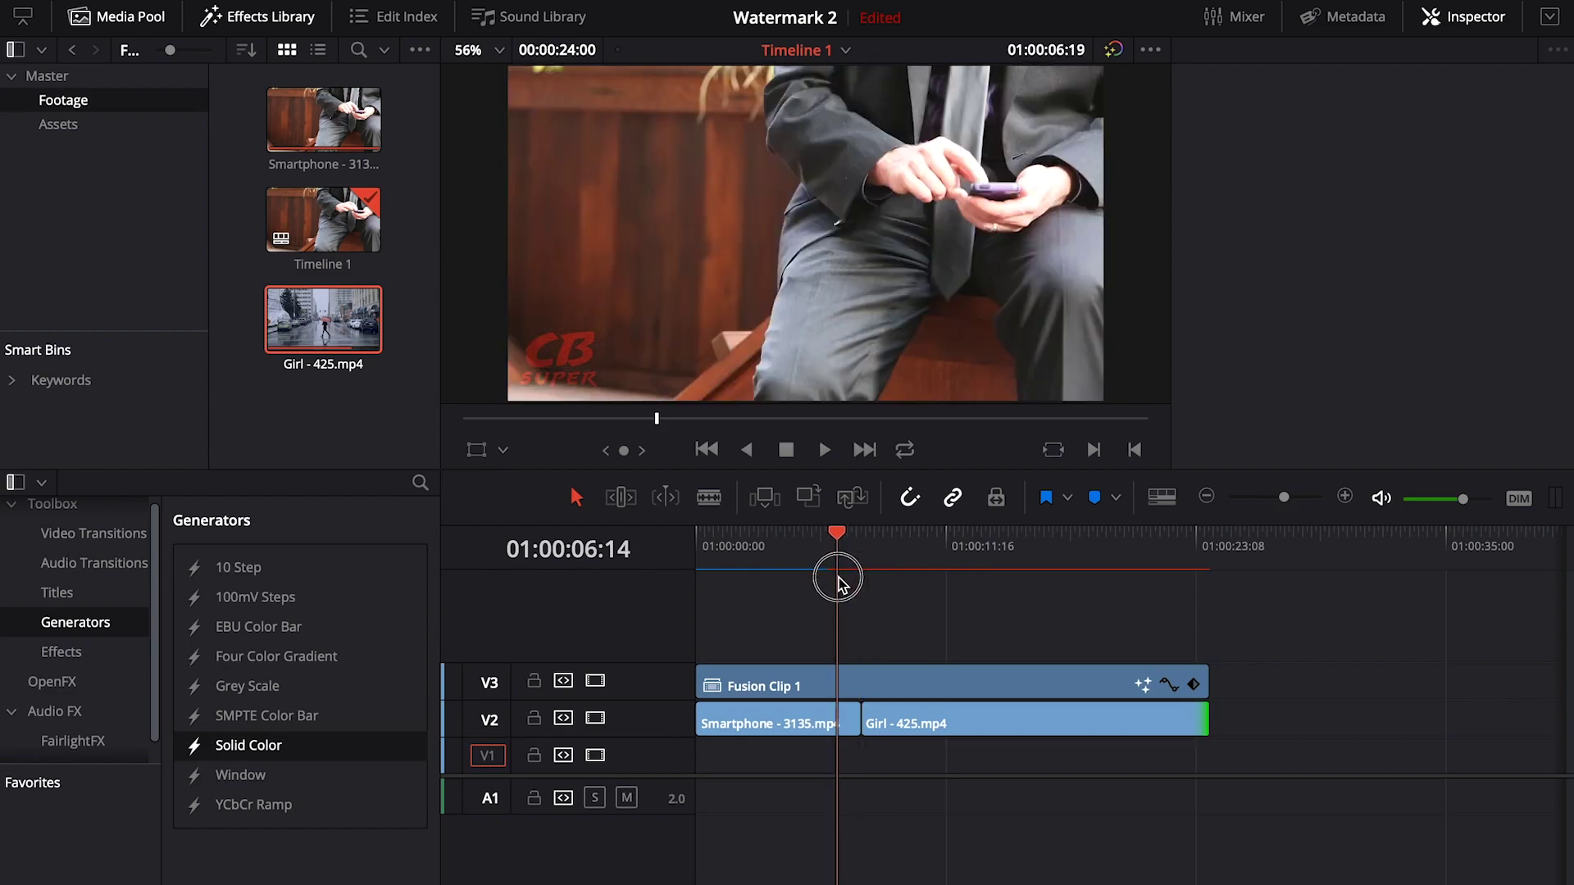
{"action": "key", "text": "space"}
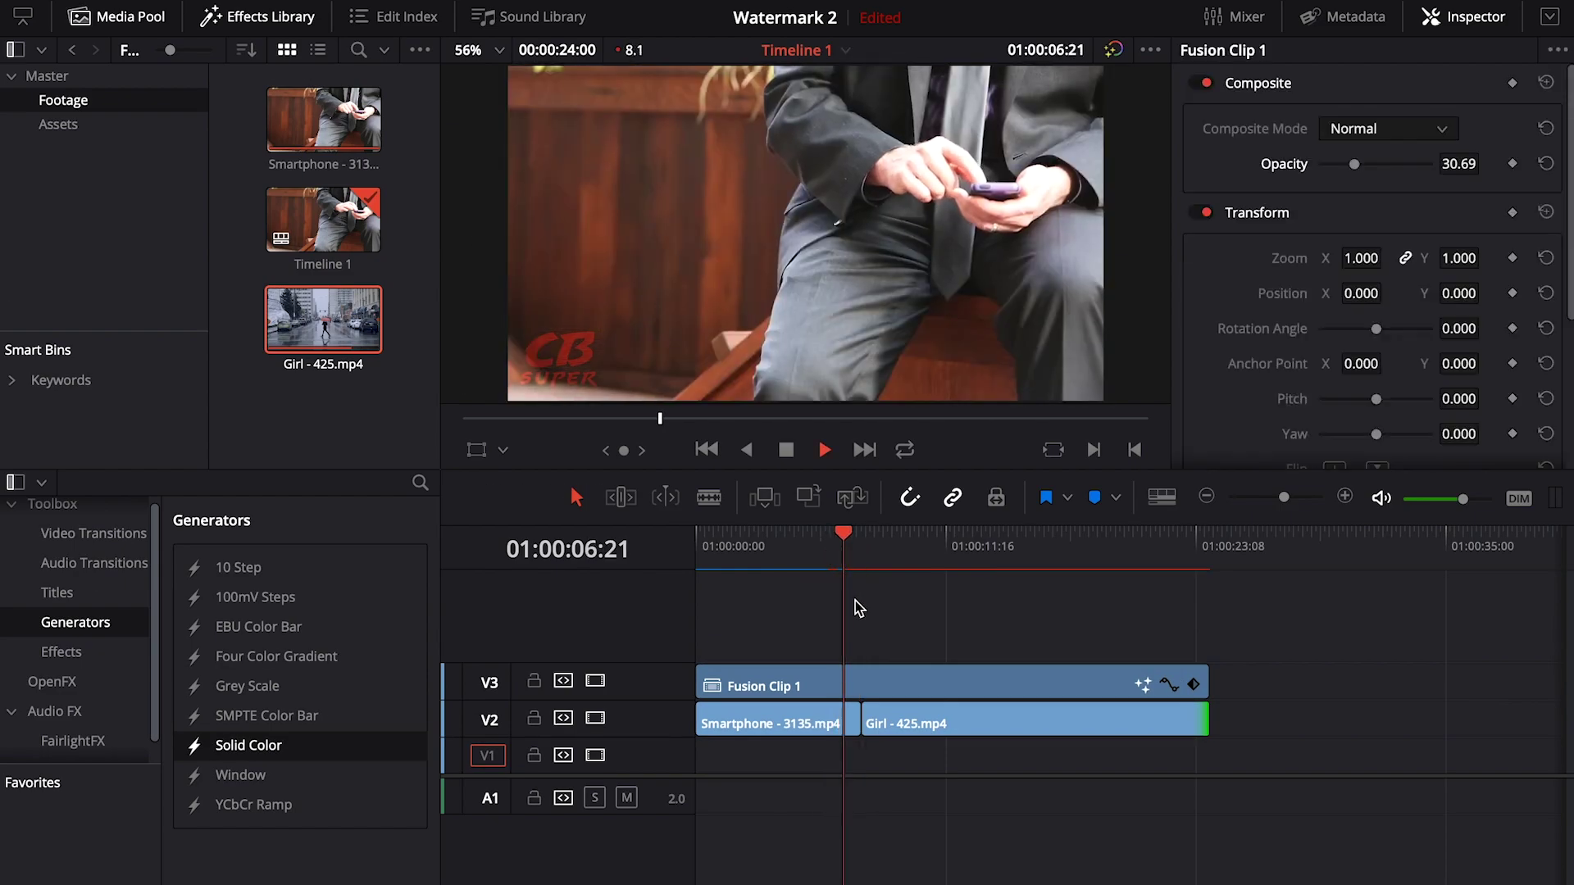